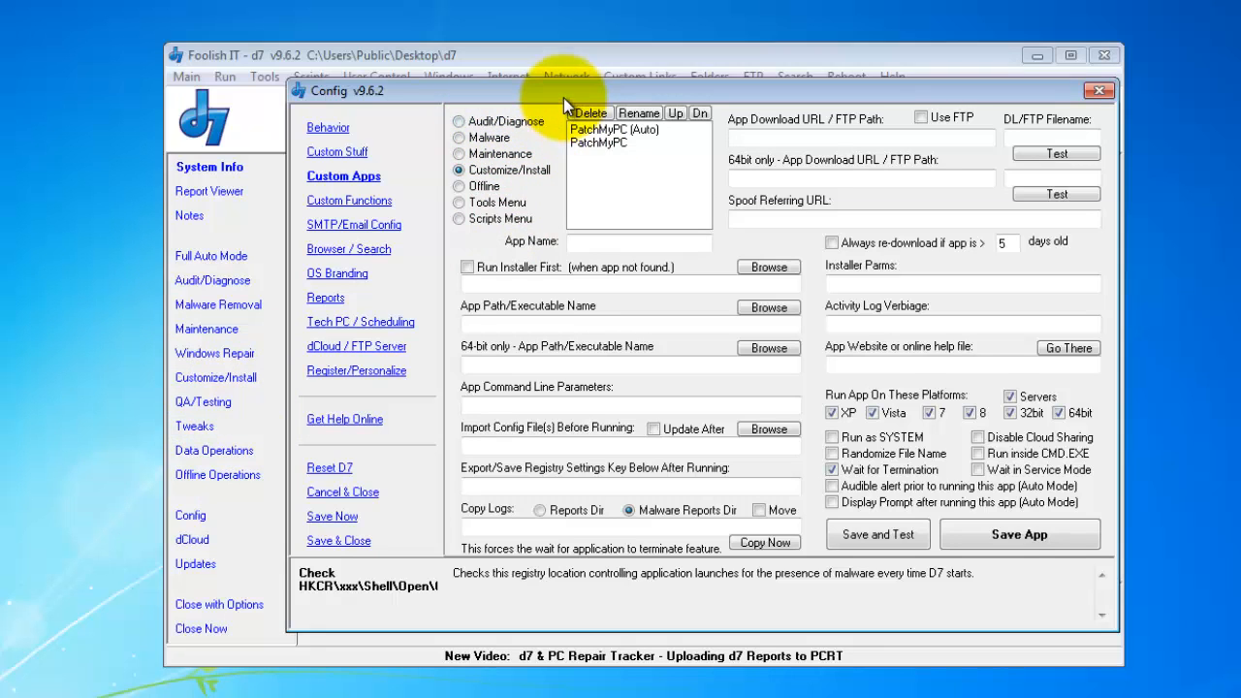
- Move the Config window aside and bring up the Folders shortcut list at \d7 Dir
{"action": "left_click_drag", "start_coordinate": [554, 90], "coordinate": [549, 94]}
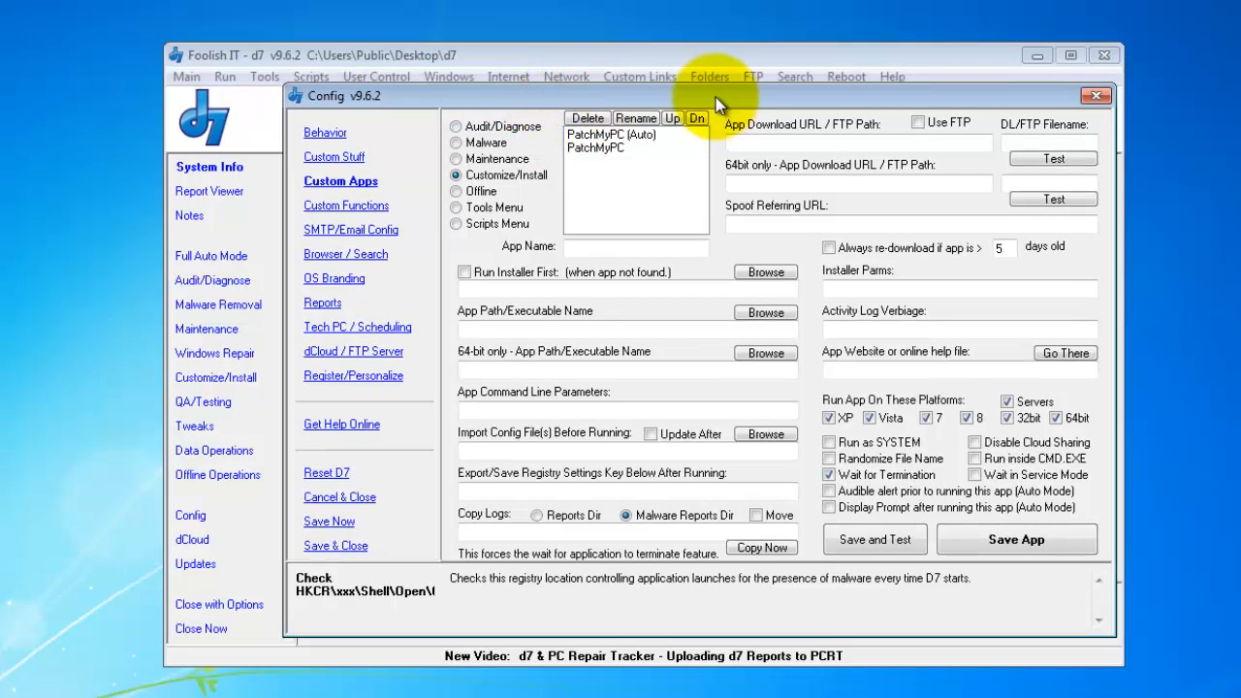
{"action": "left_click_drag", "start_coordinate": [673, 94], "coordinate": [694, 111]}
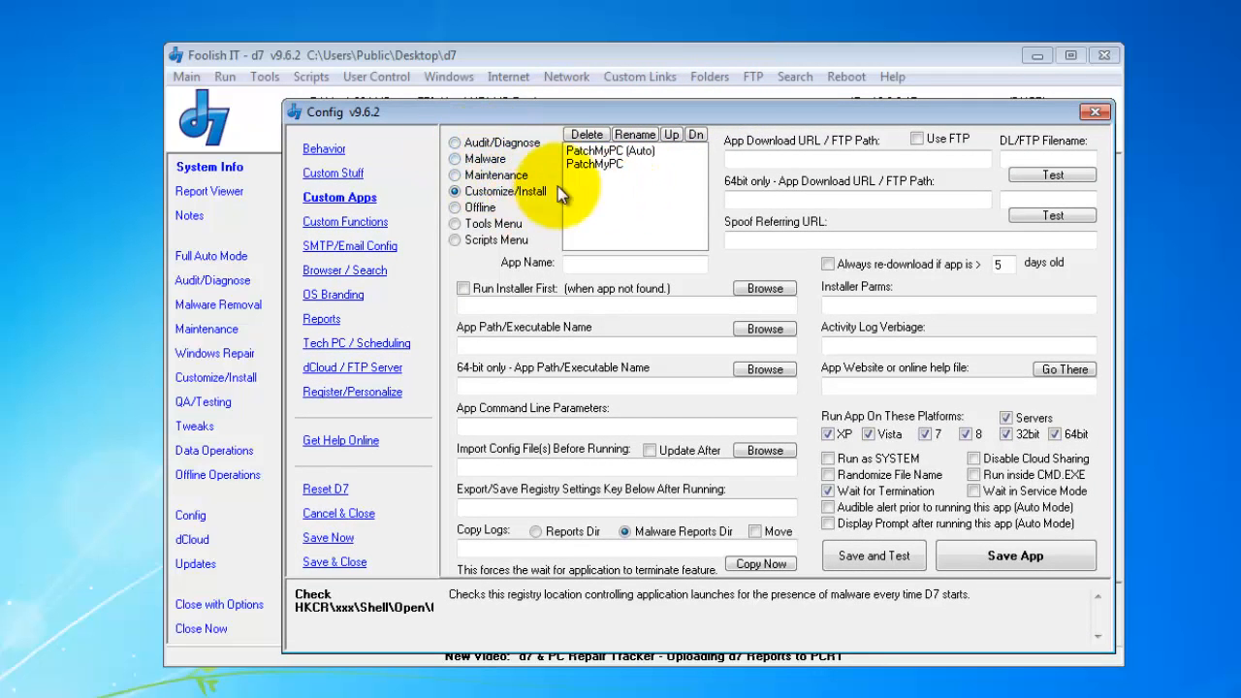
{"action": "left_click", "coordinate": [717, 78]}
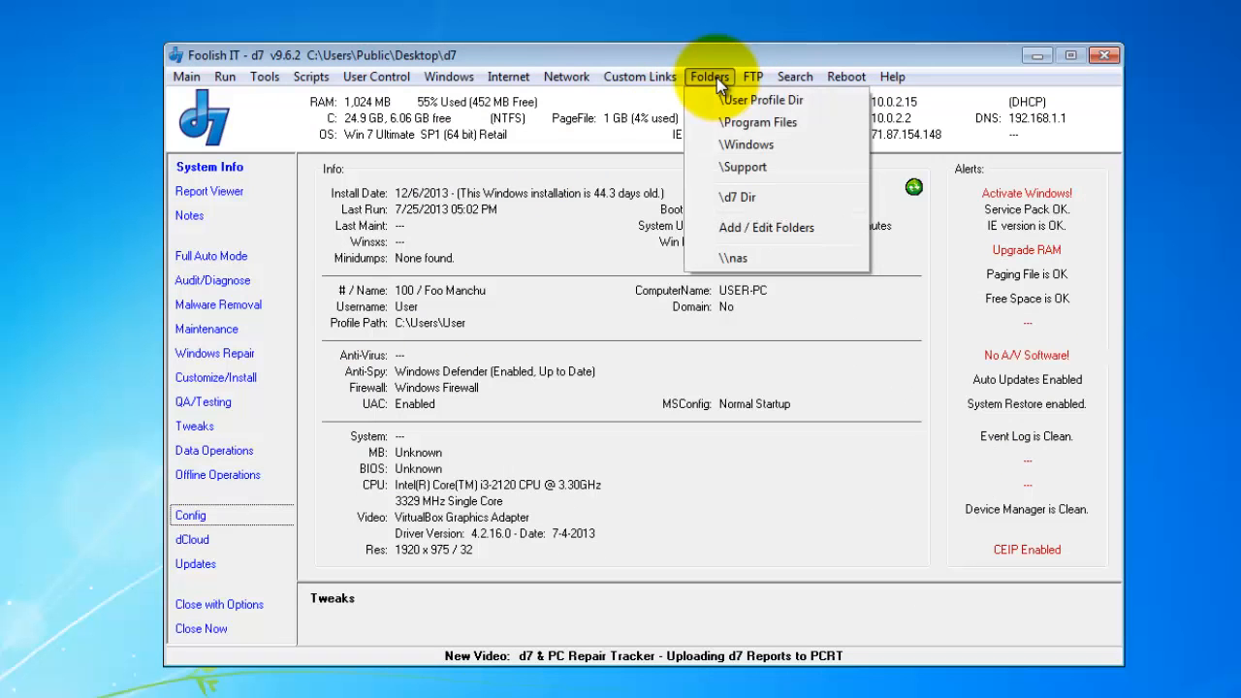
- Open the d7 Config\CustomMalware folder and copy Autoruns.cfg
{"action": "left_click", "coordinate": [765, 201]}
{"action": "double_click", "coordinate": [783, 74]}
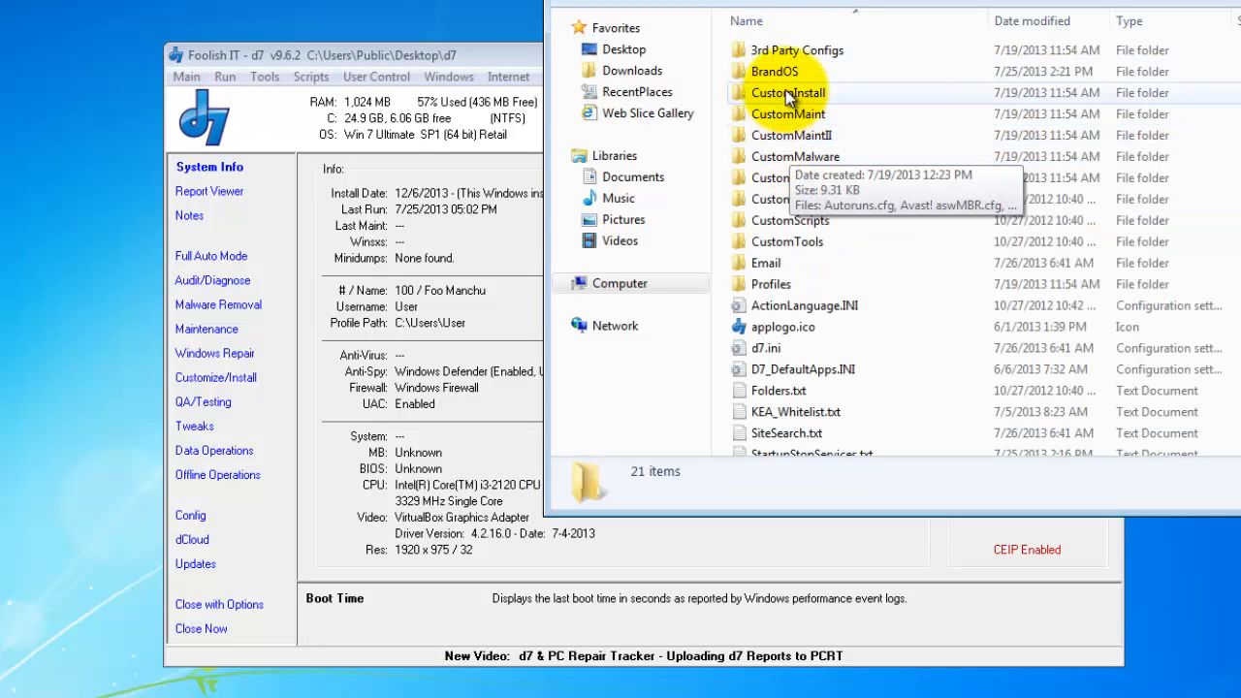
{"action": "double_click", "coordinate": [832, 158]}
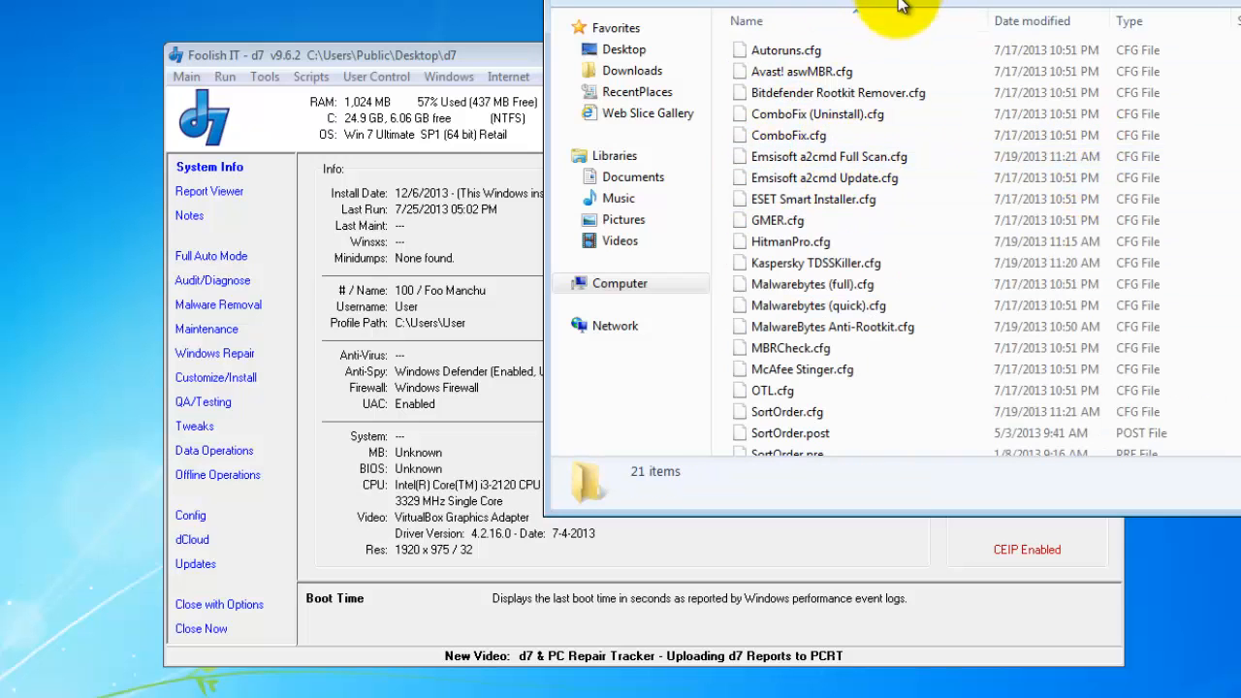
{"action": "left_click", "coordinate": [811, 54]}
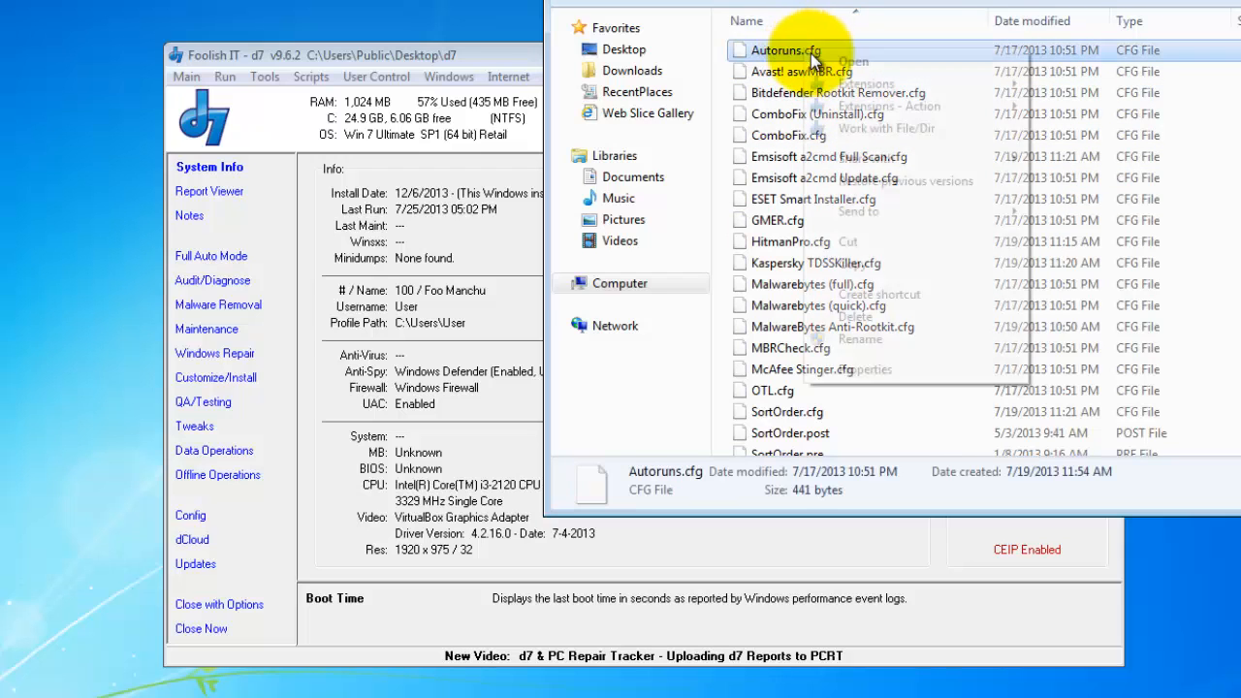
{"action": "right_click", "coordinate": [813, 52]}
{"action": "left_click", "coordinate": [887, 248]}
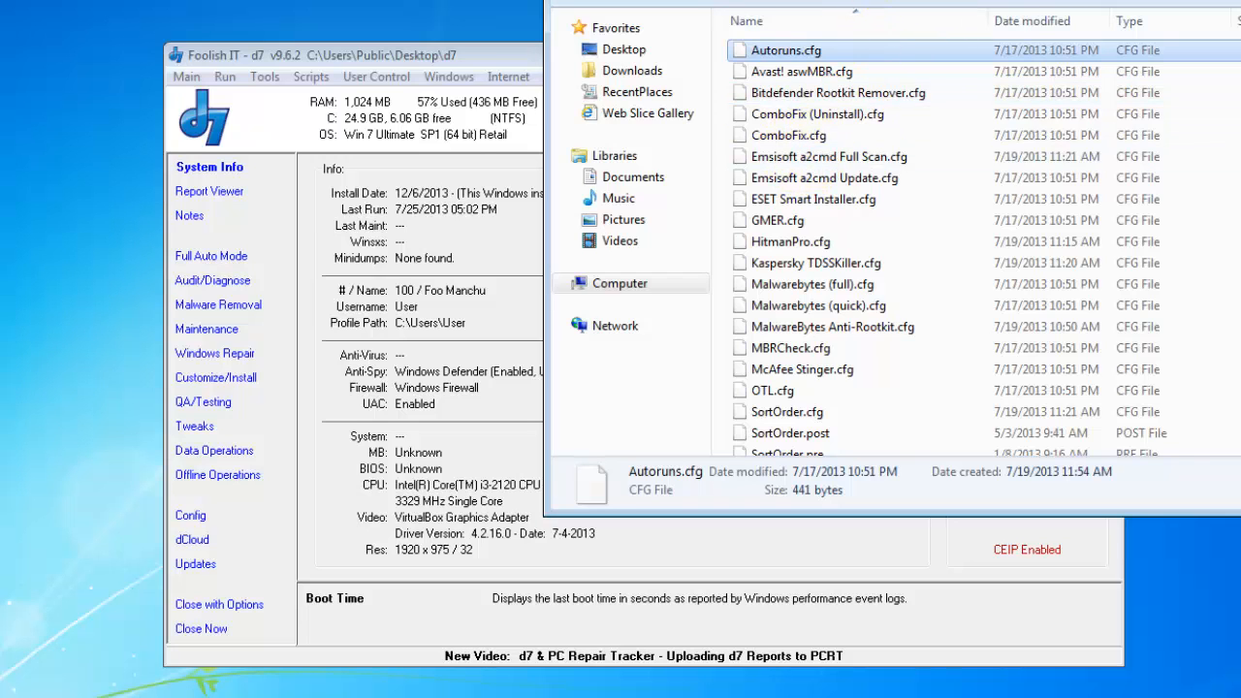
- Paste Autoruns.cfg into CustomMaint, confirm the protected-folder prompt, and close Explorer
{"action": "key", "text": "BackSpace"}
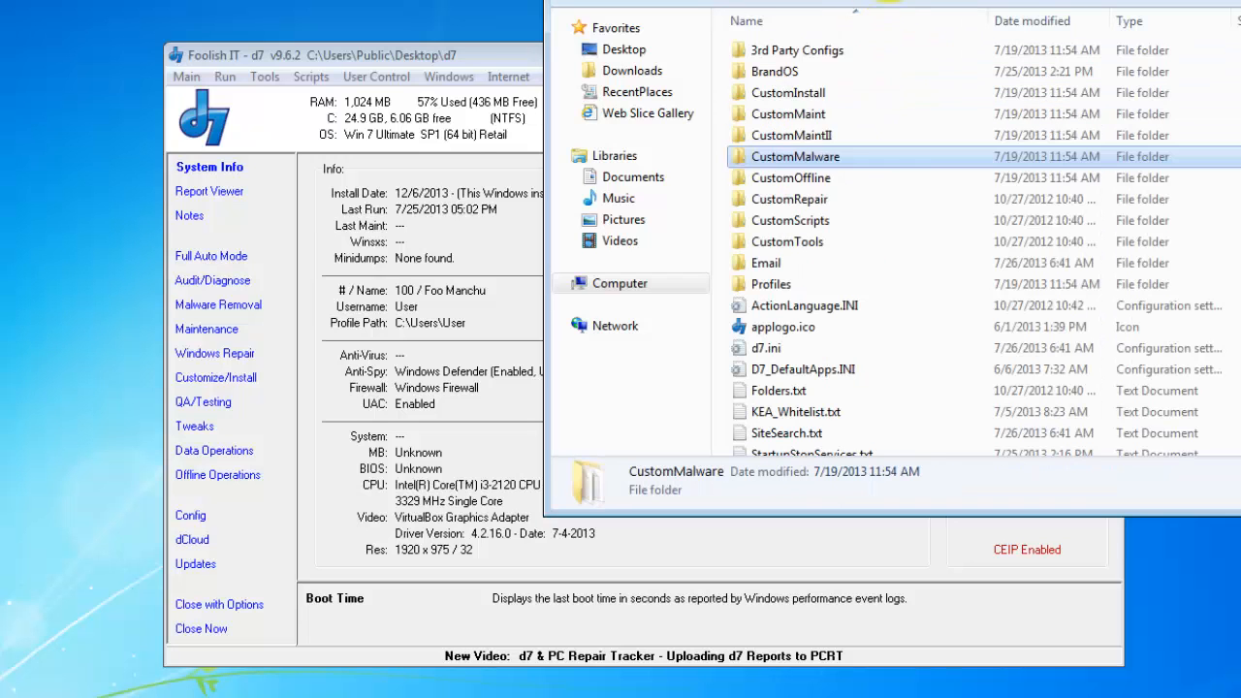
{"action": "double_click", "coordinate": [816, 117]}
{"action": "right_click", "coordinate": [798, 332]}
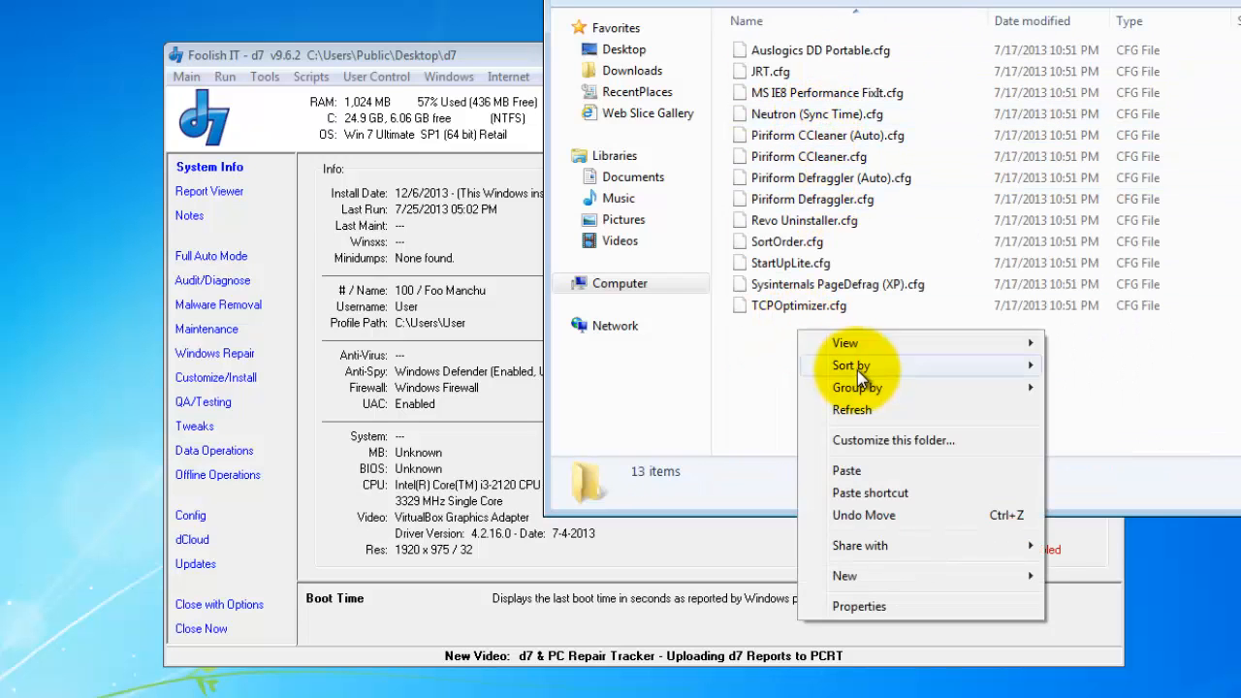
{"action": "left_click", "coordinate": [869, 470]}
{"action": "left_click", "coordinate": [631, 427]}
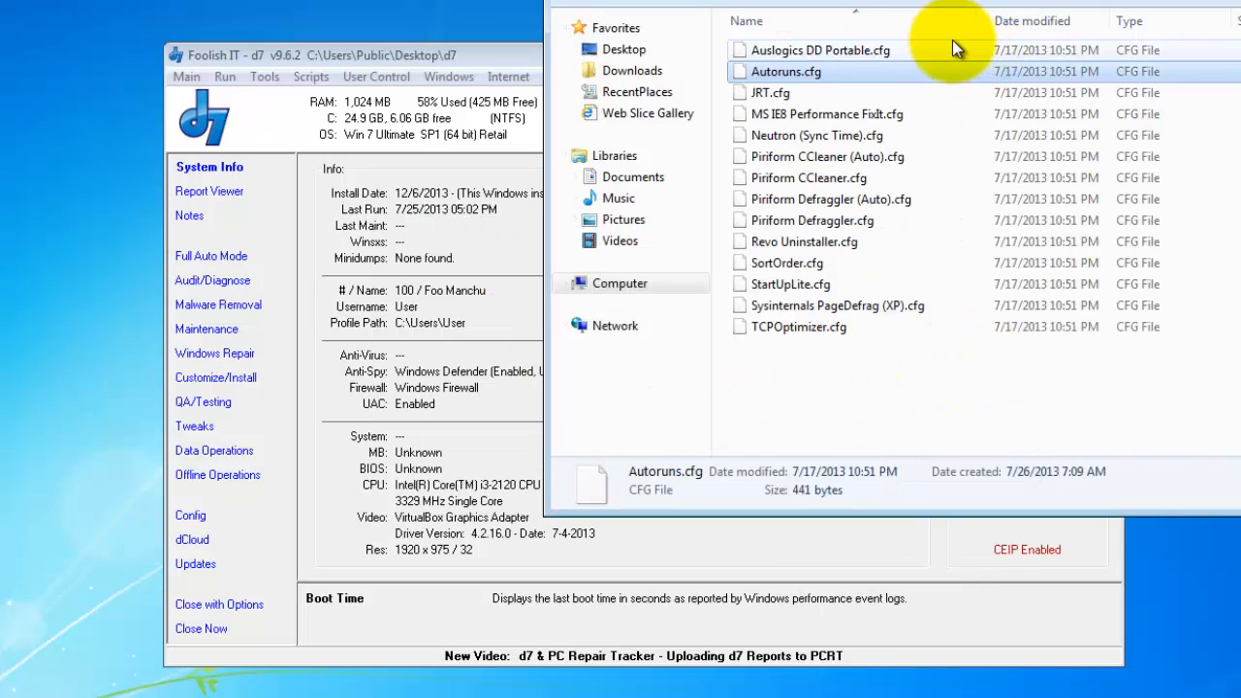
{"action": "left_click", "coordinate": [869, 0]}
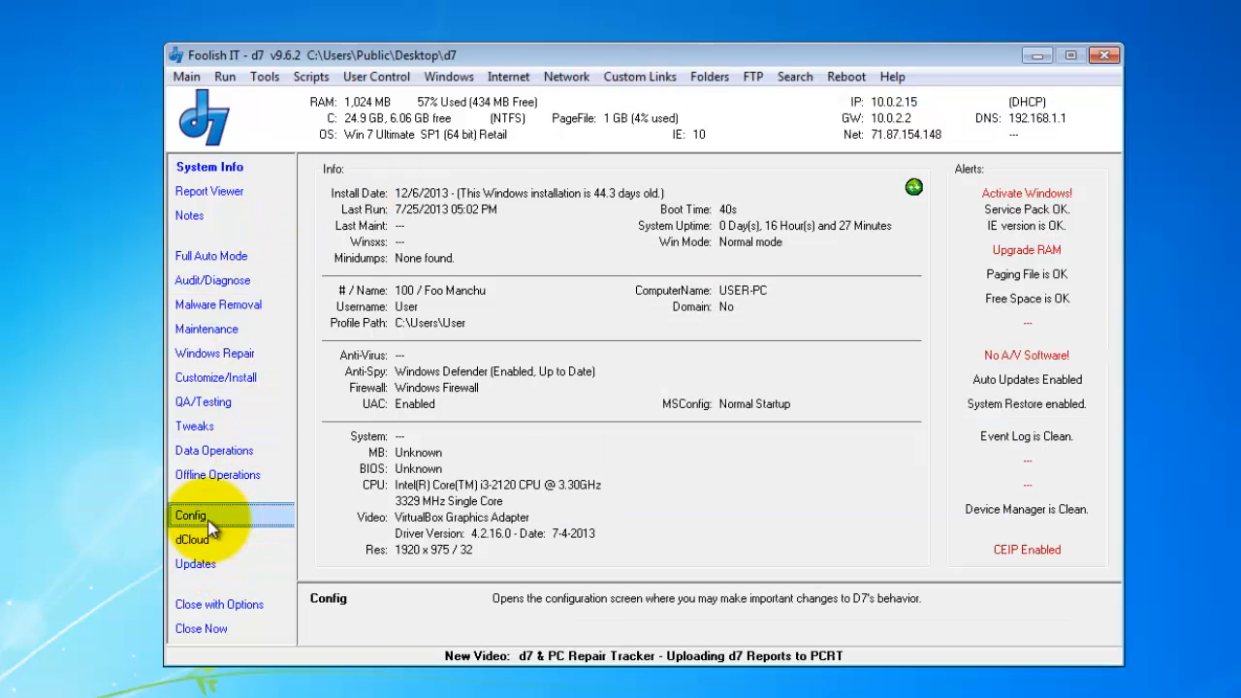
- Reopen d7's Config window at Custom Apps and focus the App Download URL field
{"action": "left_click", "coordinate": [207, 519]}
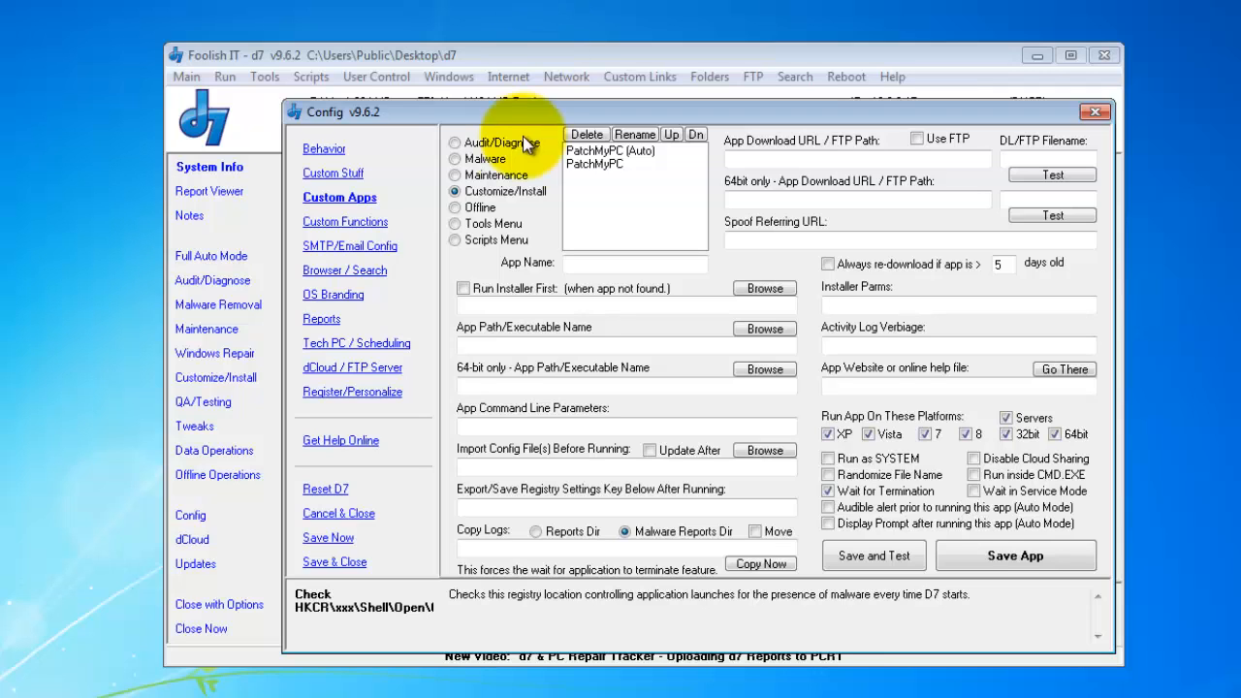
{"action": "left_click", "coordinate": [761, 158]}
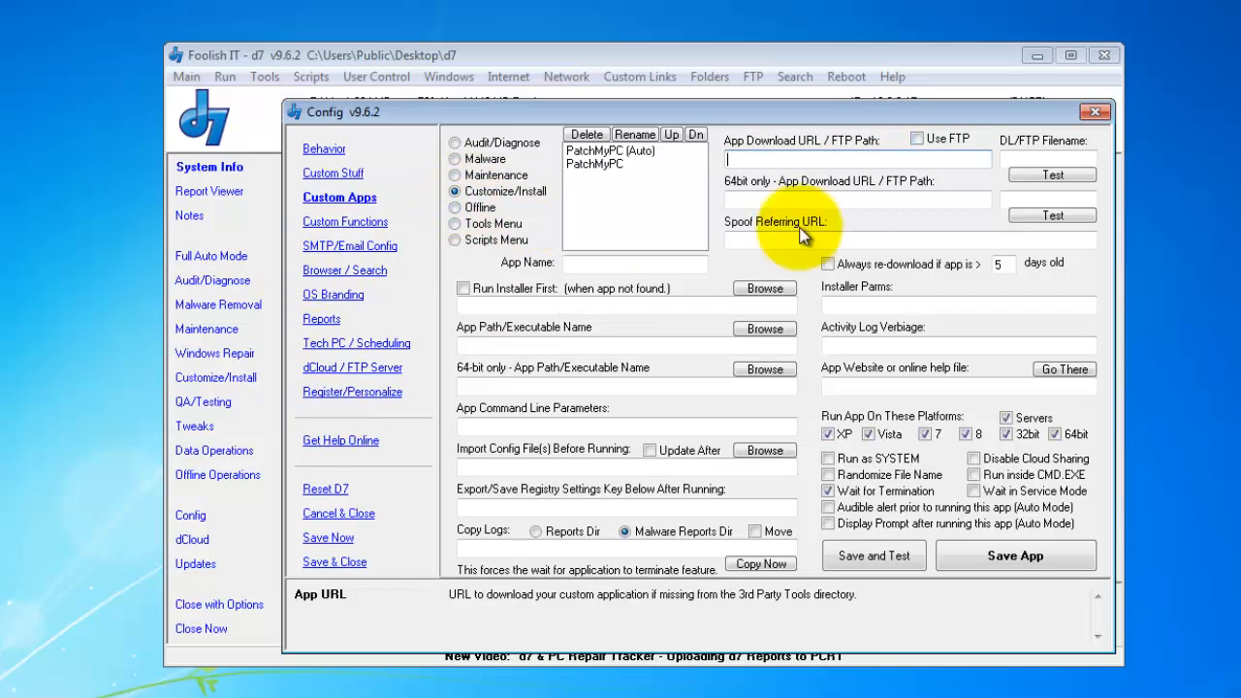
{"action": "left_click", "coordinate": [881, 155]}
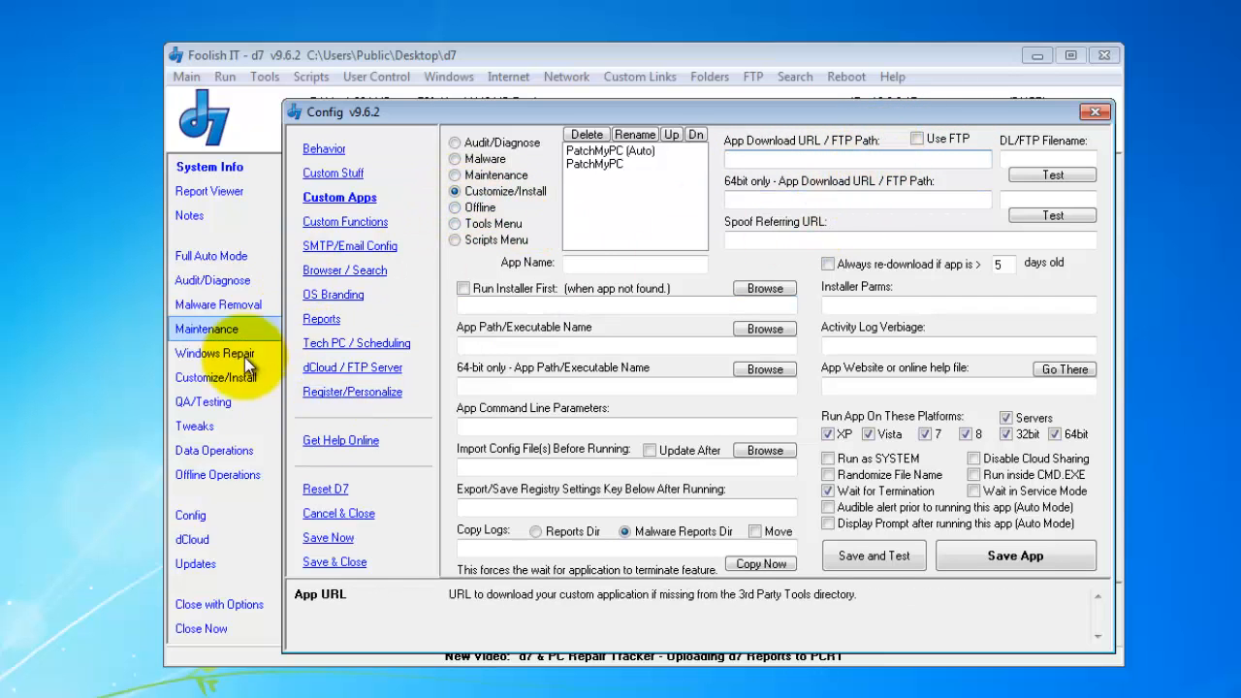
{"action": "left_click", "coordinate": [357, 370]}
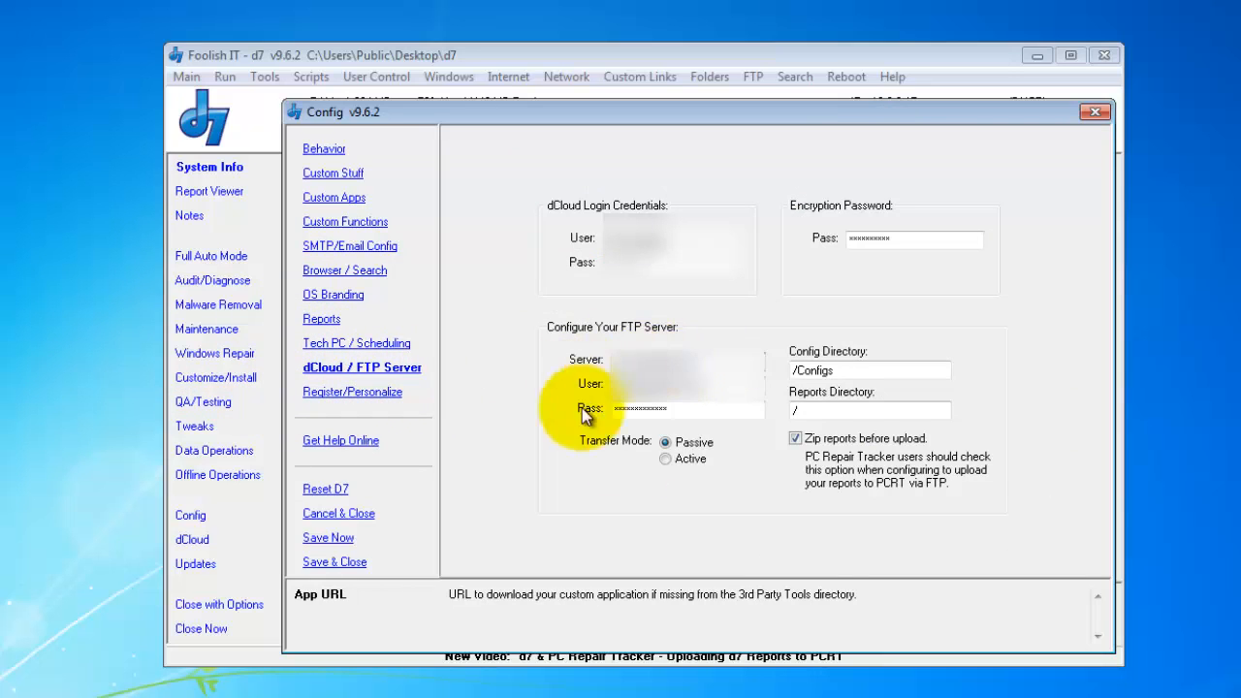
{"action": "left_click", "coordinate": [334, 198]}
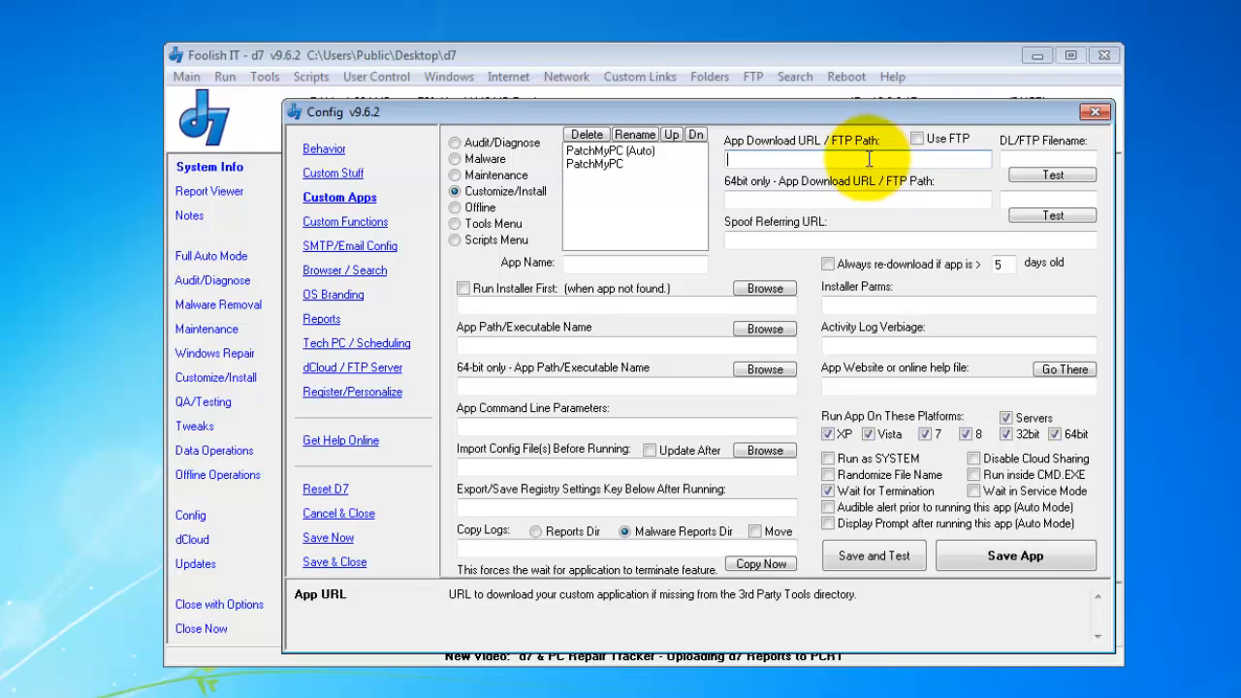
- Compare PatchMyPC (Auto)'s URL file name with AS SSD Benchmark's alex-is.de URL under Audit/Diagnose
{"action": "left_click", "coordinate": [636, 153]}
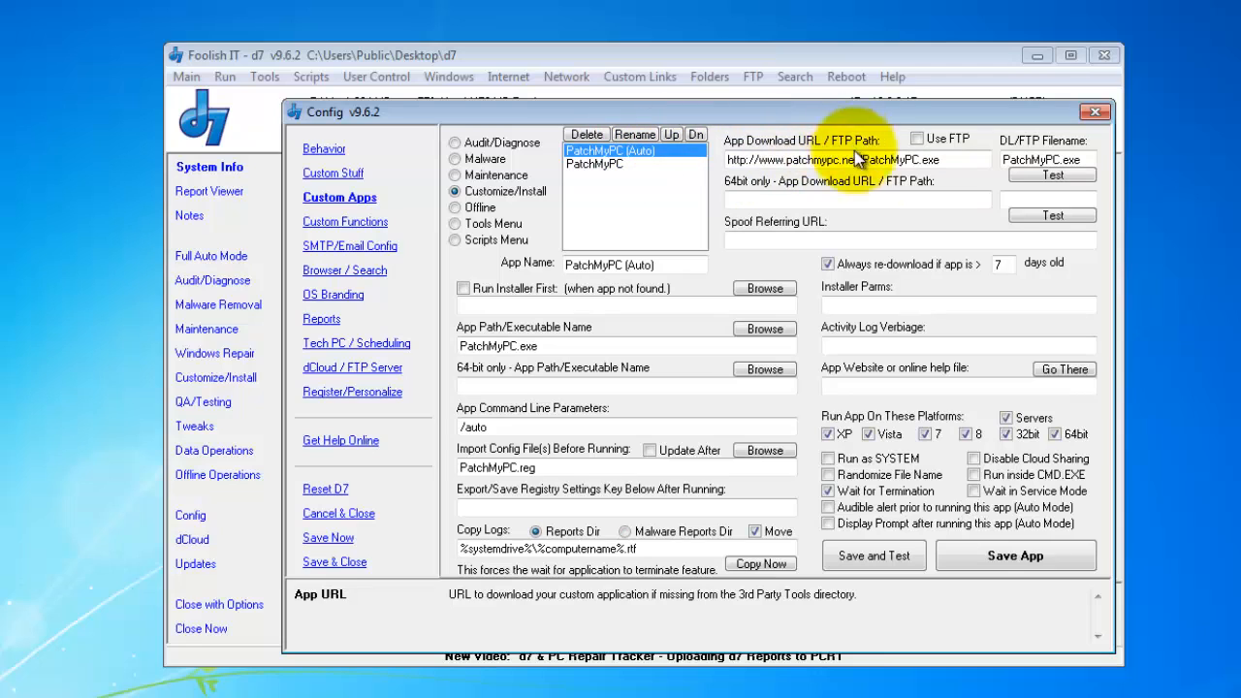
{"action": "left_click_drag", "start_coordinate": [862, 159], "coordinate": [976, 158]}
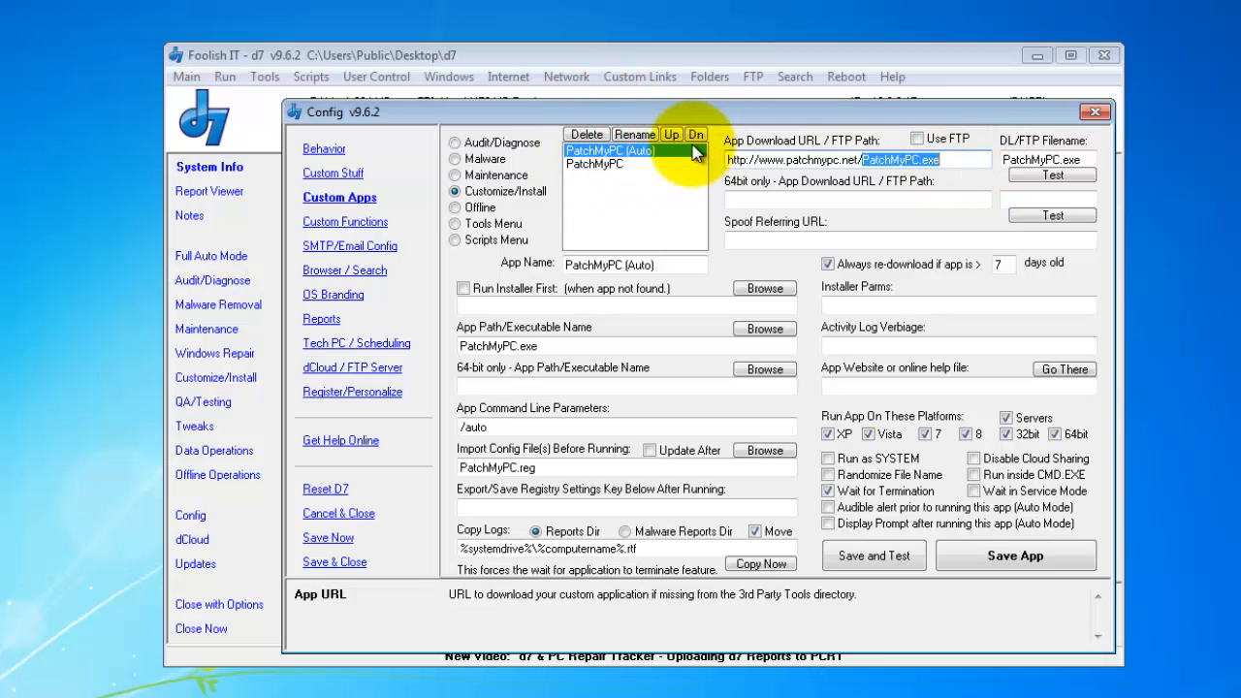
{"action": "left_click", "coordinate": [496, 142]}
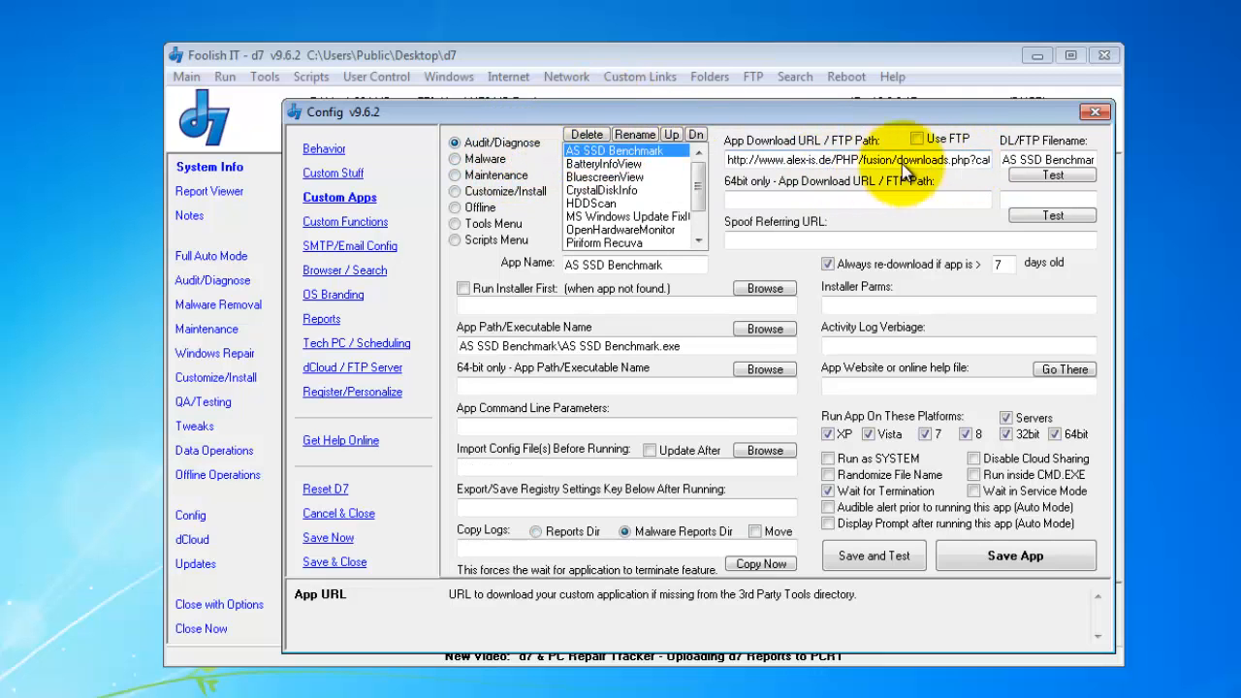
{"action": "left_click_drag", "start_coordinate": [929, 161], "coordinate": [1081, 146]}
{"action": "left_click", "coordinate": [971, 160]}
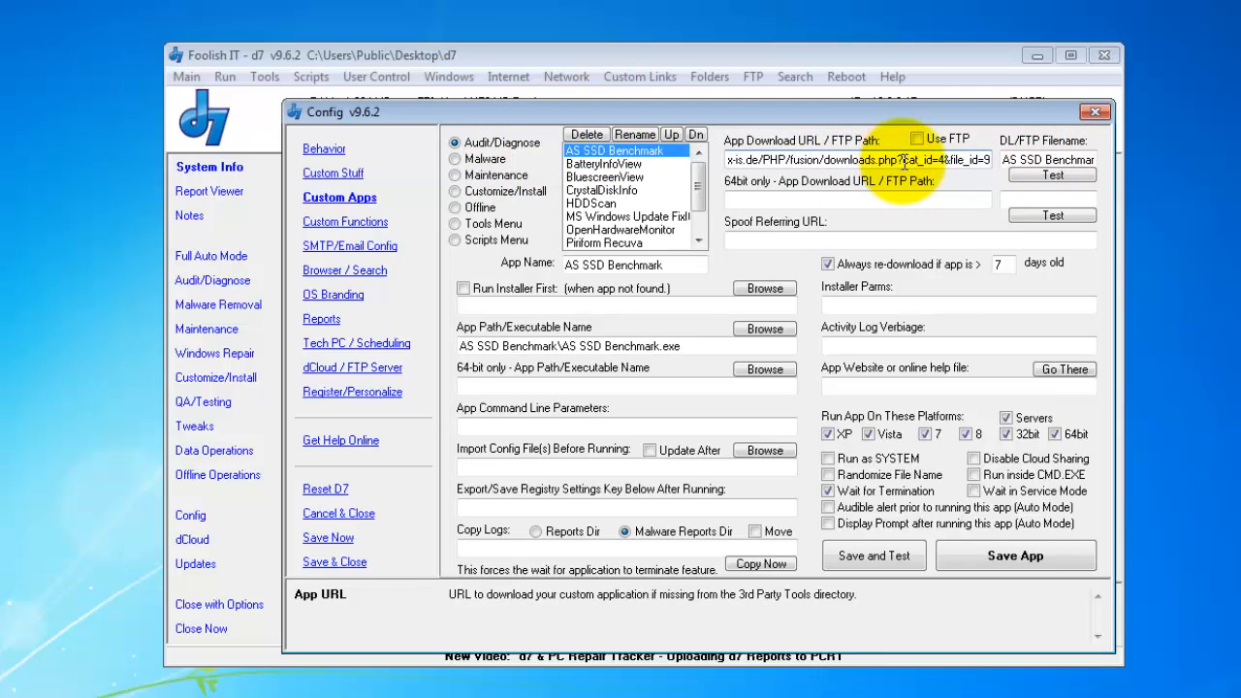
{"action": "left_click_drag", "start_coordinate": [901, 161], "coordinate": [987, 155]}
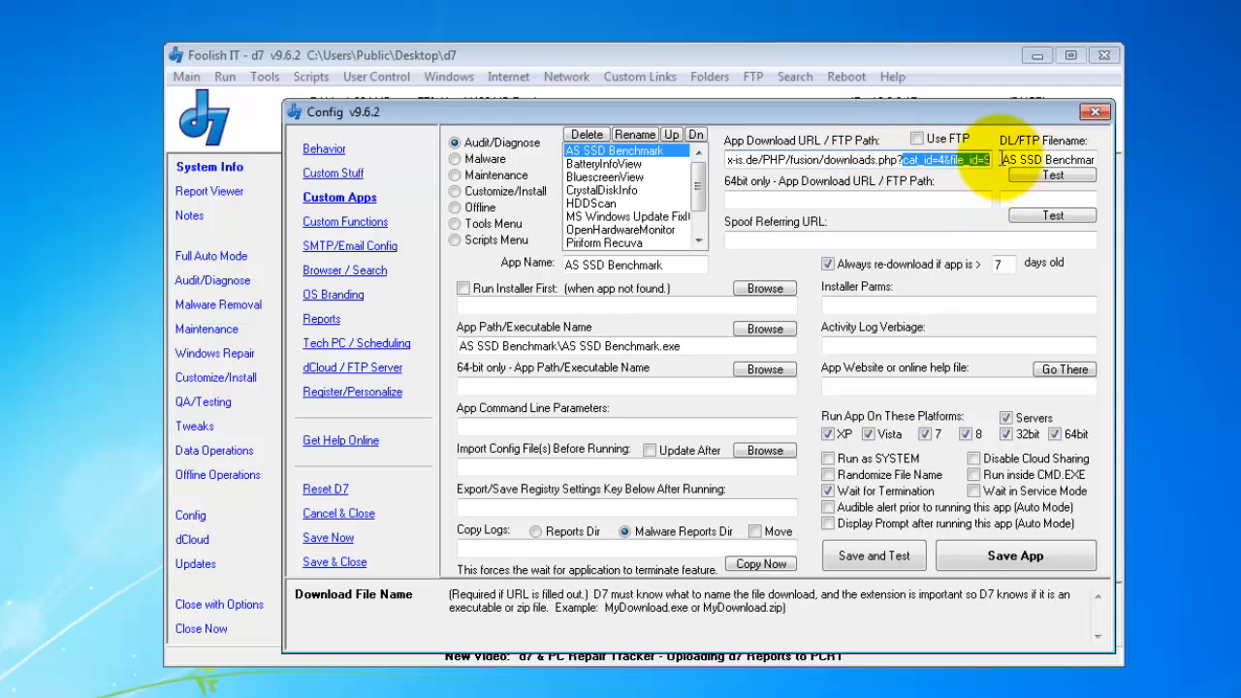
{"action": "left_click", "coordinate": [496, 188]}
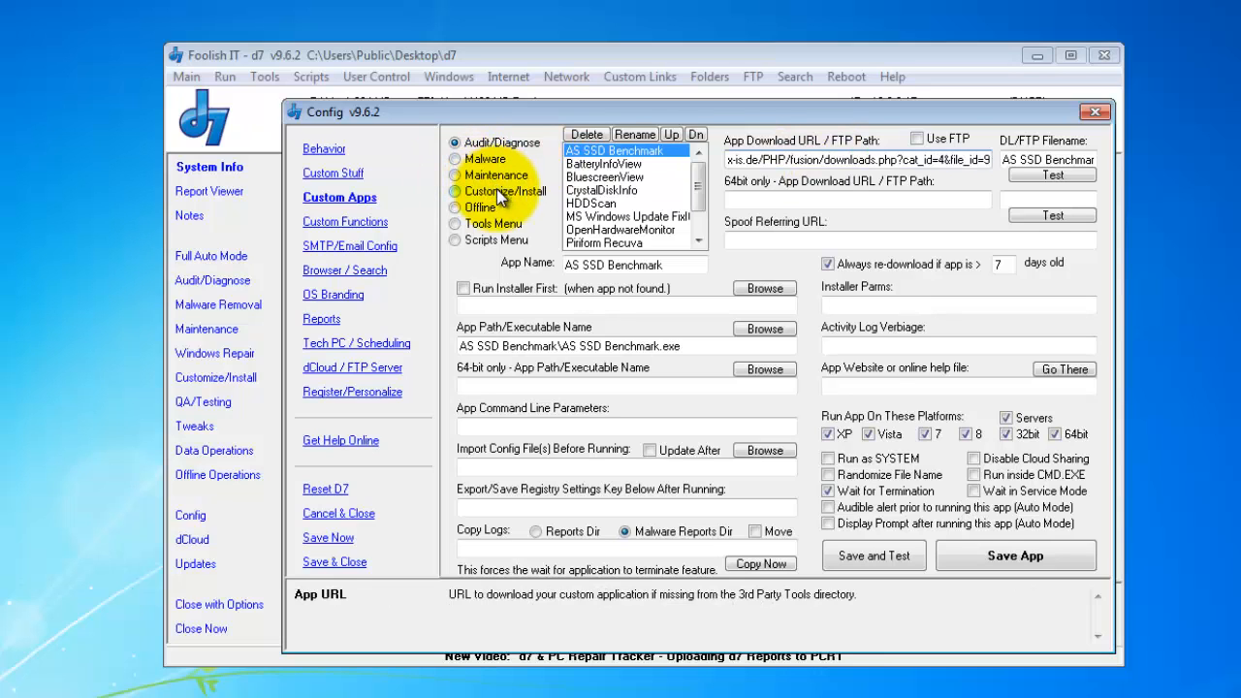
- Reload PatchMyPC (Auto) and highlight PatchMyPC.exe in its URL and DL/FTP Filename
{"action": "left_click", "coordinate": [608, 153]}
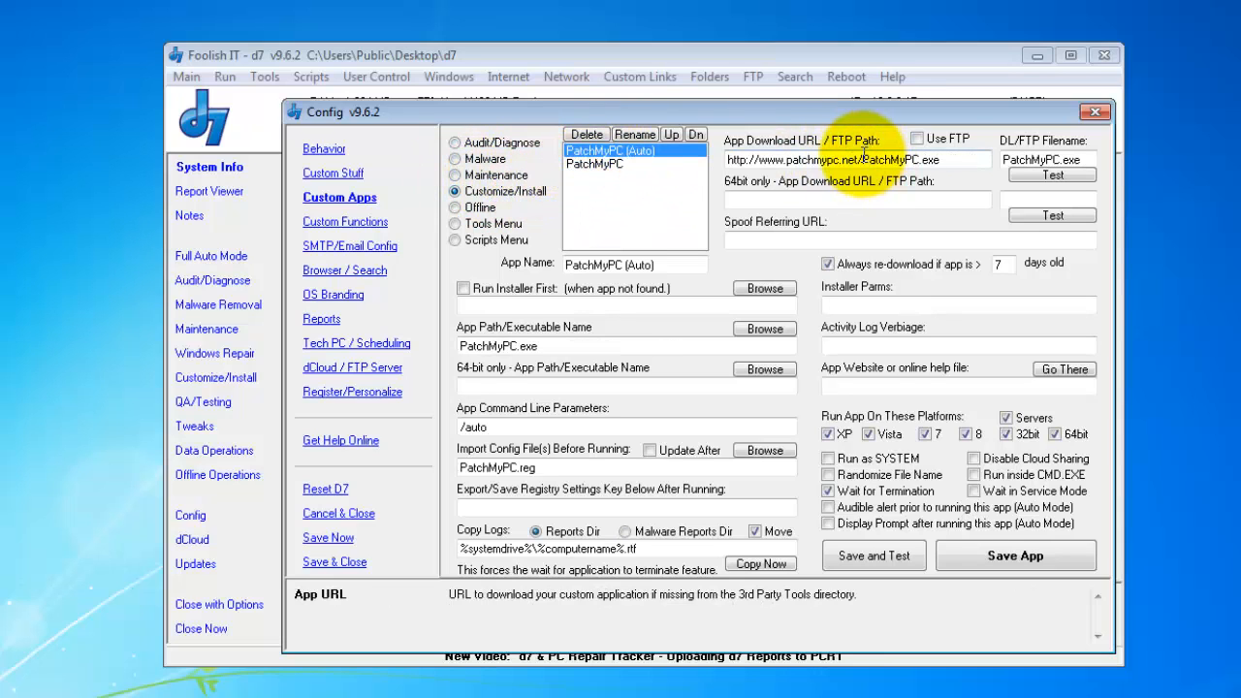
{"action": "left_click_drag", "start_coordinate": [862, 155], "coordinate": [983, 154]}
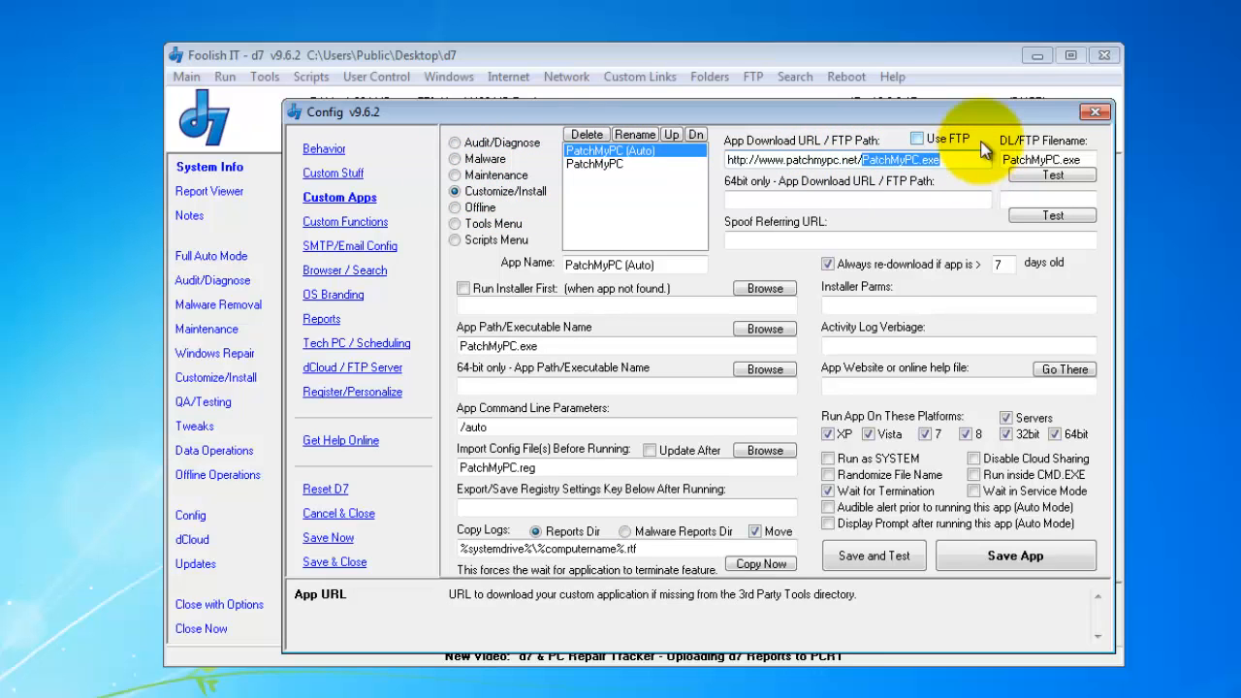
{"action": "left_click_drag", "start_coordinate": [1090, 160], "coordinate": [975, 155]}
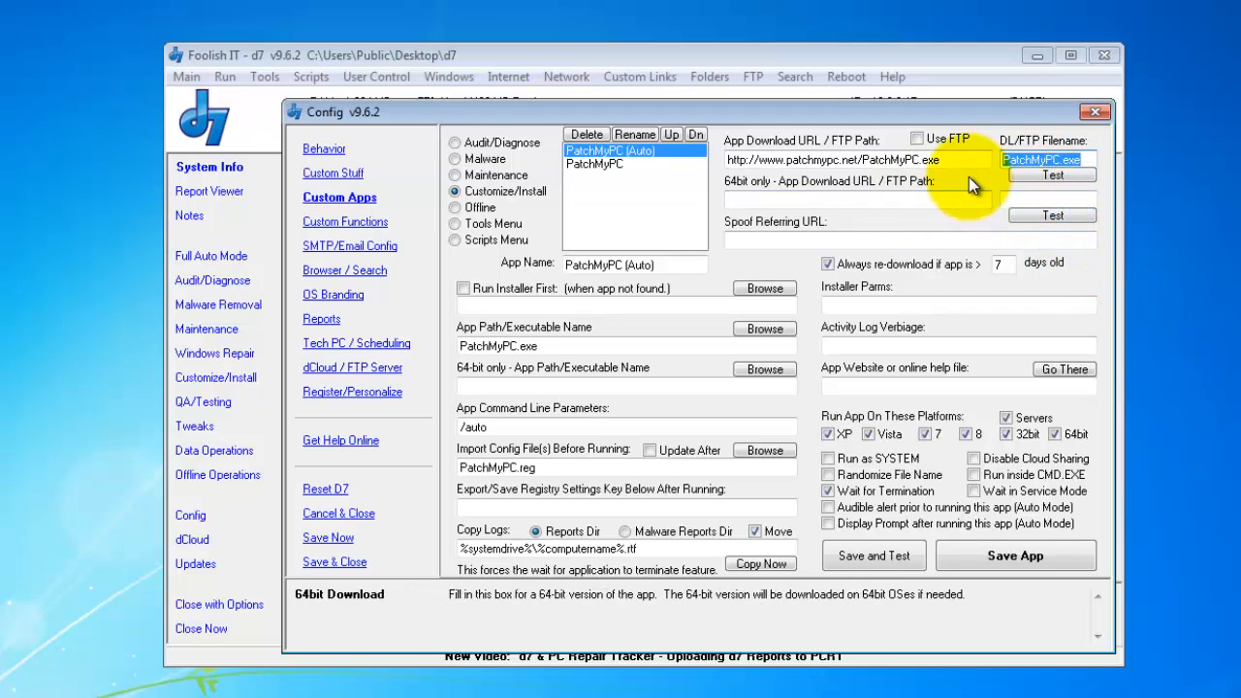
{"action": "left_click_drag", "start_coordinate": [938, 160], "coordinate": [866, 158]}
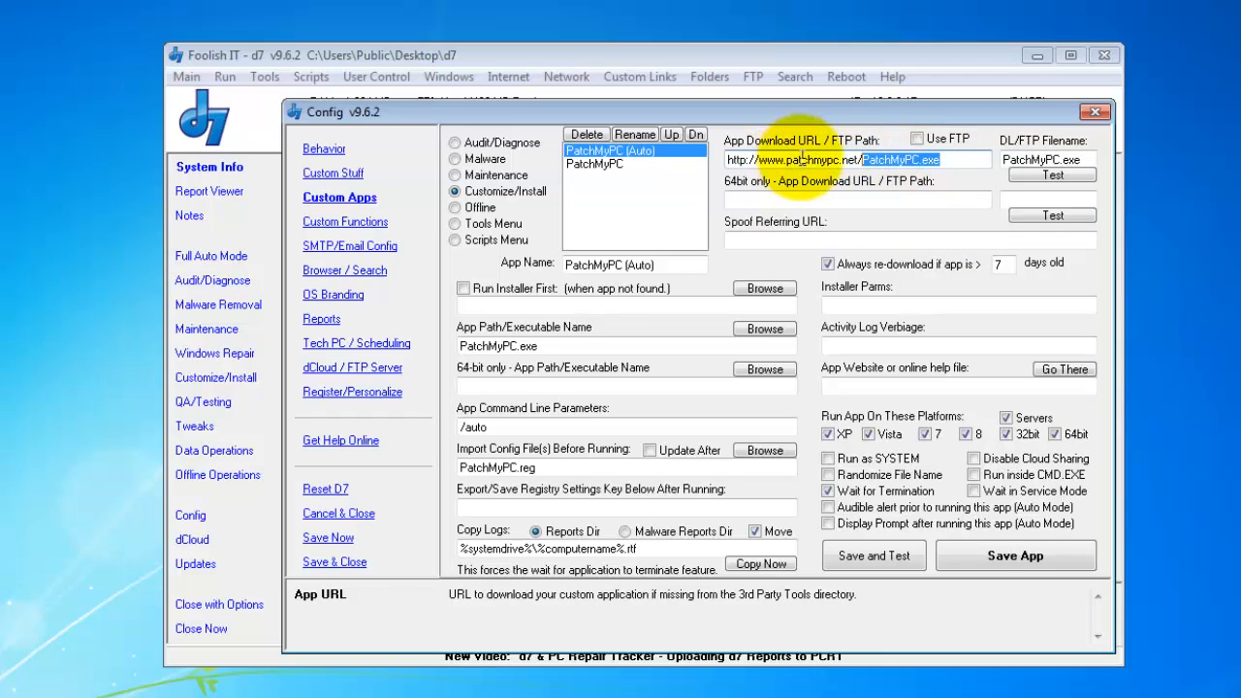
{"action": "left_click", "coordinate": [960, 164]}
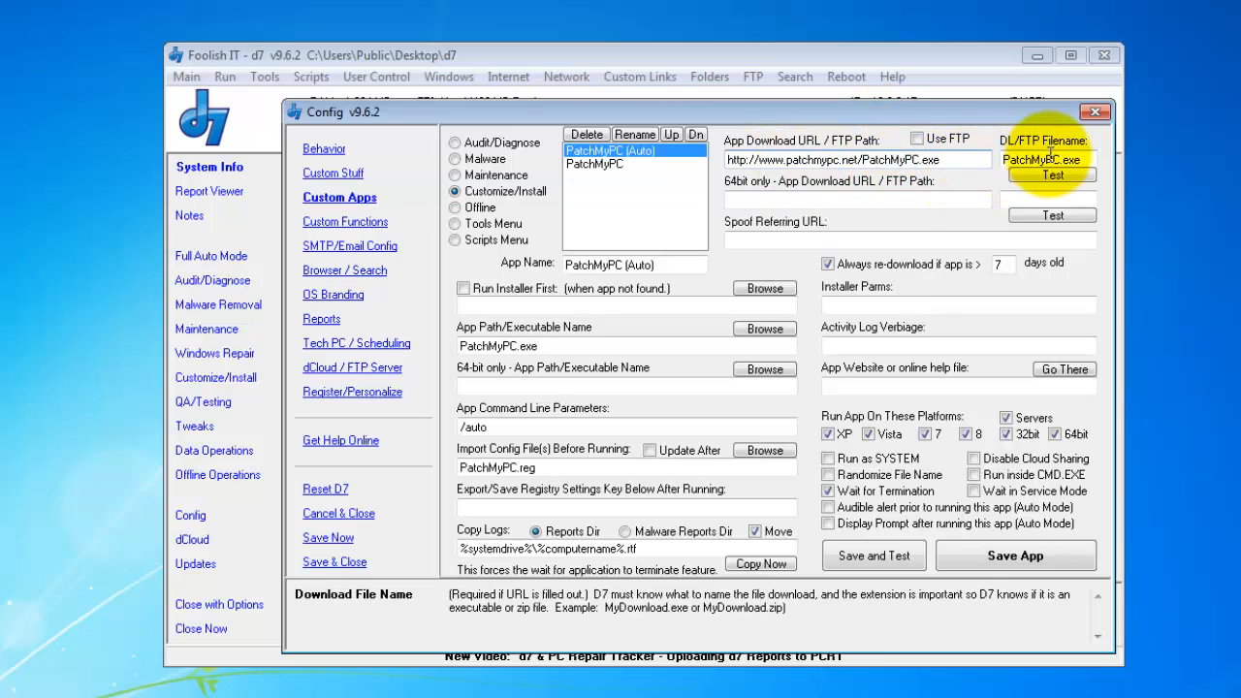
{"action": "left_click_drag", "start_coordinate": [1059, 161], "coordinate": [979, 162]}
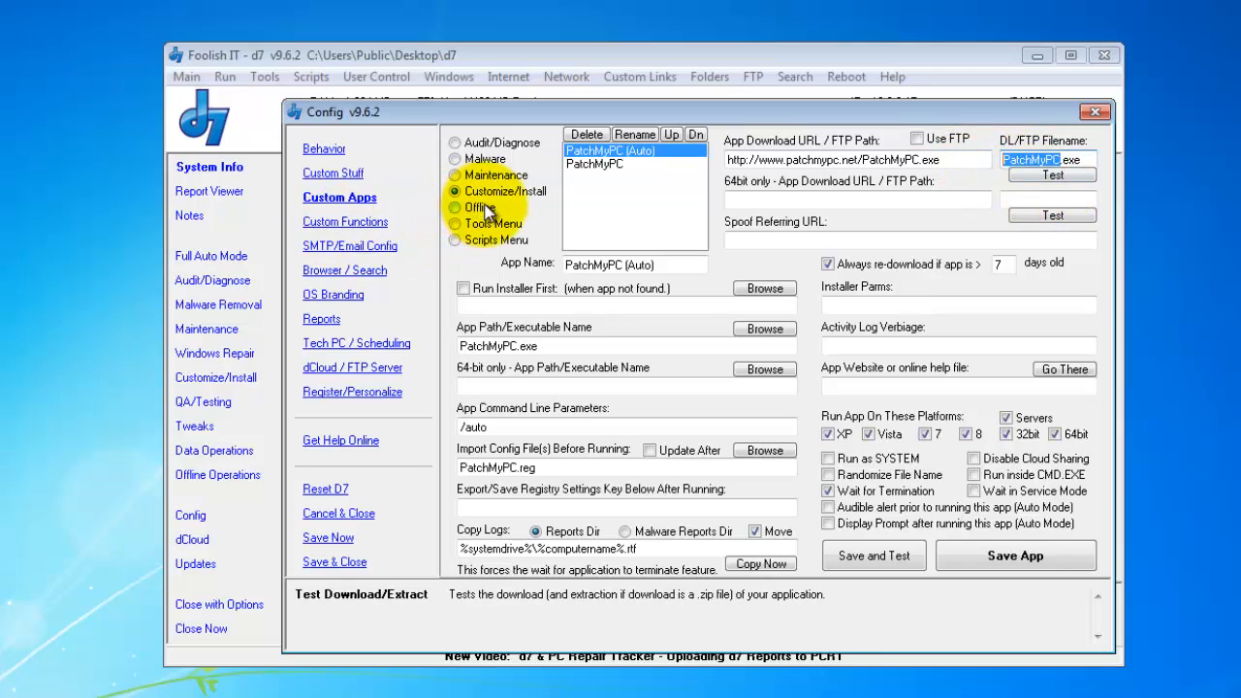
- Load the Malware entry SuperAntiSpyware and inspect its sasportable.php URL and sas.com file name
{"action": "left_click", "coordinate": [489, 159]}
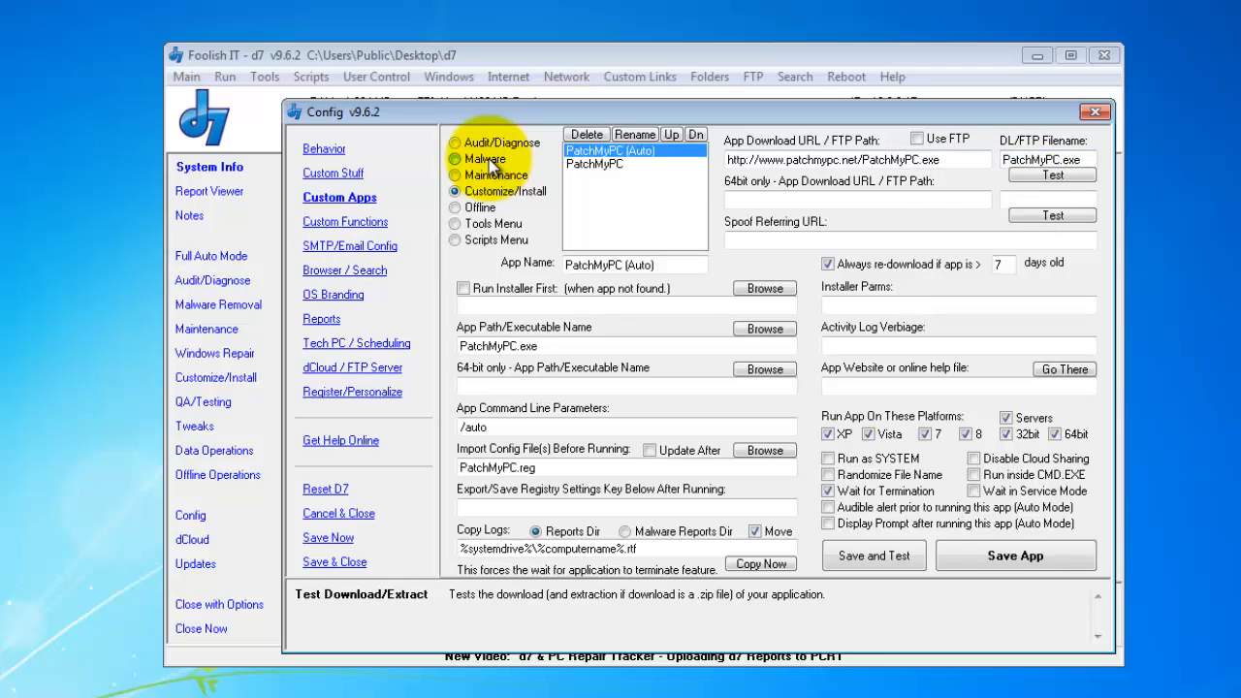
{"action": "scroll", "coordinate": [679, 208], "scroll_direction": "down", "scroll_amount": 3}
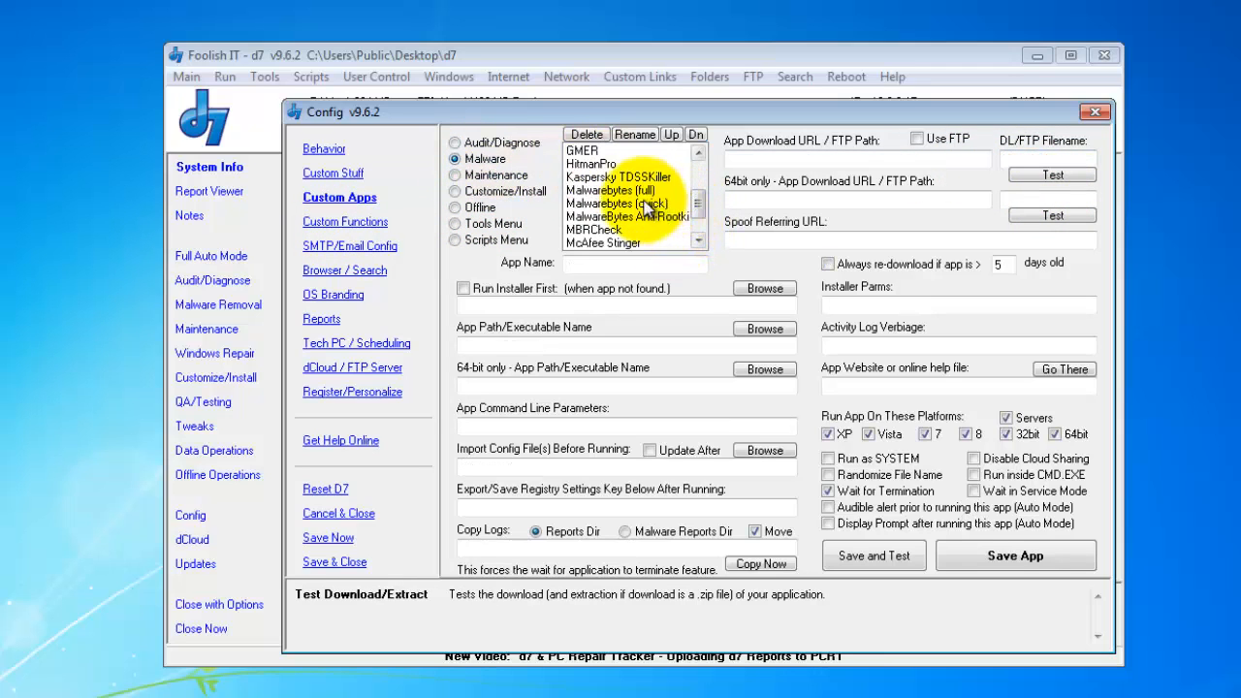
{"action": "scroll", "coordinate": [649, 216], "scroll_direction": "down", "scroll_amount": 1}
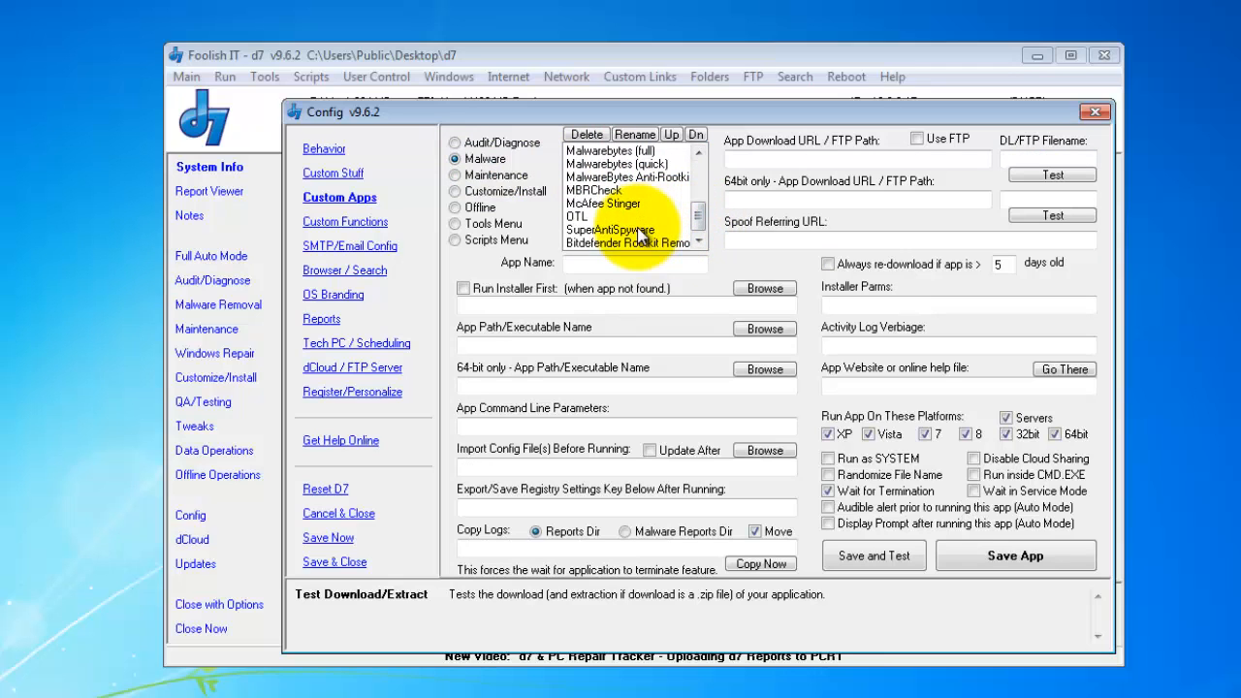
{"action": "left_click", "coordinate": [640, 231]}
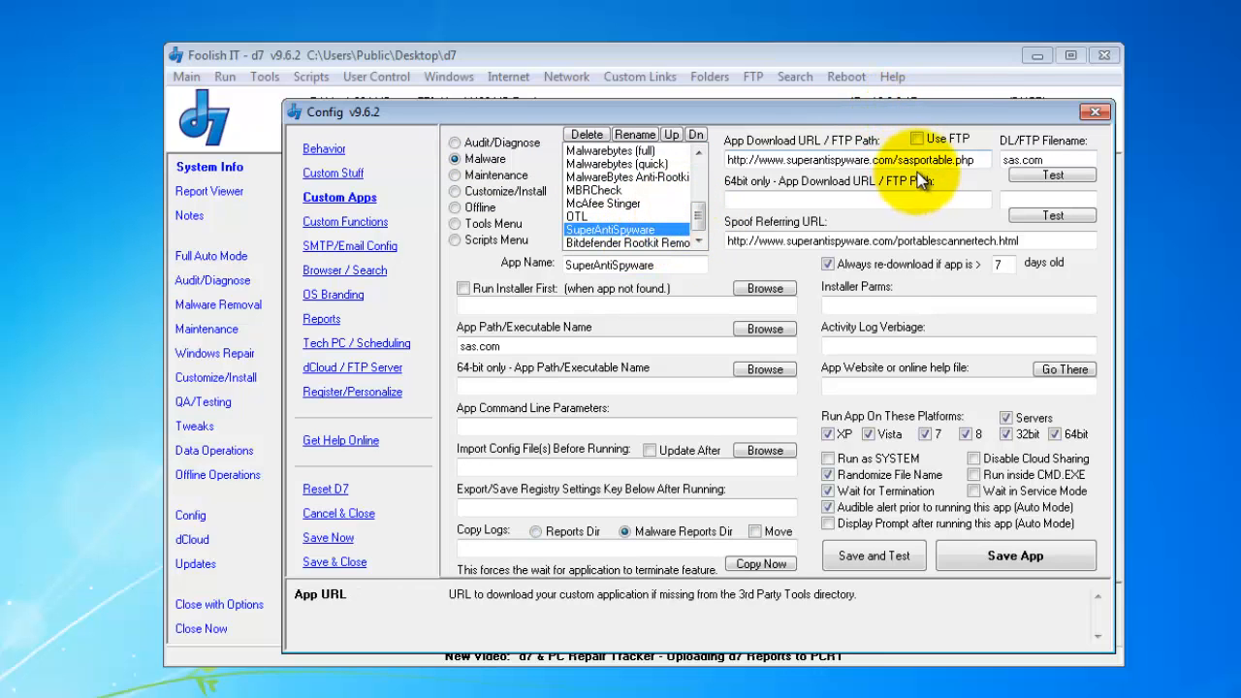
{"action": "left_click_drag", "start_coordinate": [897, 160], "coordinate": [976, 159]}
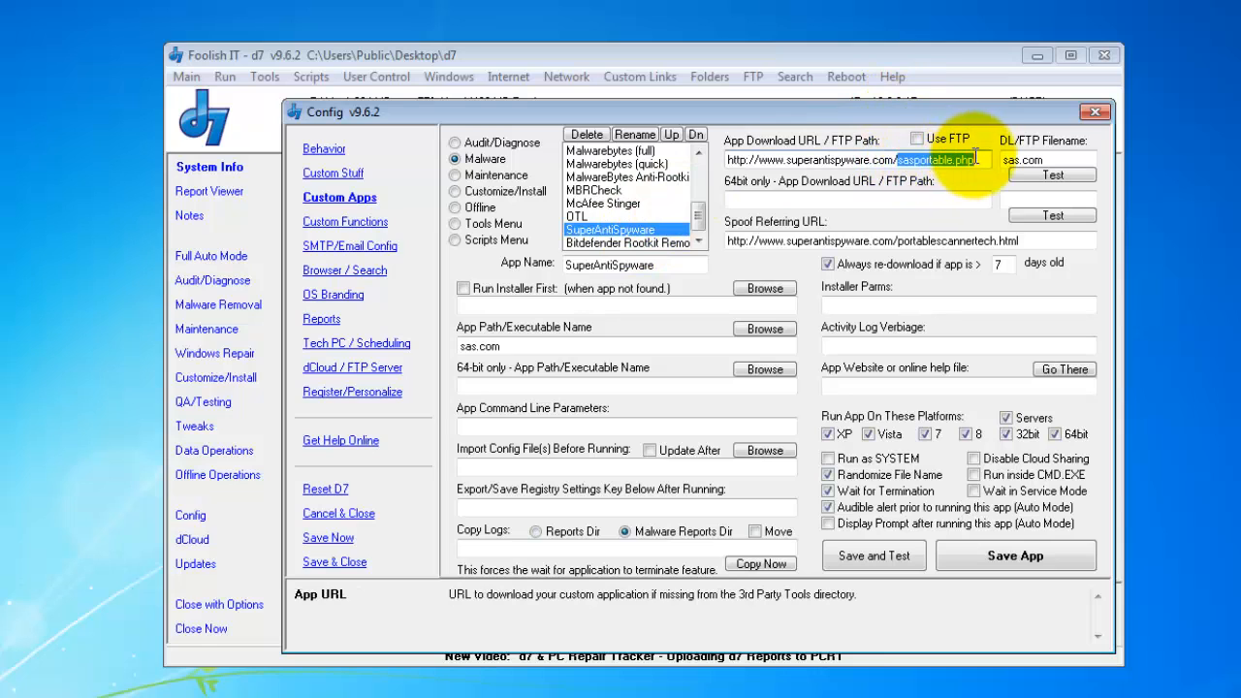
{"action": "left_click", "coordinate": [976, 160]}
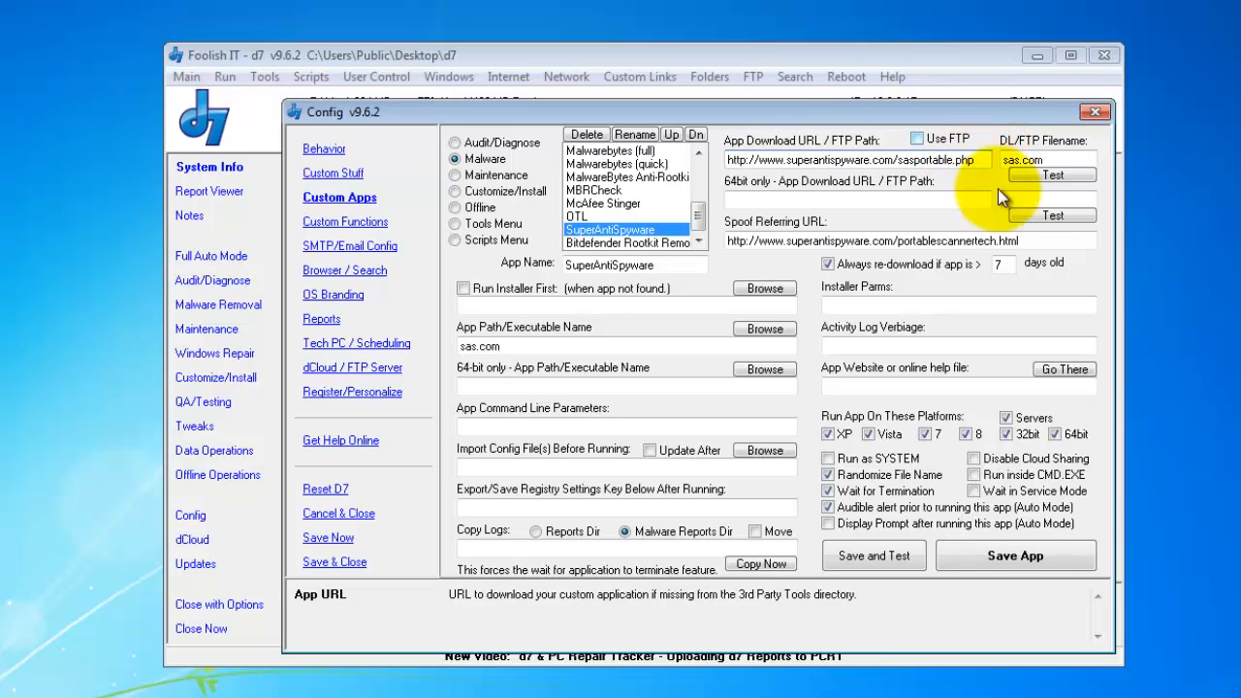
{"action": "double_click", "coordinate": [1037, 160]}
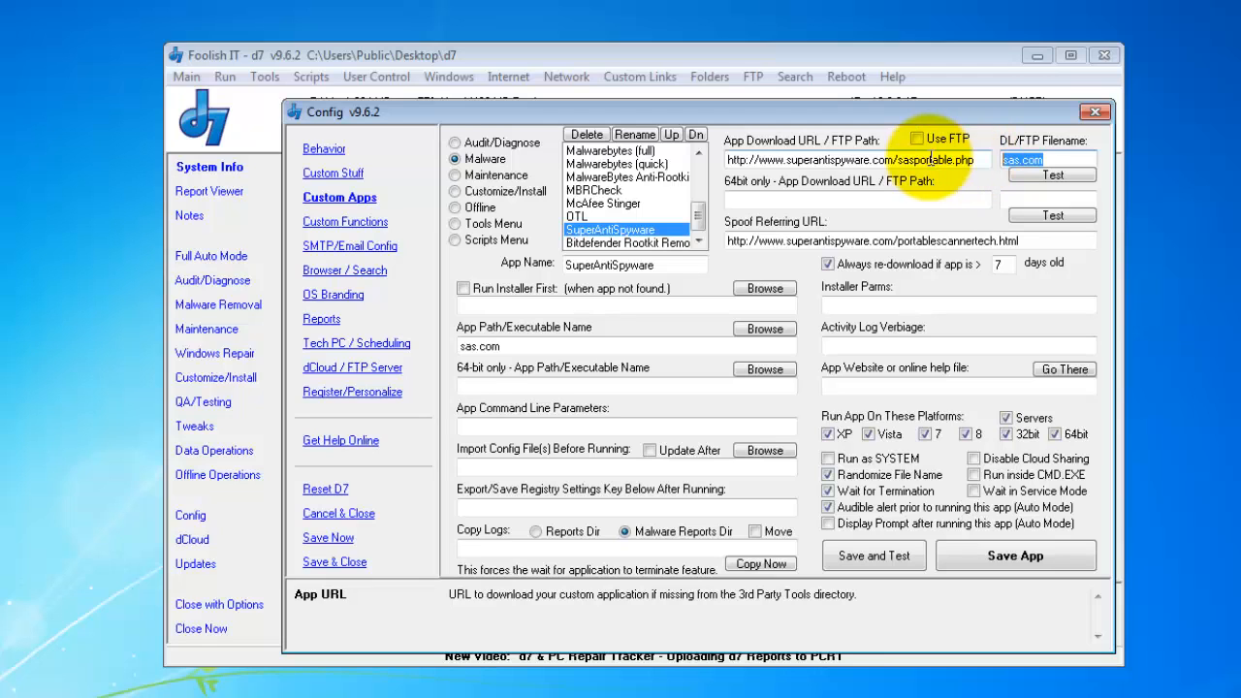
{"action": "left_click", "coordinate": [1065, 159]}
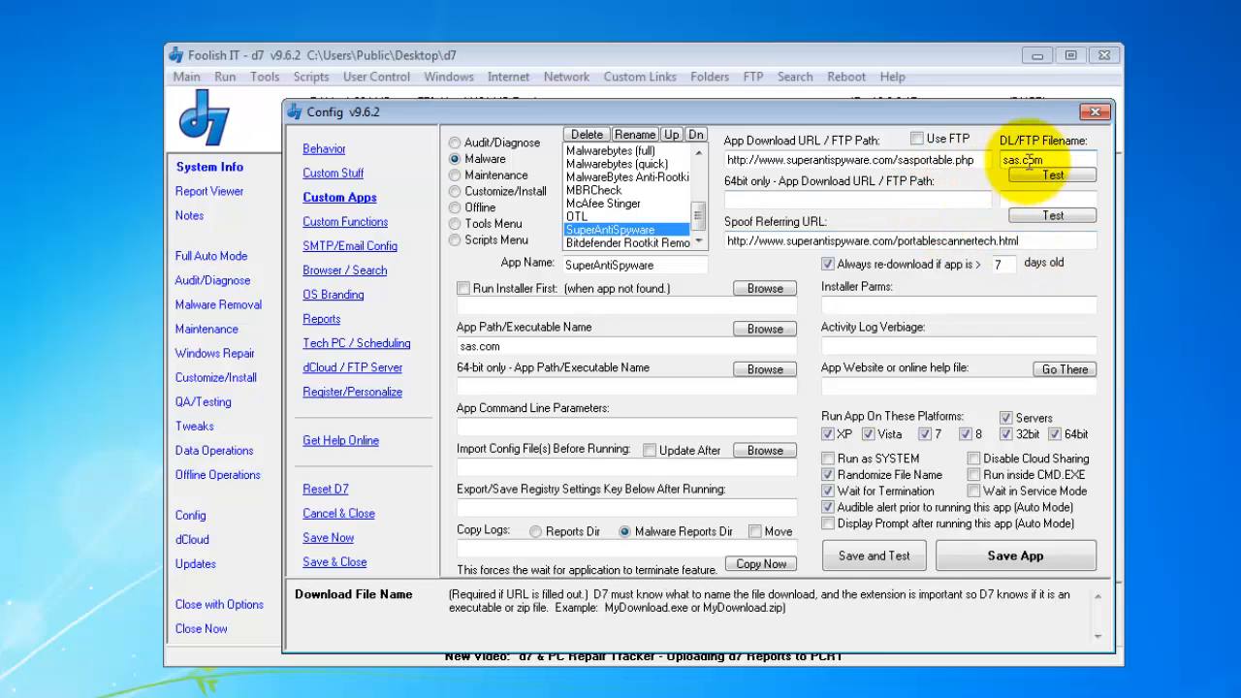
{"action": "left_click", "coordinate": [1070, 157]}
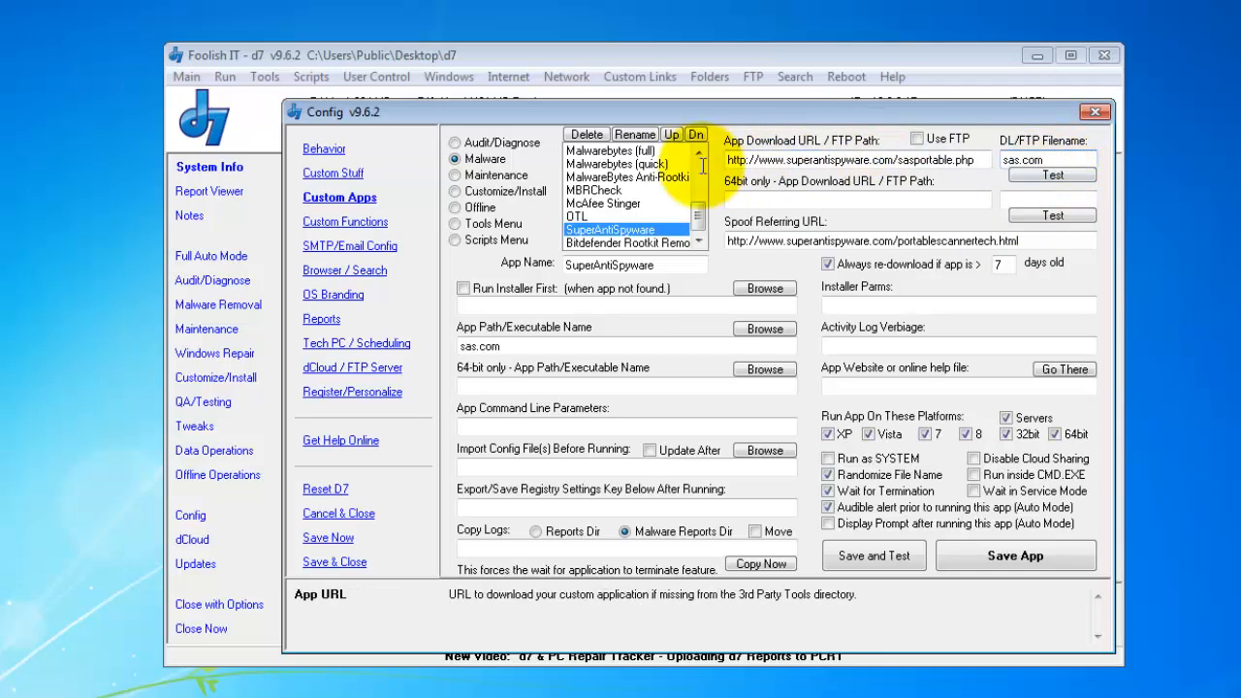
{"action": "scroll", "coordinate": [700, 213], "scroll_direction": "up", "scroll_amount": 1}
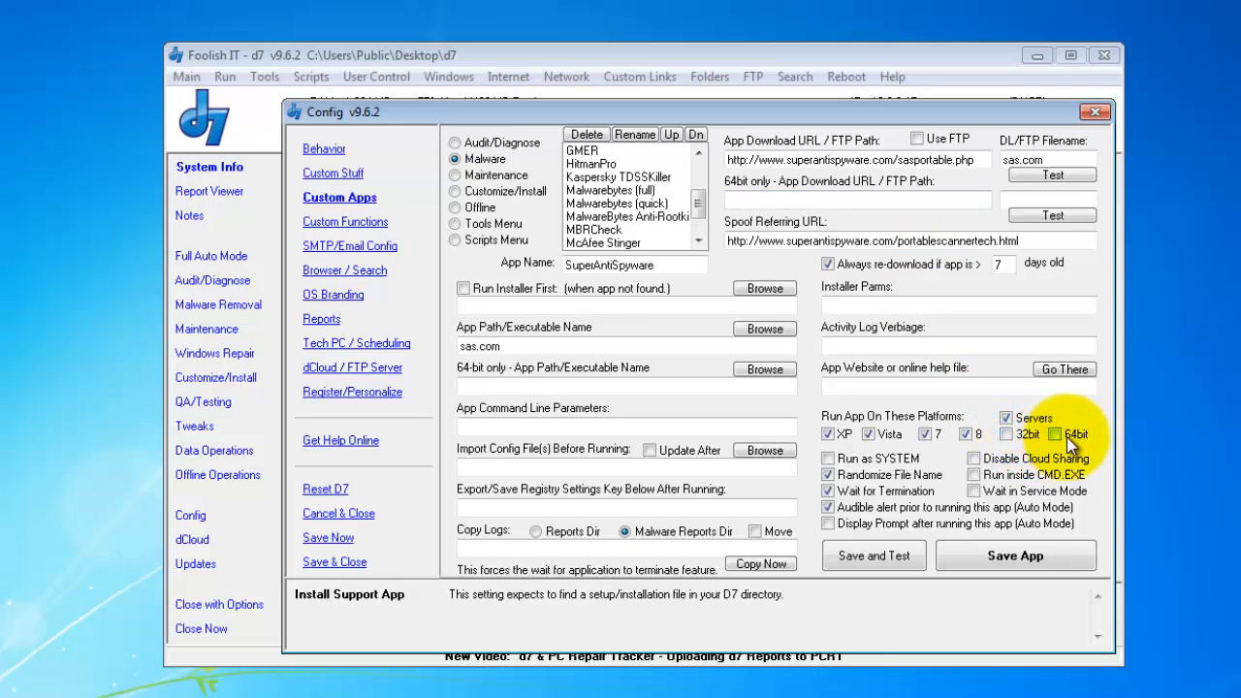
{"action": "left_click", "coordinate": [1018, 434]}
{"action": "left_click", "coordinate": [1008, 434]}
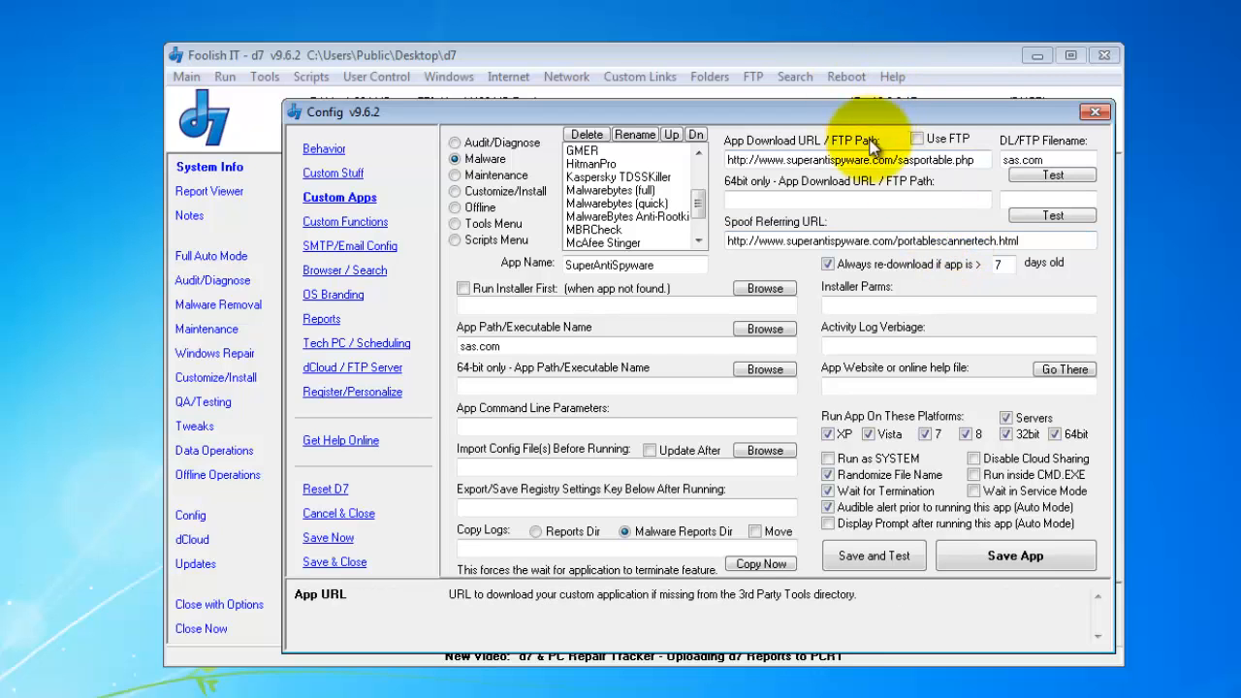
{"action": "left_click_drag", "start_coordinate": [981, 161], "coordinate": [751, 151]}
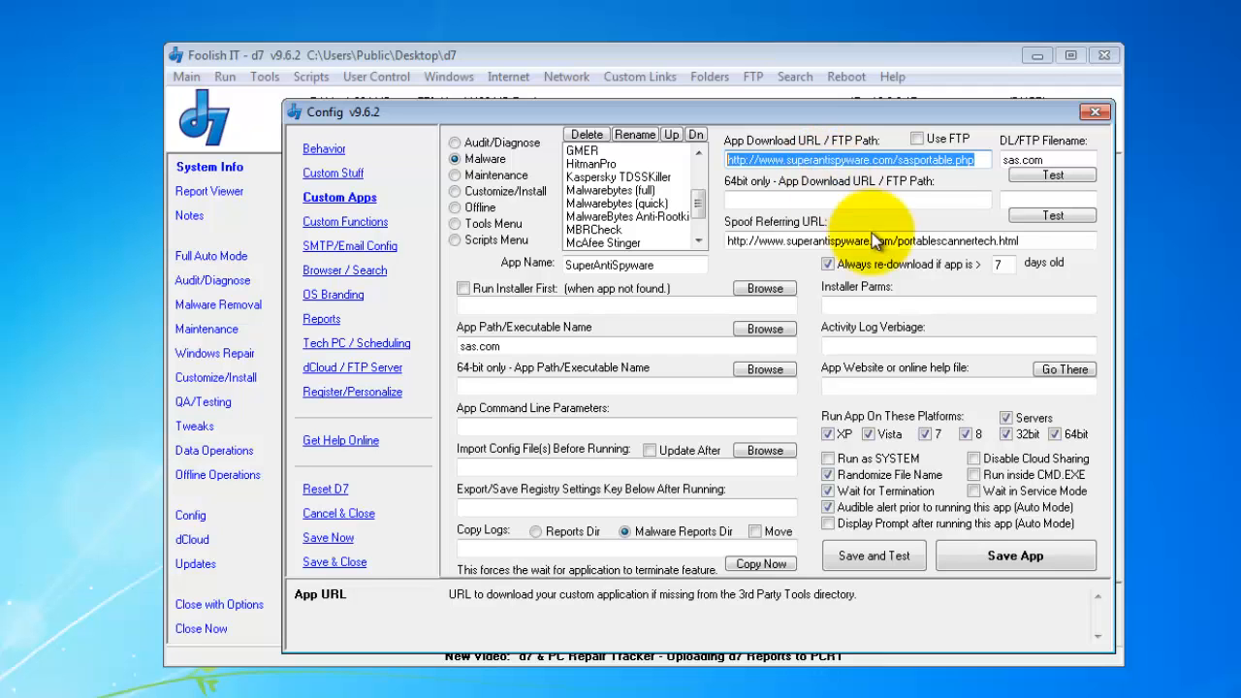
{"action": "left_click", "coordinate": [796, 162]}
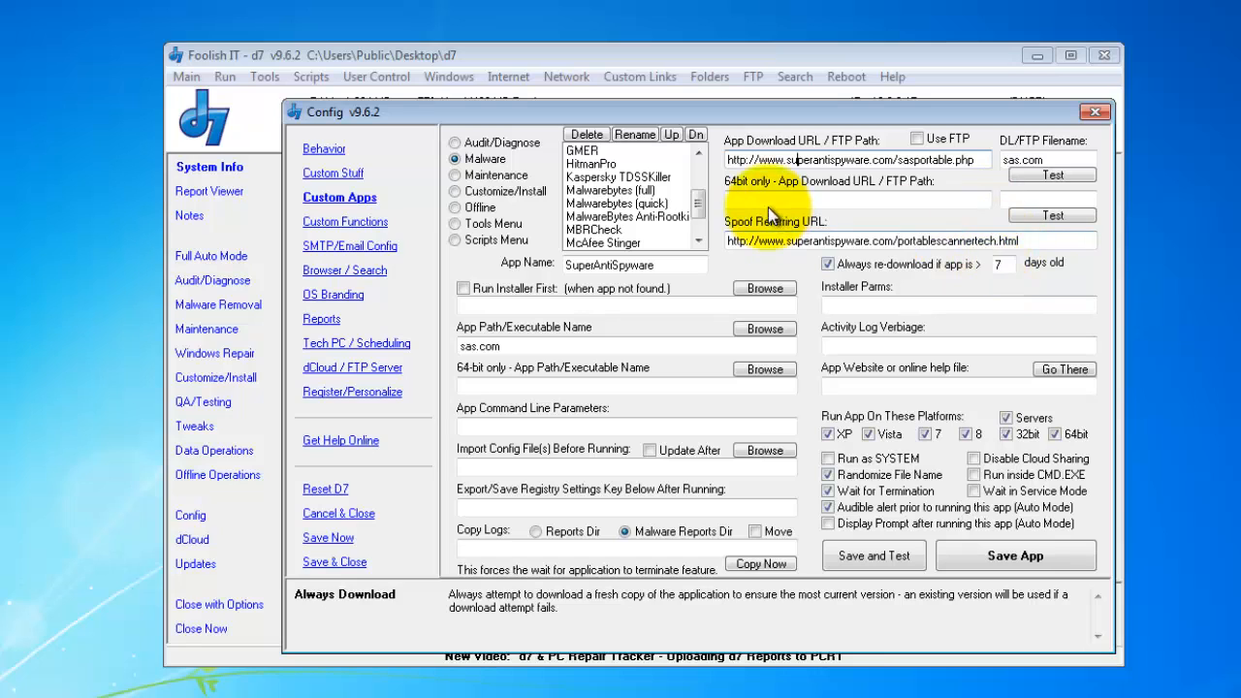
{"action": "left_click", "coordinate": [1039, 240]}
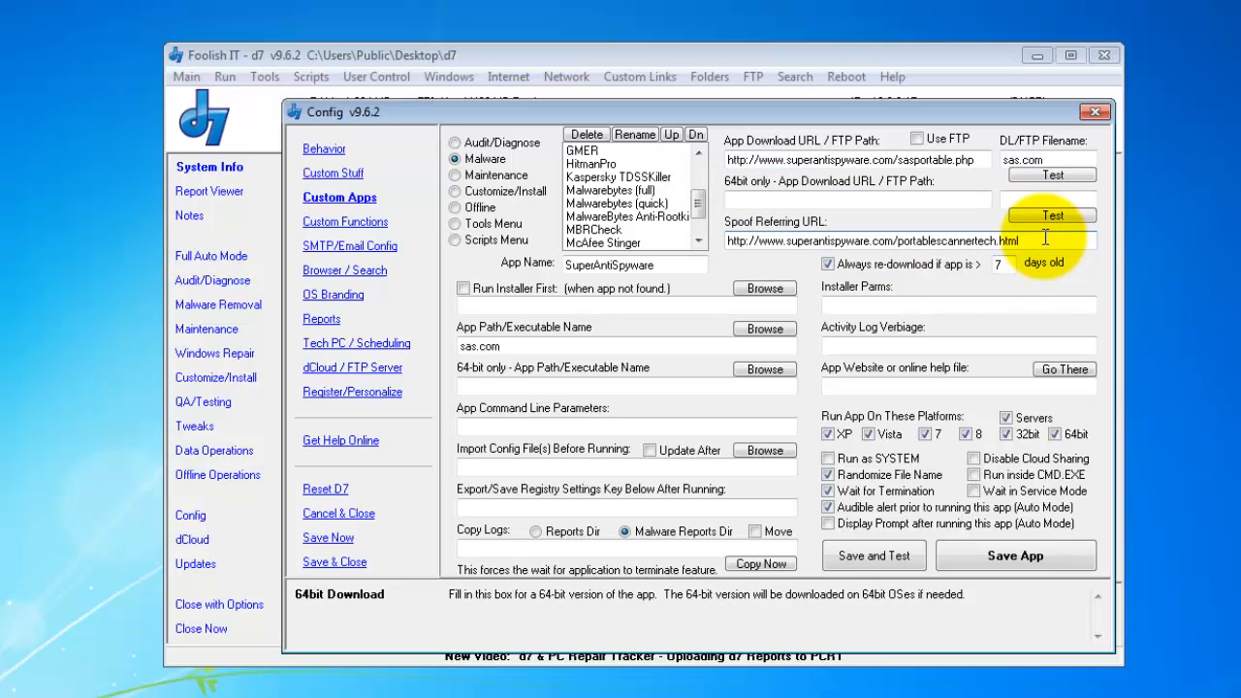
{"action": "left_click_drag", "start_coordinate": [1016, 242], "coordinate": [898, 247]}
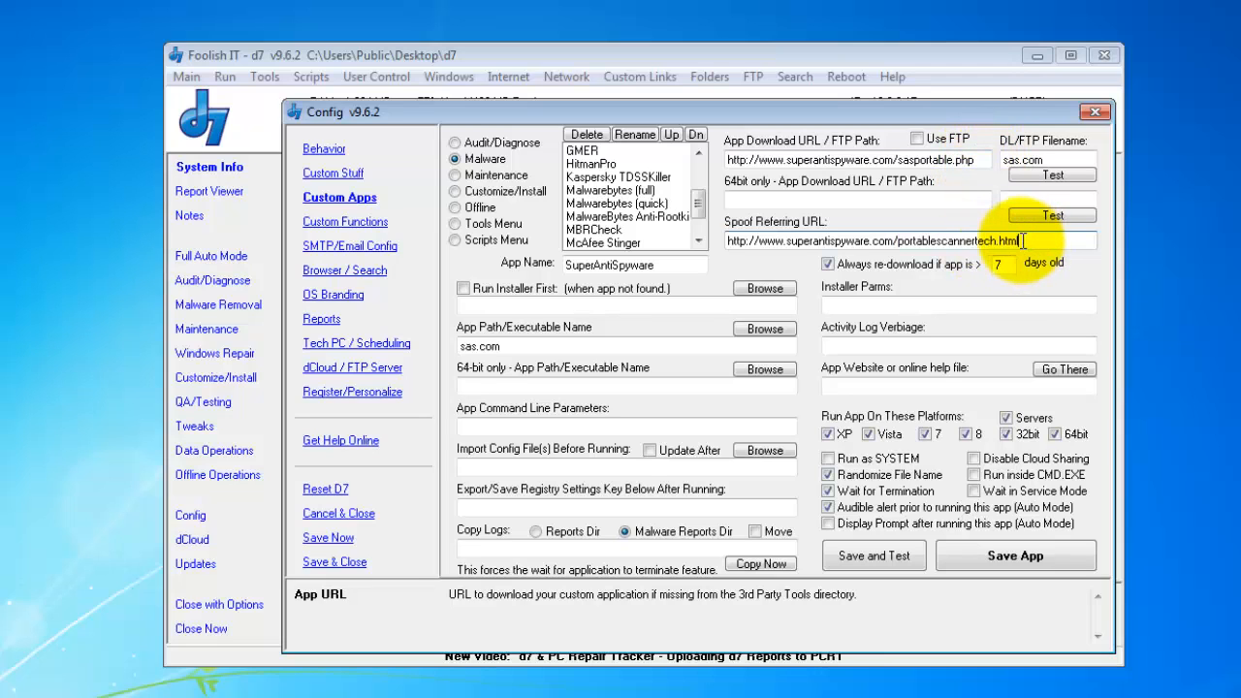
{"action": "left_click_drag", "start_coordinate": [1025, 239], "coordinate": [898, 242]}
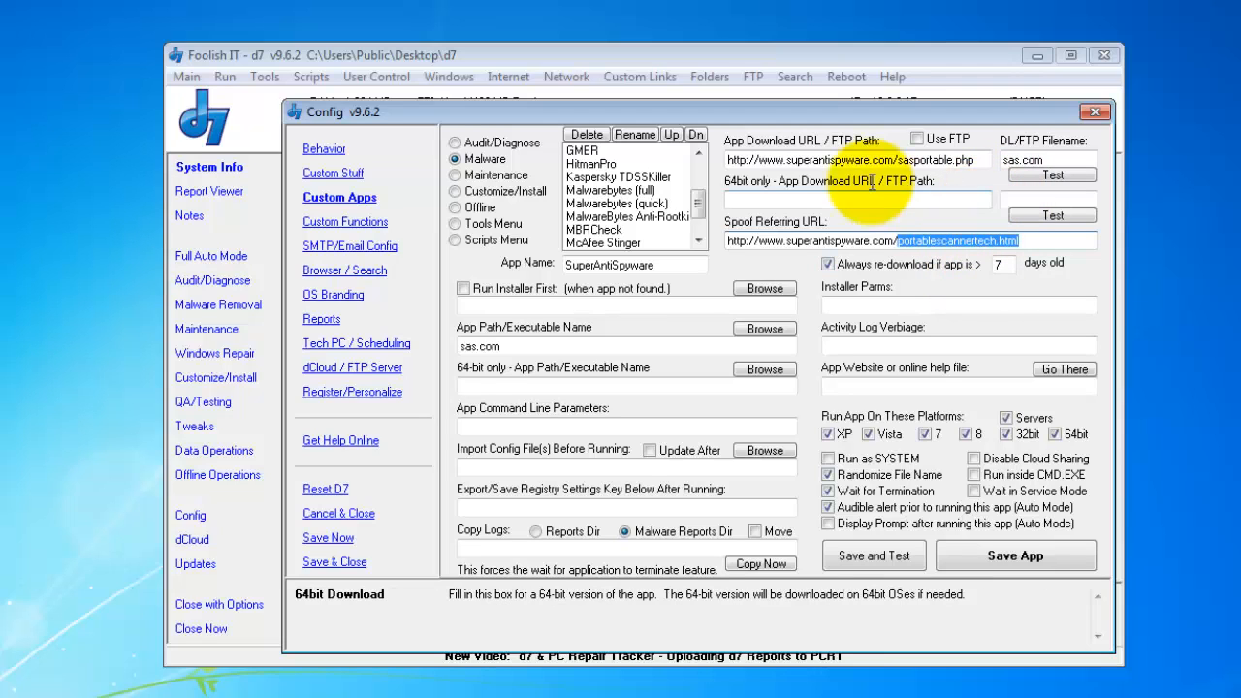
{"action": "left_click", "coordinate": [877, 242]}
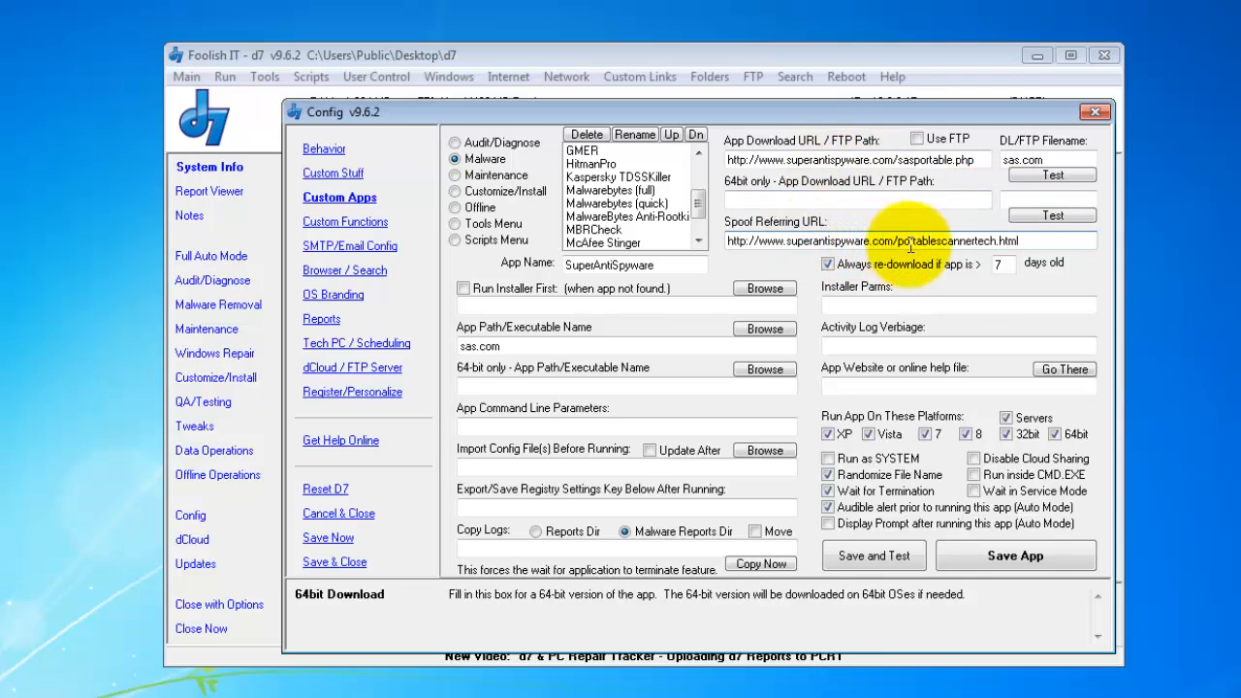
{"action": "left_click", "coordinate": [1036, 244]}
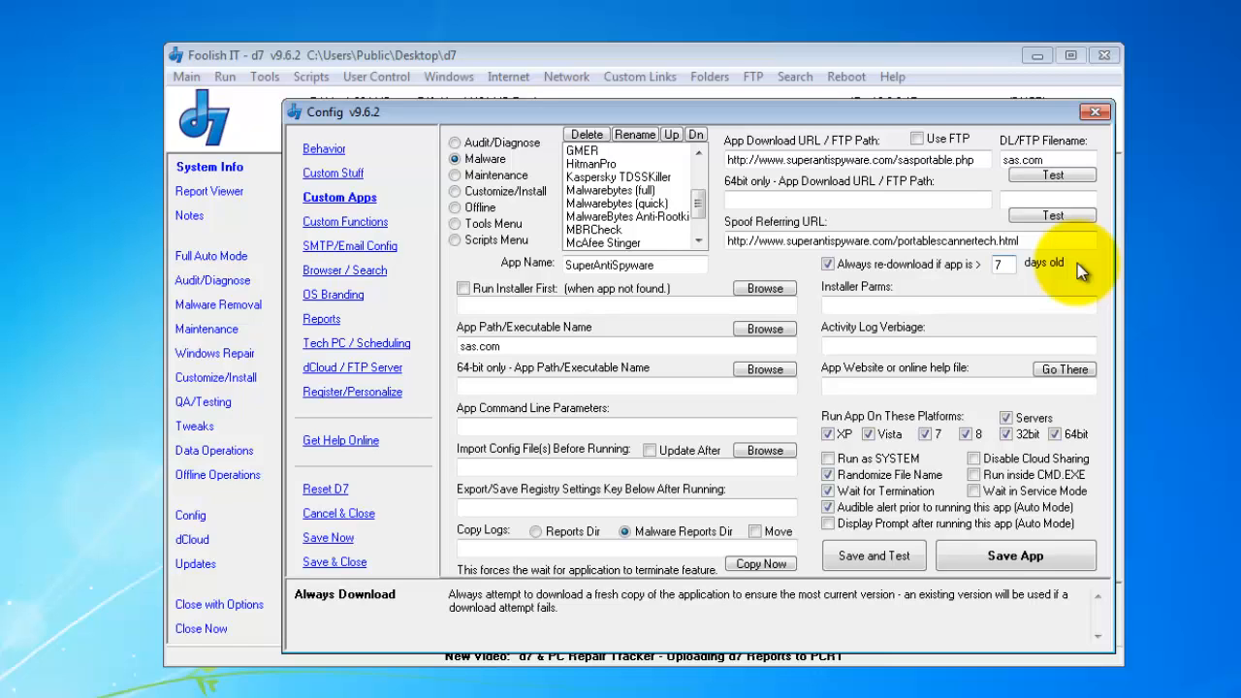
{"action": "key", "text": "BackSpace"}
- Set SuperAntiSpyware to re-download when older than 4 days, then review its app name
{"action": "type", "text": "4"}
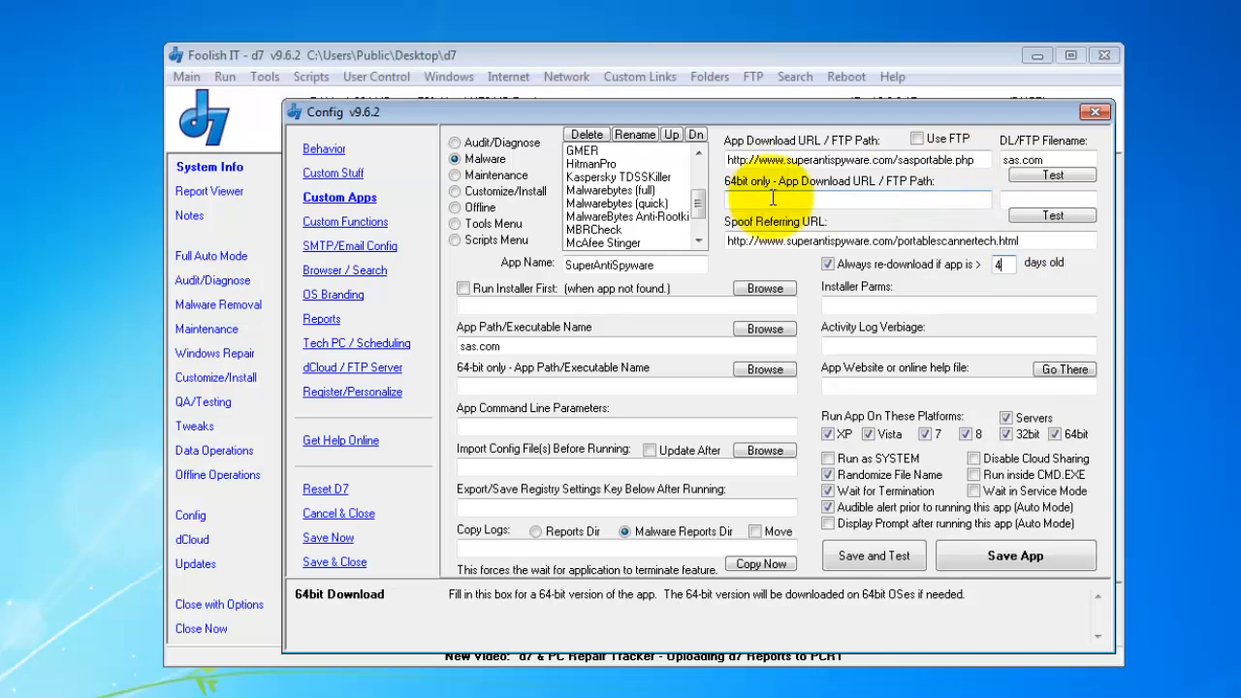
{"action": "left_click_drag", "start_coordinate": [682, 262], "coordinate": [543, 259]}
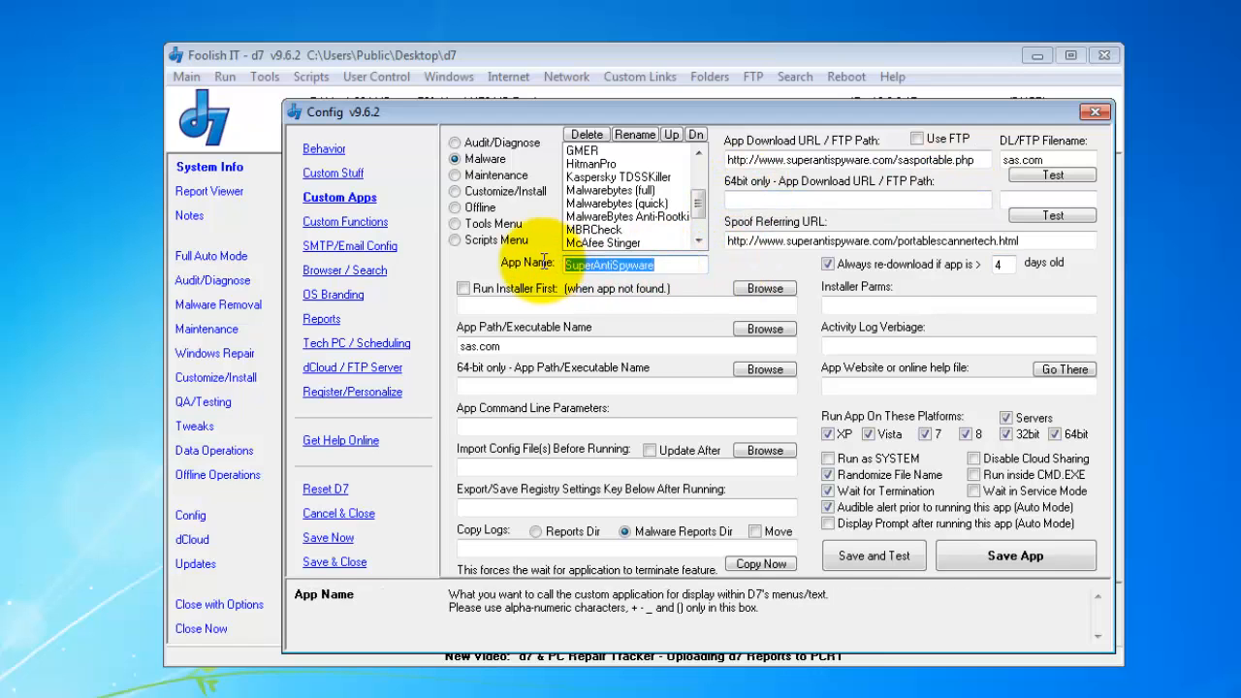
{"action": "left_click", "coordinate": [667, 263]}
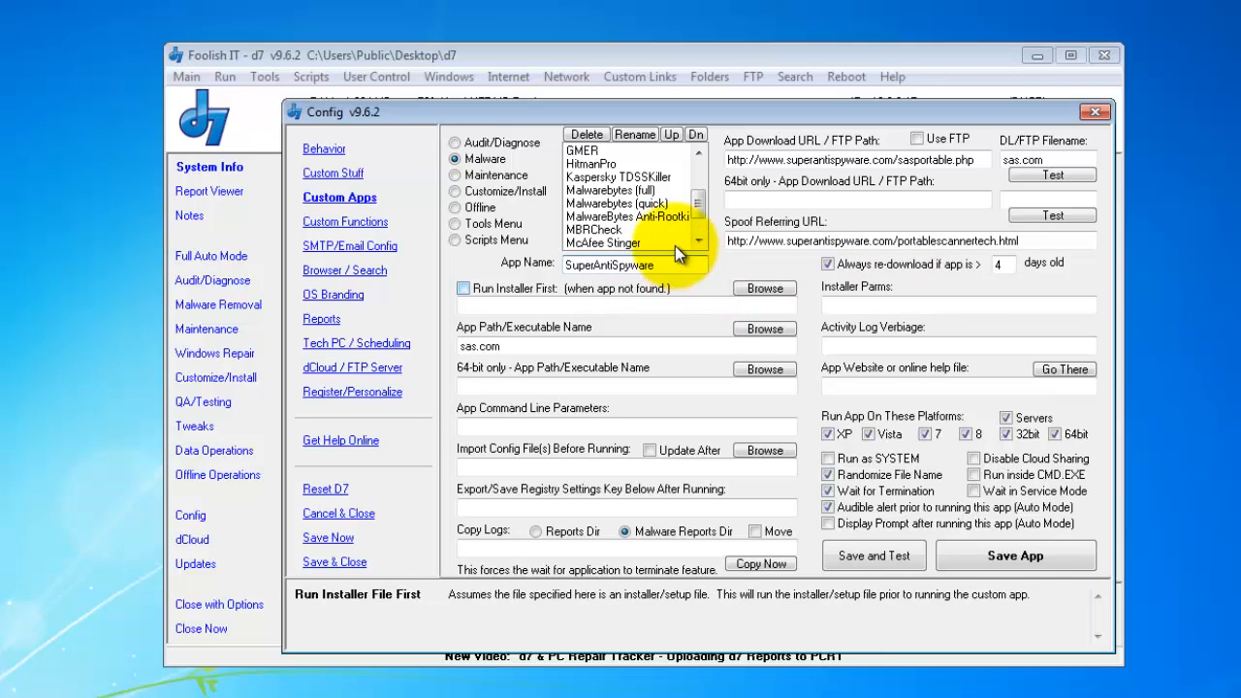
{"action": "left_click_drag", "start_coordinate": [667, 264], "coordinate": [523, 271]}
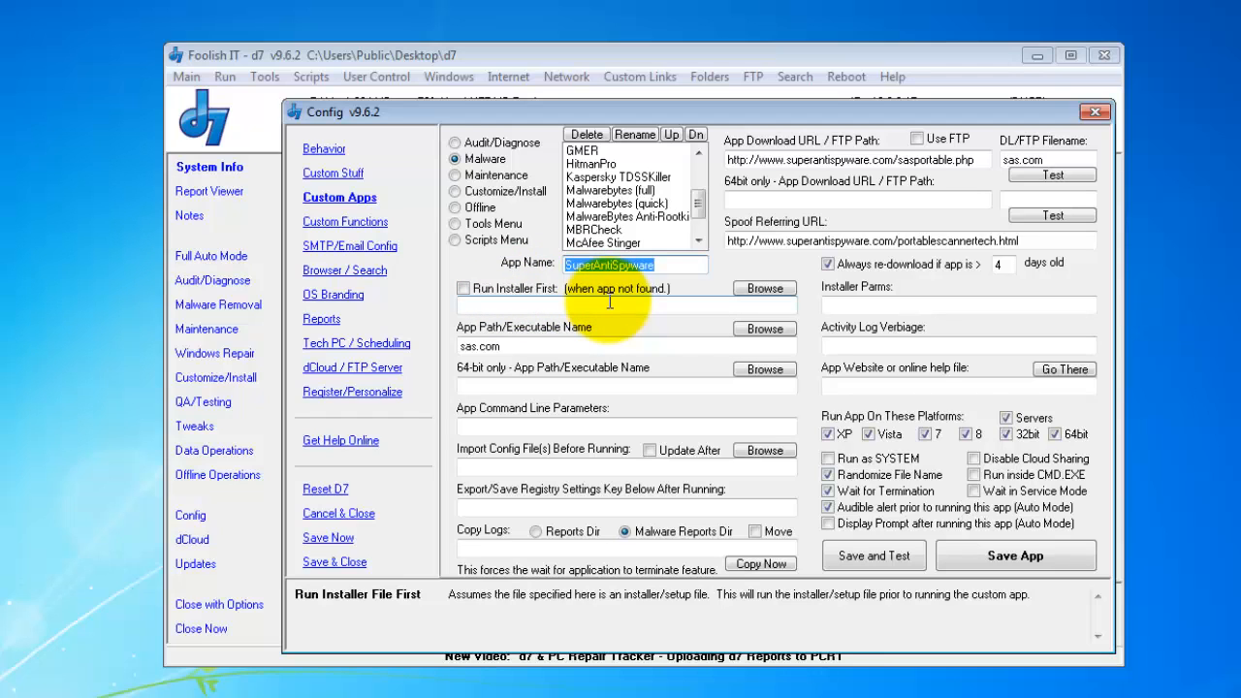
{"action": "left_click", "coordinate": [557, 346]}
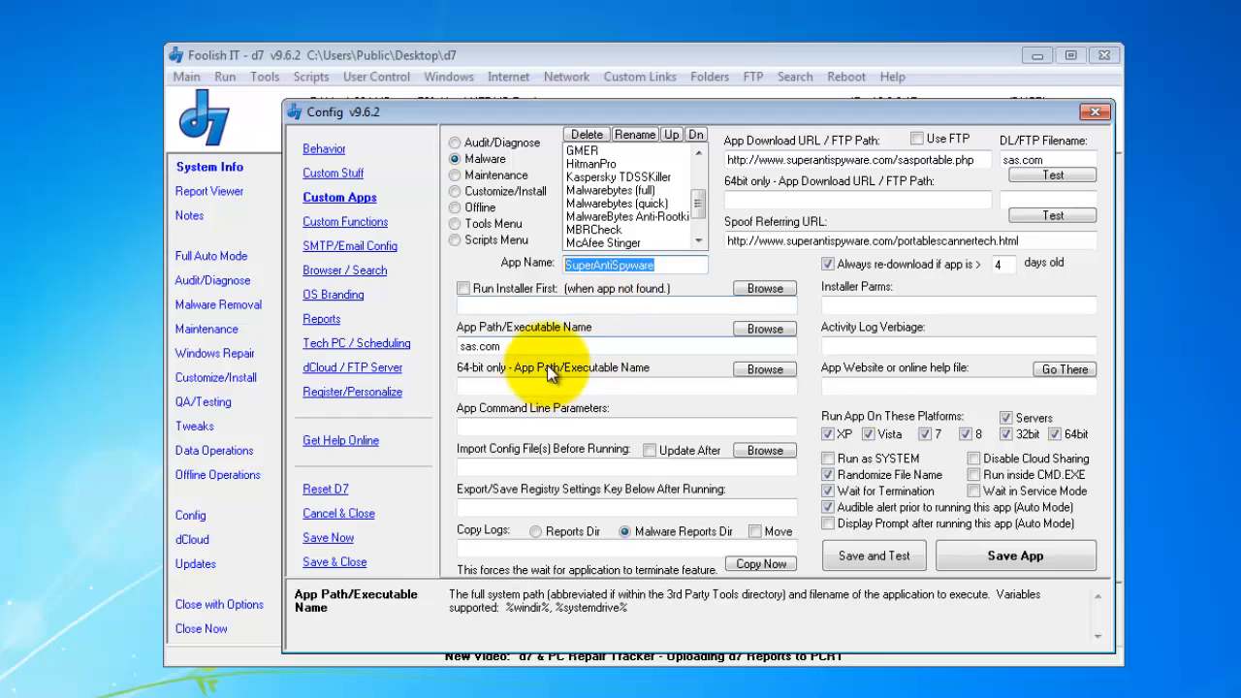
{"action": "left_click_drag", "start_coordinate": [625, 342], "coordinate": [453, 347]}
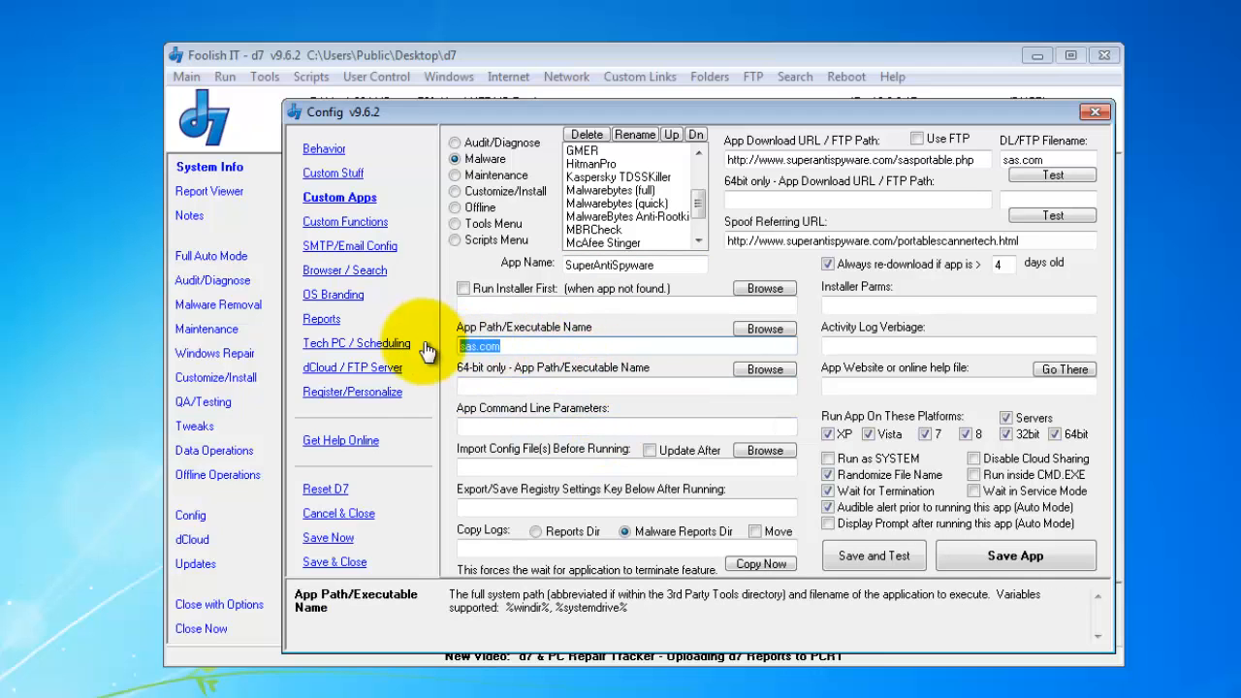
{"action": "left_click", "coordinate": [594, 307]}
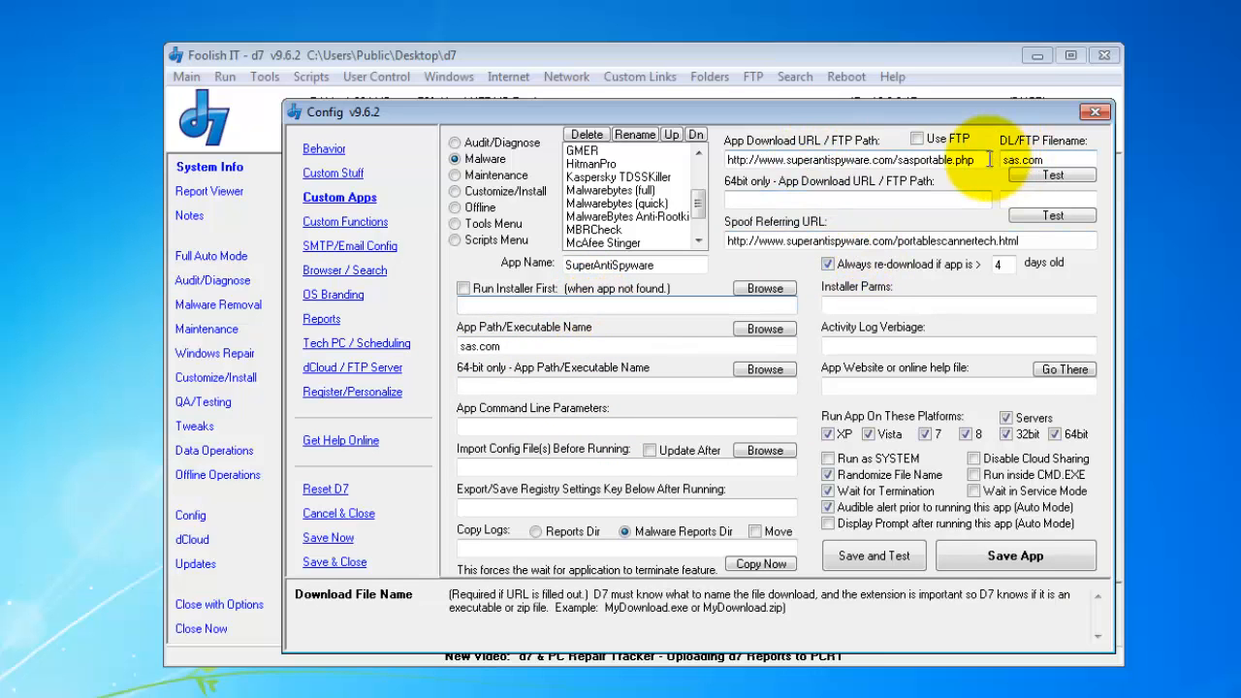
{"action": "left_click_drag", "start_coordinate": [977, 160], "coordinate": [752, 161]}
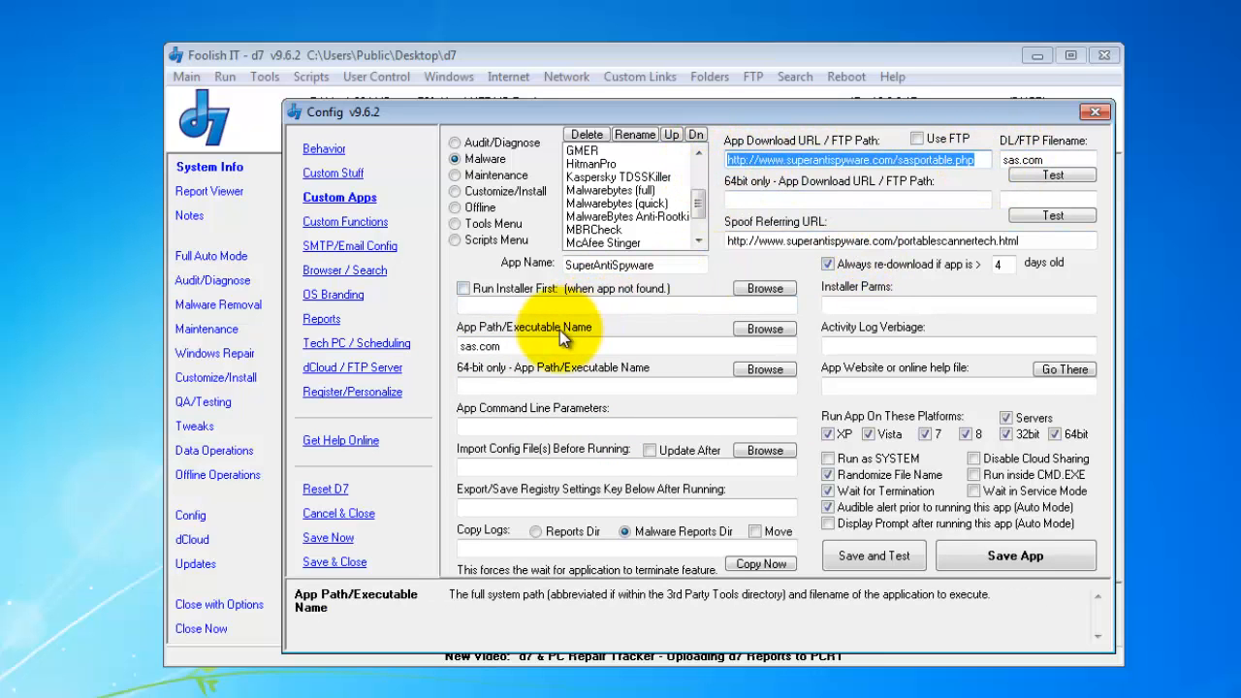
{"action": "left_click", "coordinate": [511, 346]}
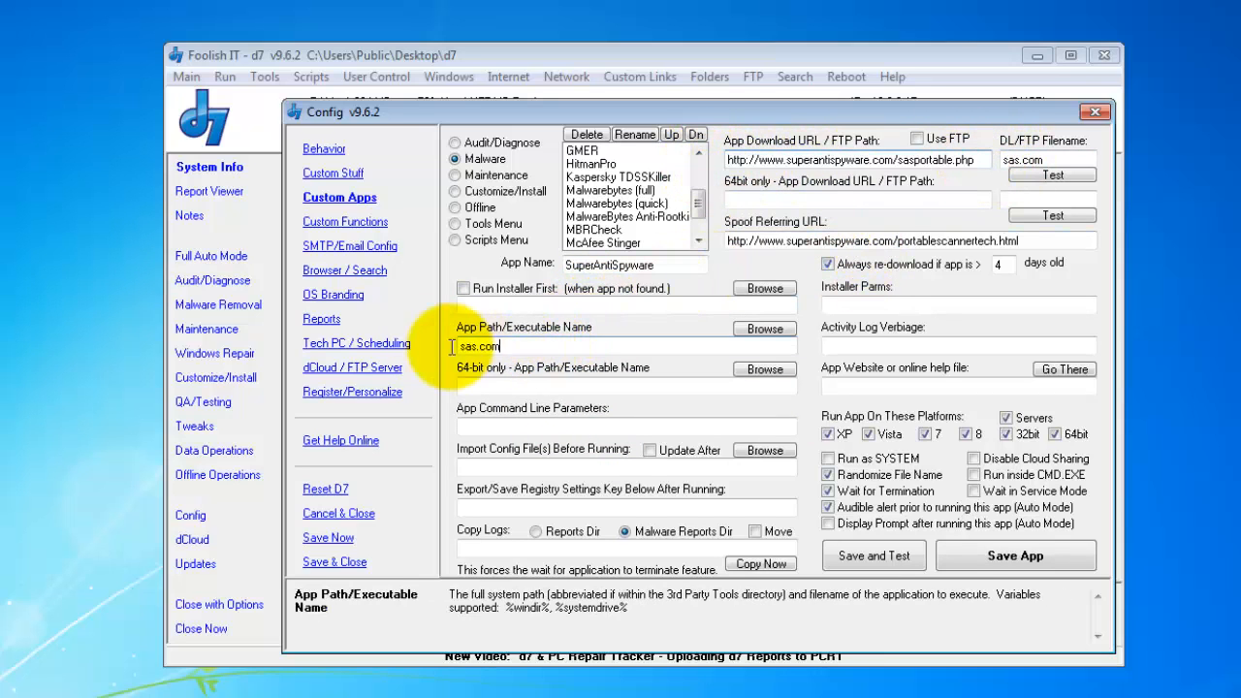
{"action": "left_click", "coordinate": [545, 306]}
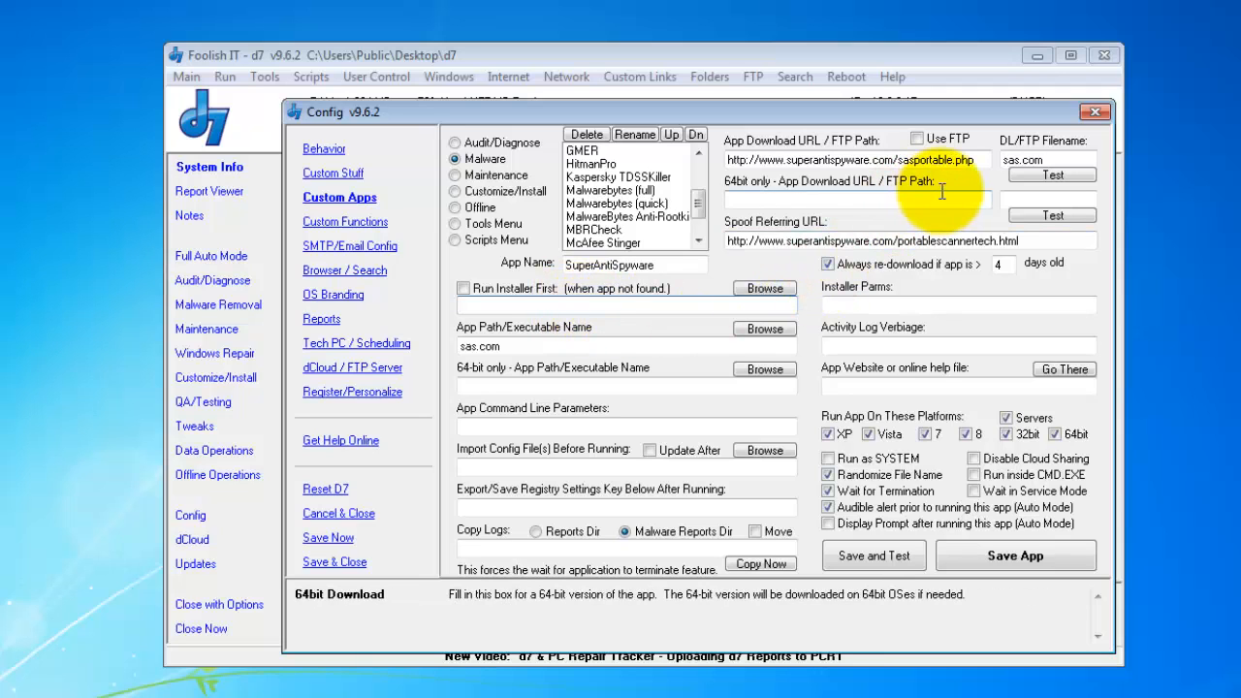
{"action": "double_click", "coordinate": [1022, 163]}
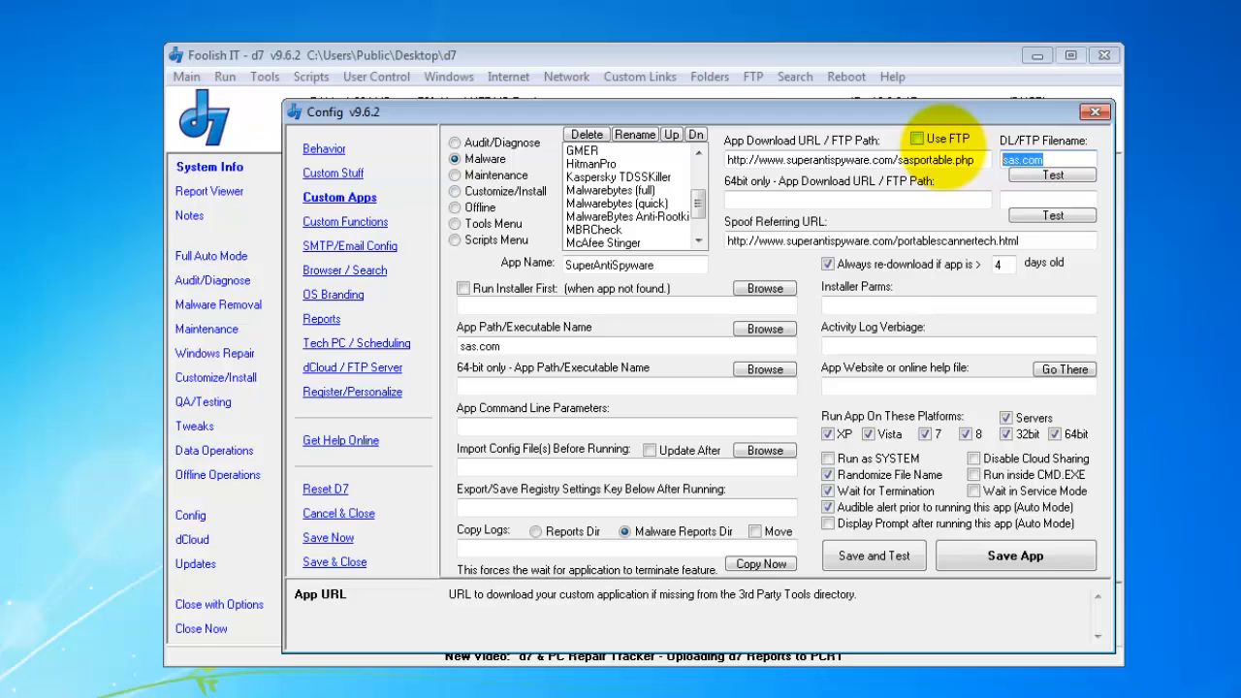
- Enter setup.exe with /silent parameters under Run Installer First for SuperAntiSpyware
{"action": "type", "text": "setup.exe"}
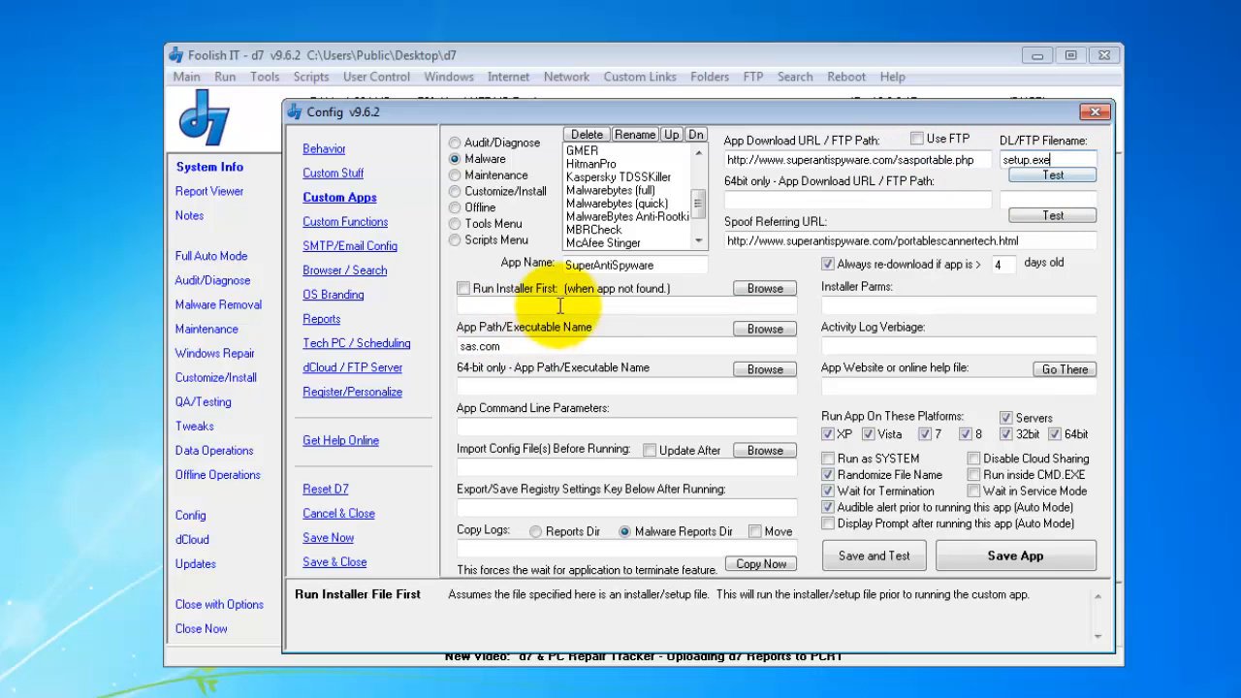
{"action": "left_click_drag", "start_coordinate": [509, 346], "coordinate": [437, 357]}
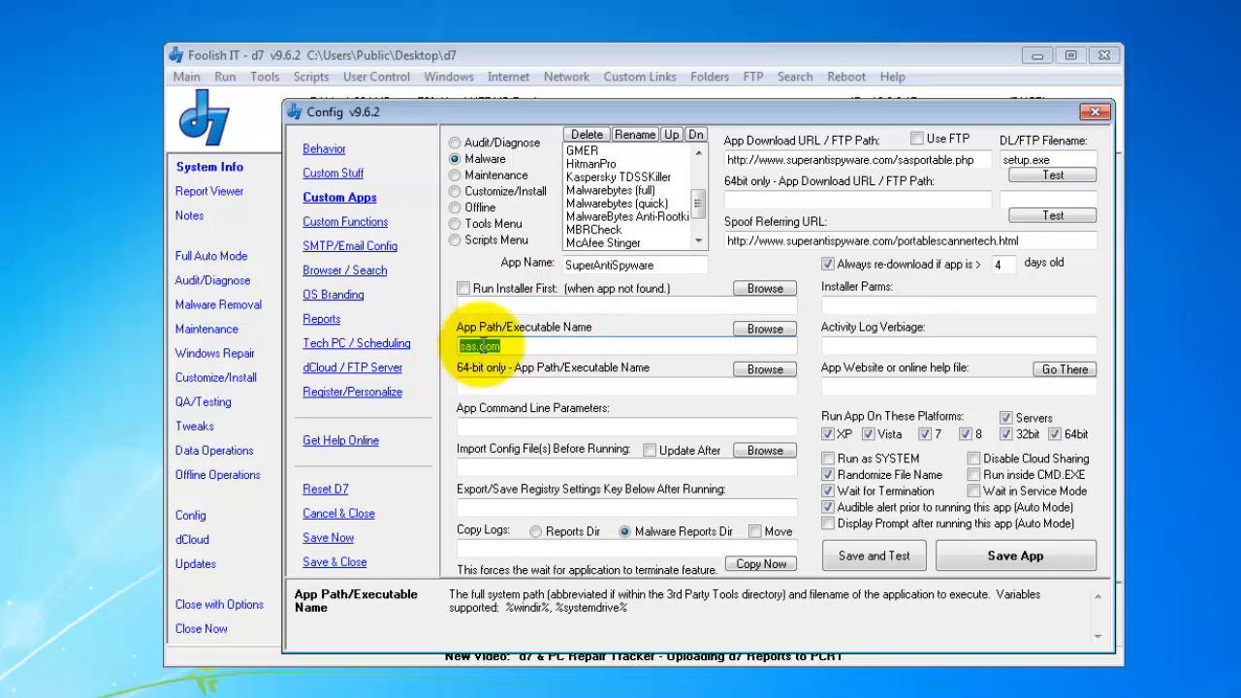
{"action": "left_click", "coordinate": [521, 346]}
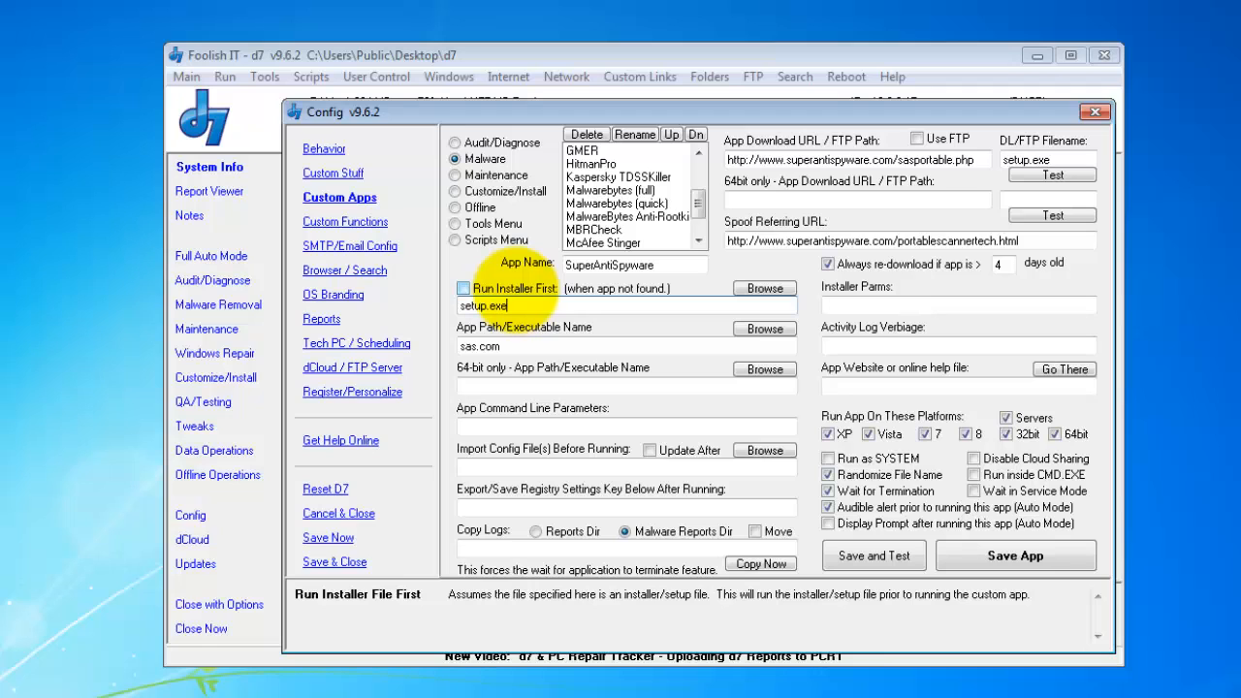
{"action": "left_click", "coordinate": [516, 289]}
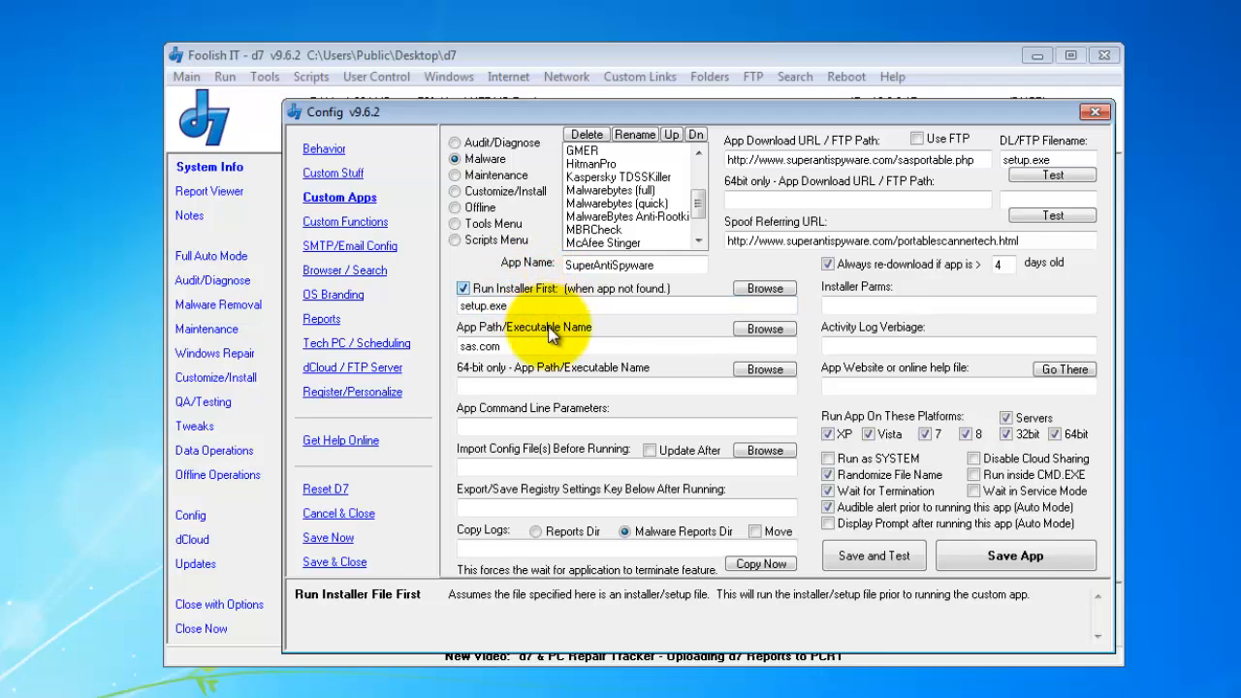
{"action": "left_click", "coordinate": [642, 304]}
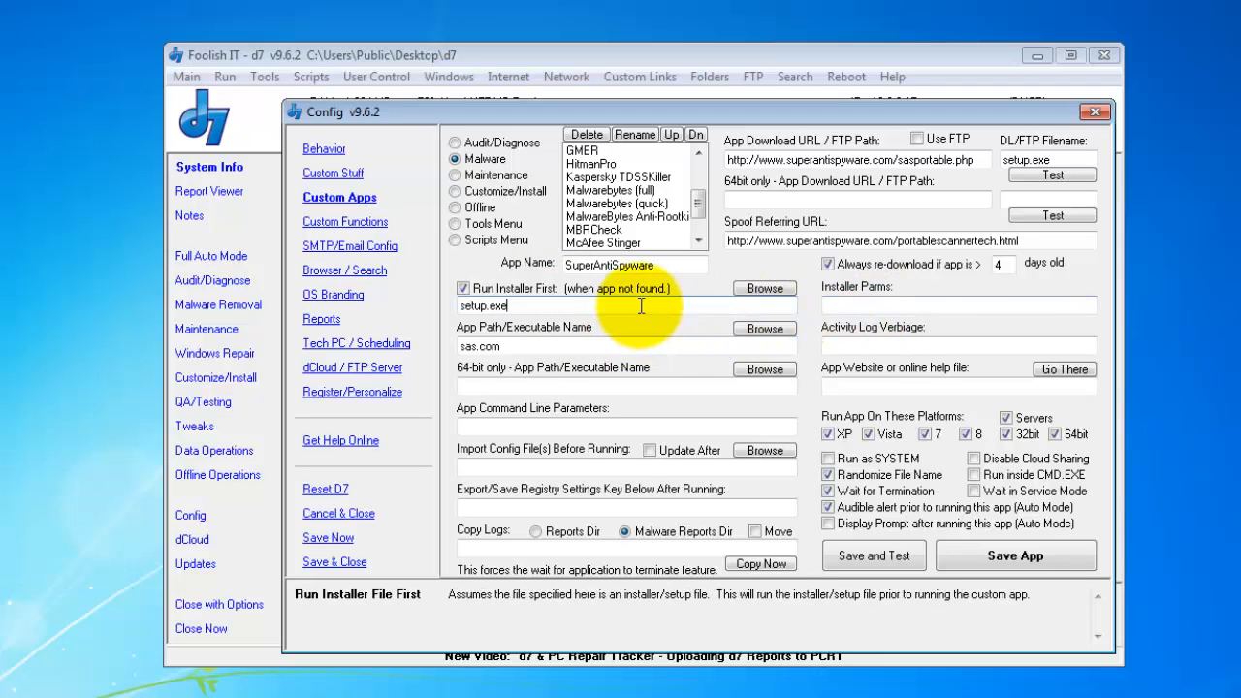
{"action": "left_click", "coordinate": [827, 304]}
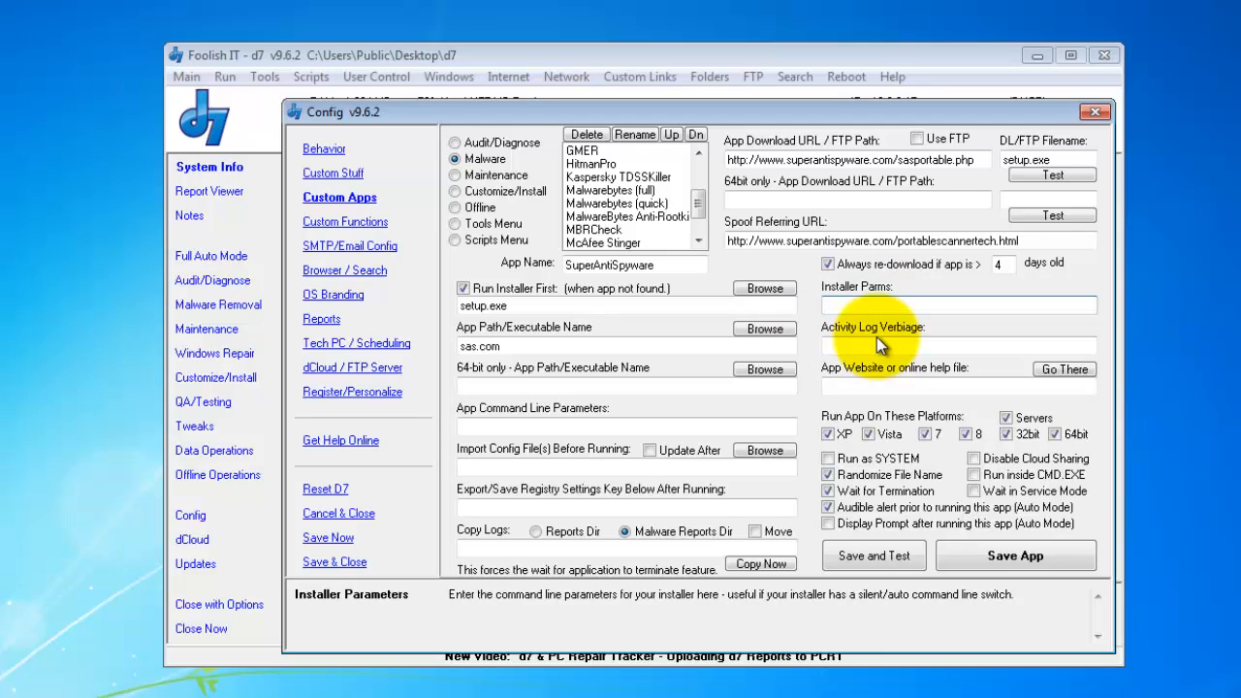
{"action": "type", "text": "/silent"}
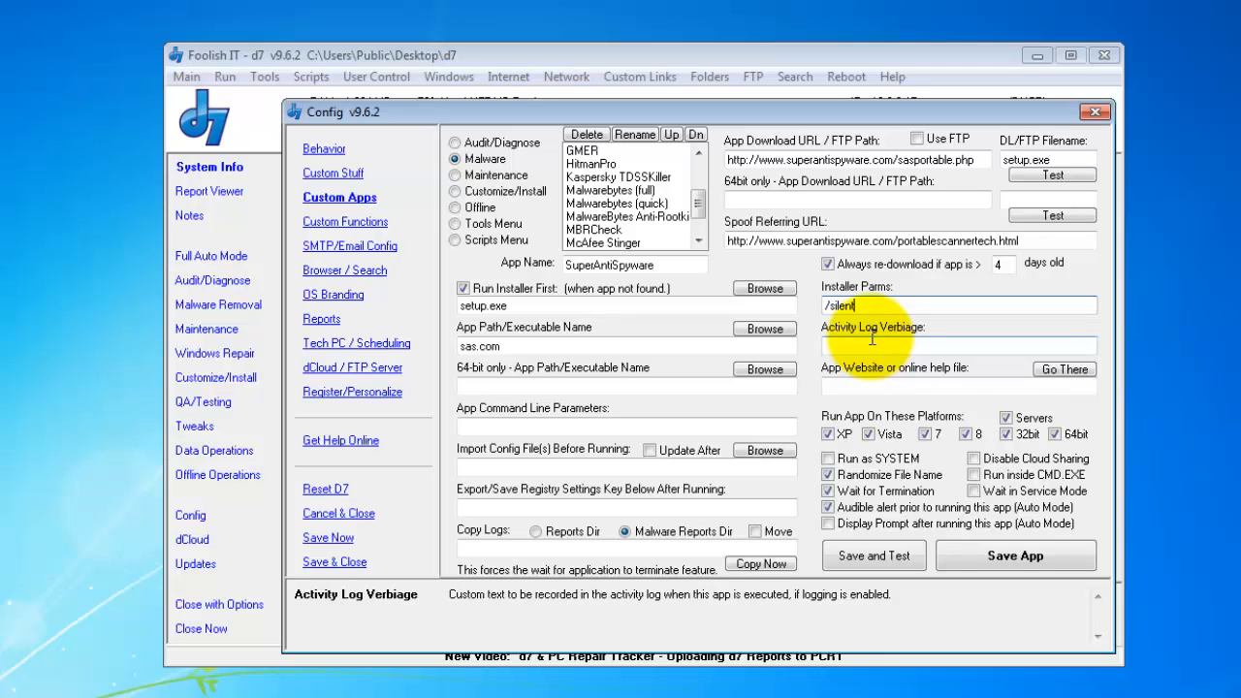
- Clear setup.exe, untick Run Installer First, and delete the /silent installer parameter
{"action": "left_click_drag", "start_coordinate": [566, 347], "coordinate": [359, 333]}
{"action": "left_click_drag", "start_coordinate": [514, 306], "coordinate": [350, 310]}
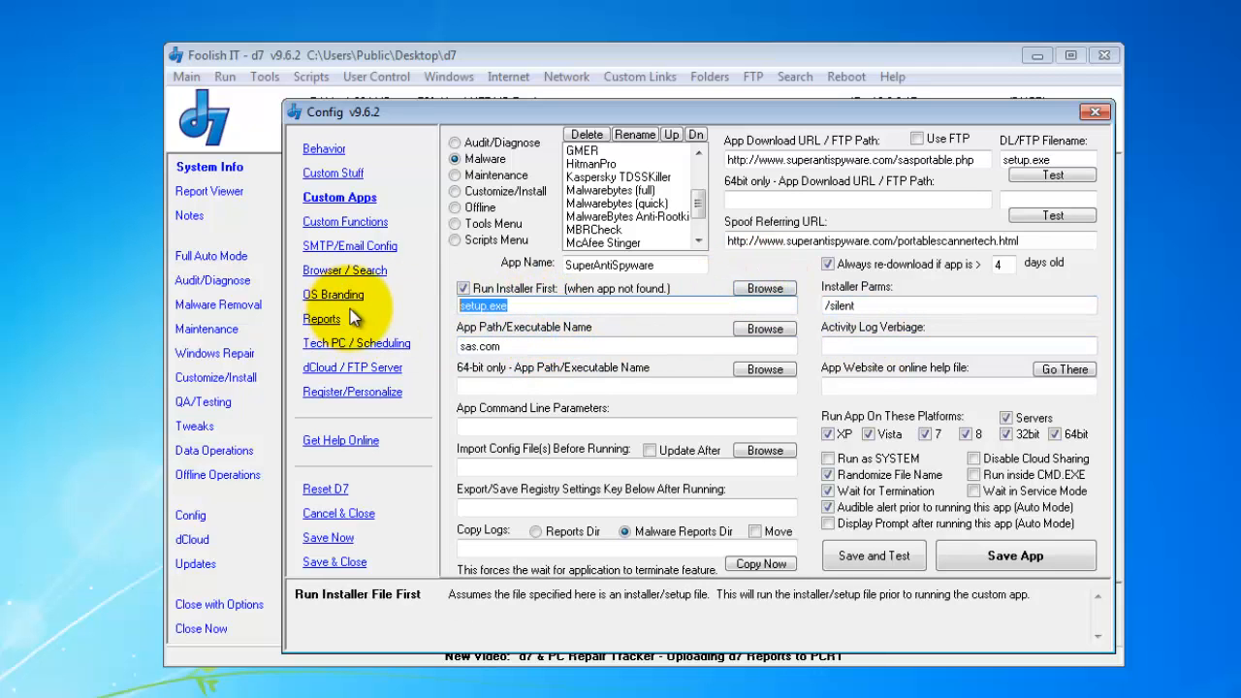
{"action": "key", "text": "Delete"}
{"action": "left_click", "coordinate": [507, 291]}
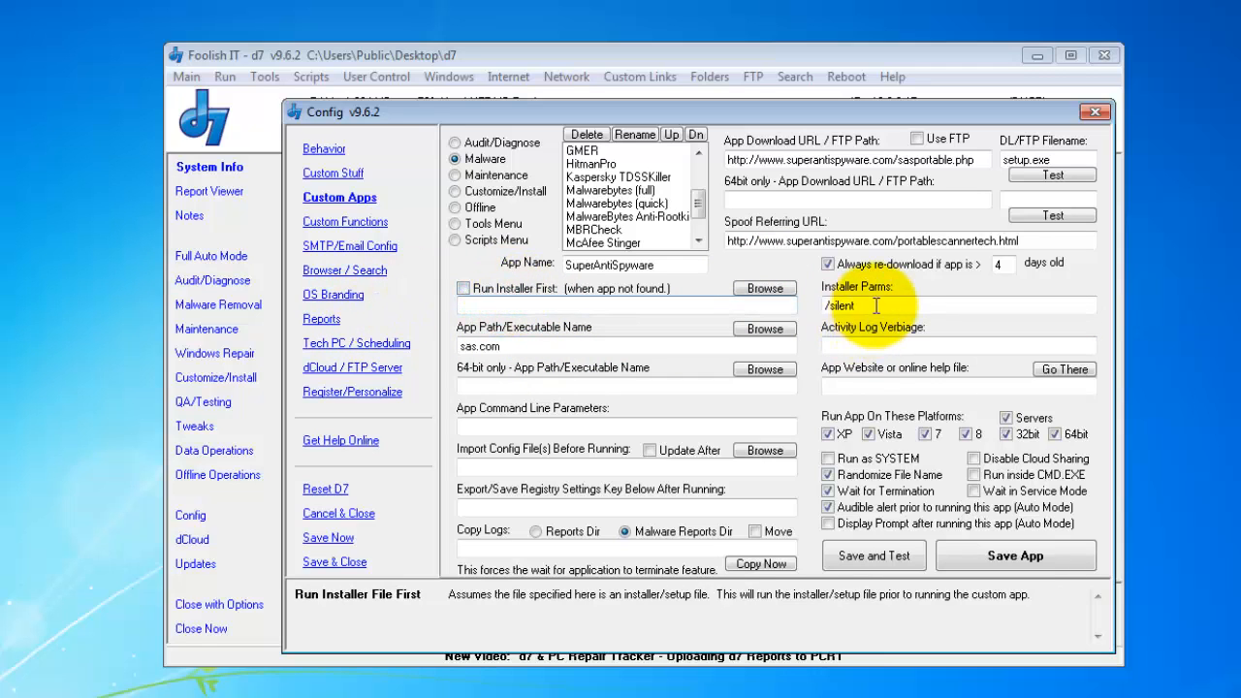
{"action": "left_click_drag", "start_coordinate": [876, 305], "coordinate": [725, 304]}
{"action": "key", "text": "Delete"}
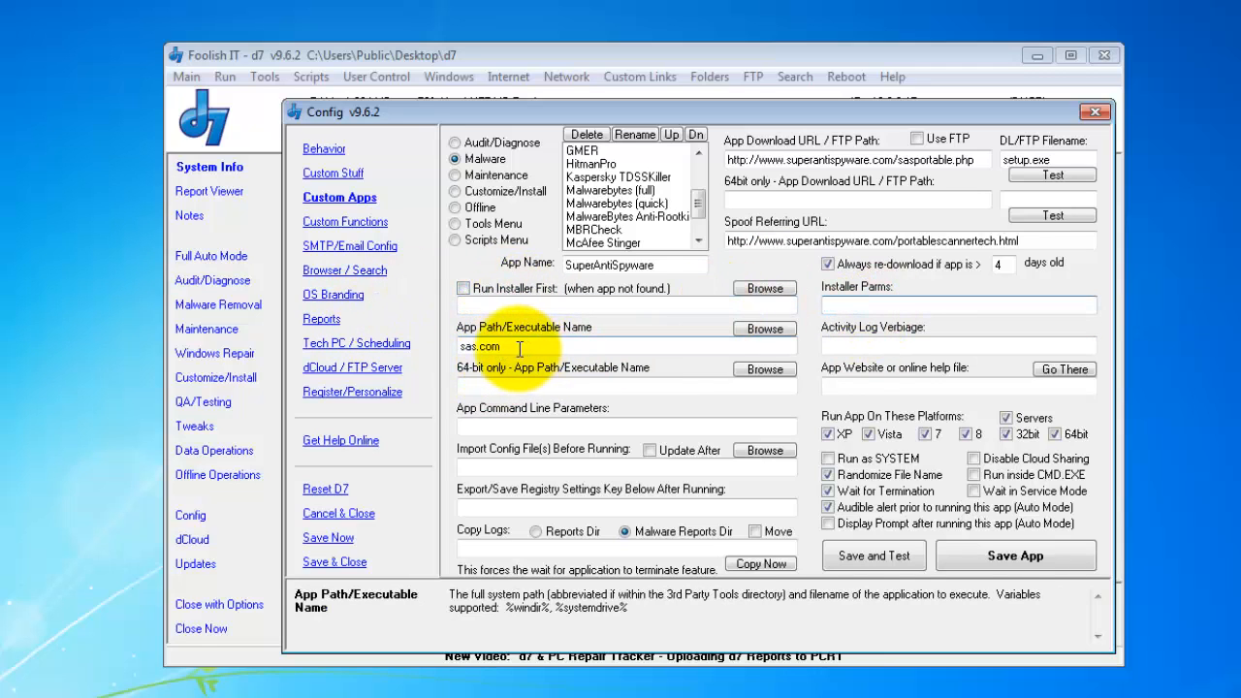
{"action": "double_click", "coordinate": [516, 349]}
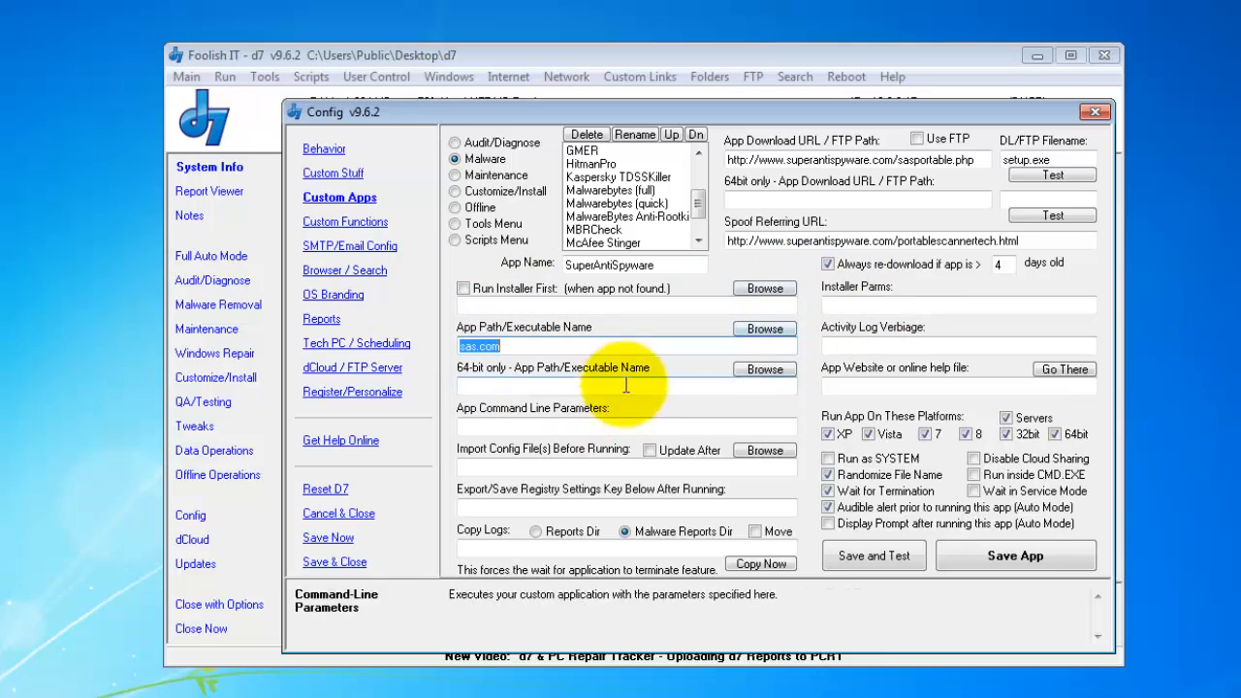
- Replace the download filename setup.exe with sas.com, then load the GMER entry
{"action": "left_click_drag", "start_coordinate": [1072, 162], "coordinate": [855, 162]}
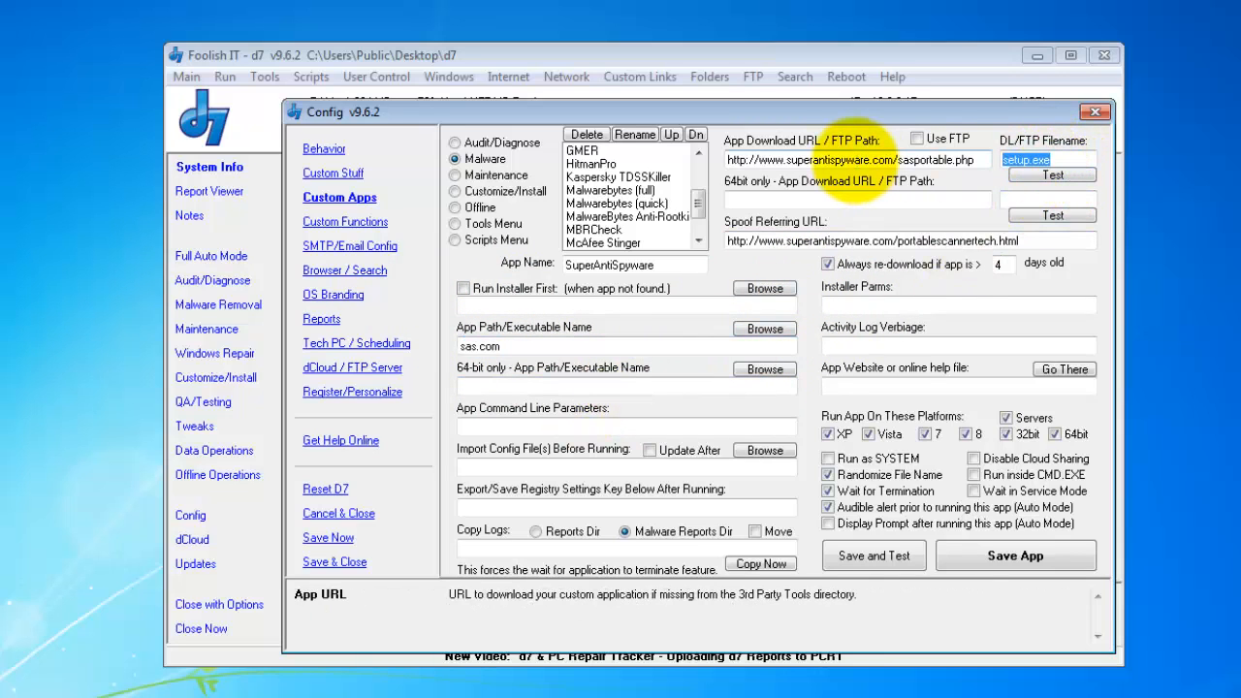
{"action": "type", "text": "sas.com"}
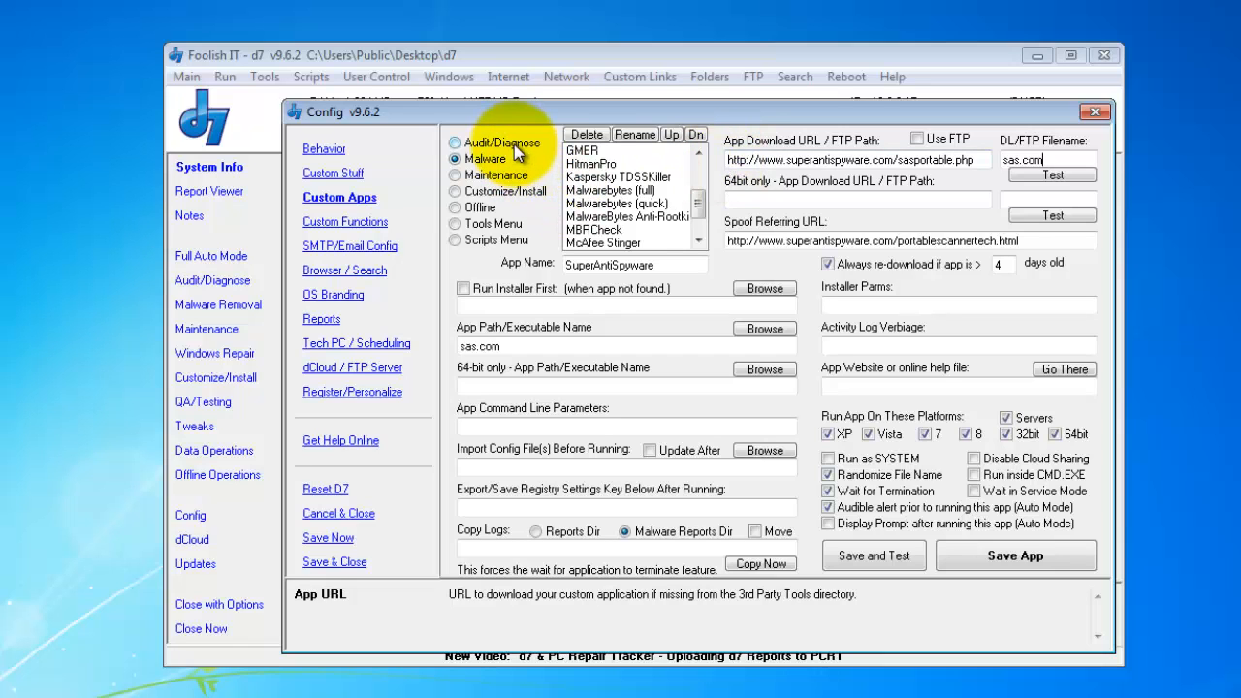
{"action": "left_click", "coordinate": [587, 151]}
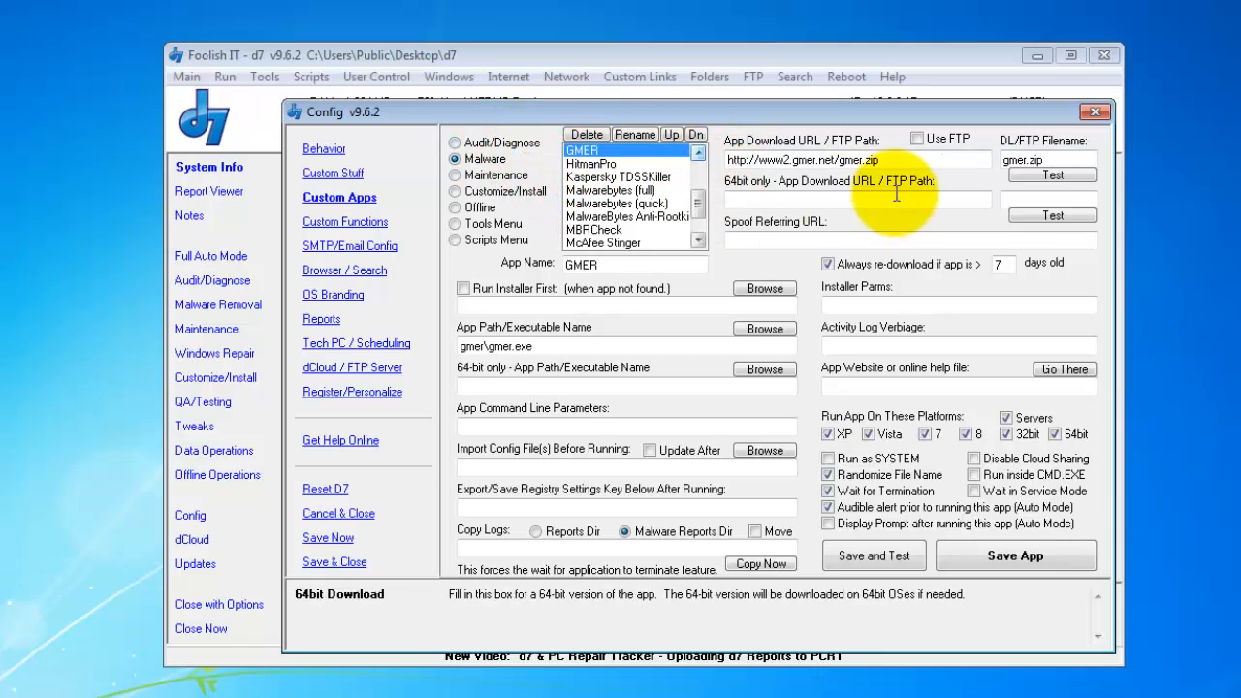
{"action": "left_click", "coordinate": [589, 345]}
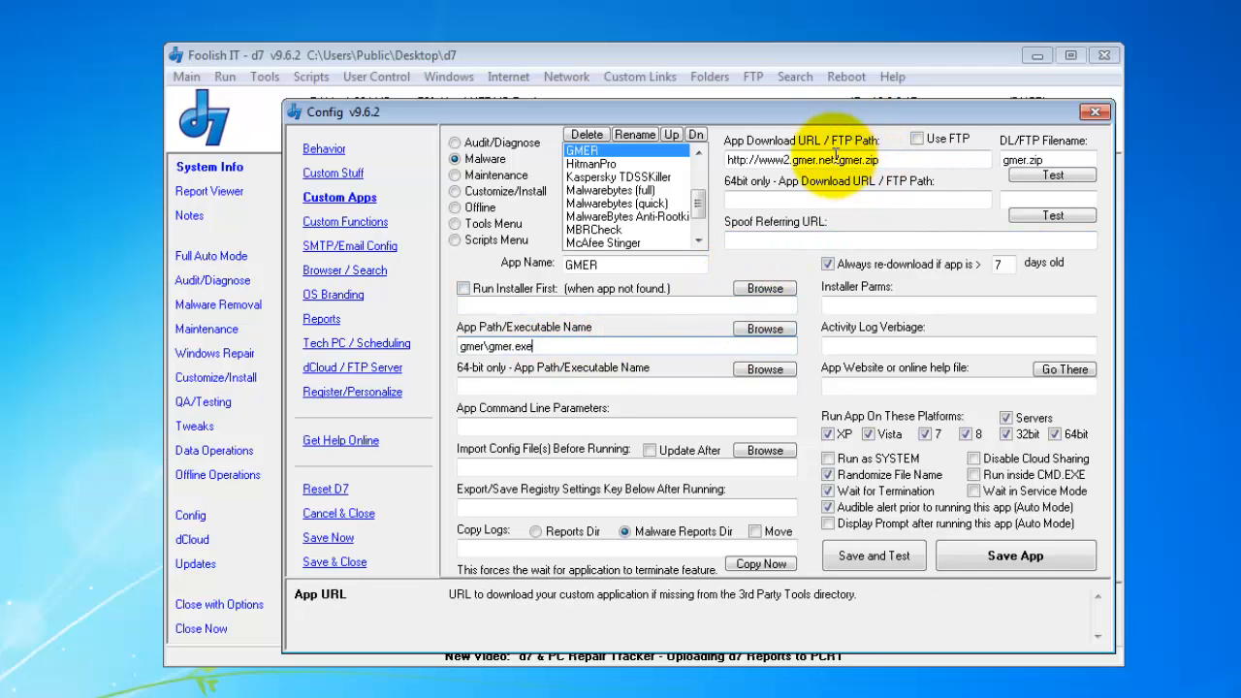
{"action": "left_click_drag", "start_coordinate": [541, 345], "coordinate": [430, 357]}
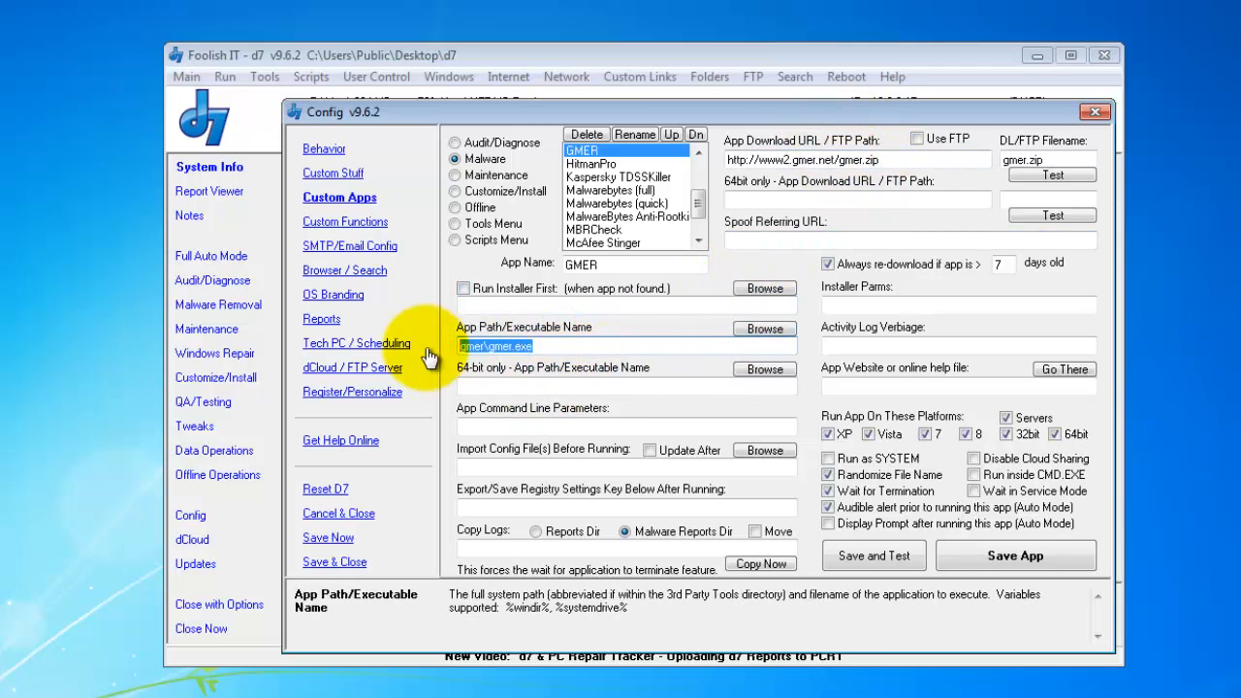
{"action": "left_click", "coordinate": [541, 345]}
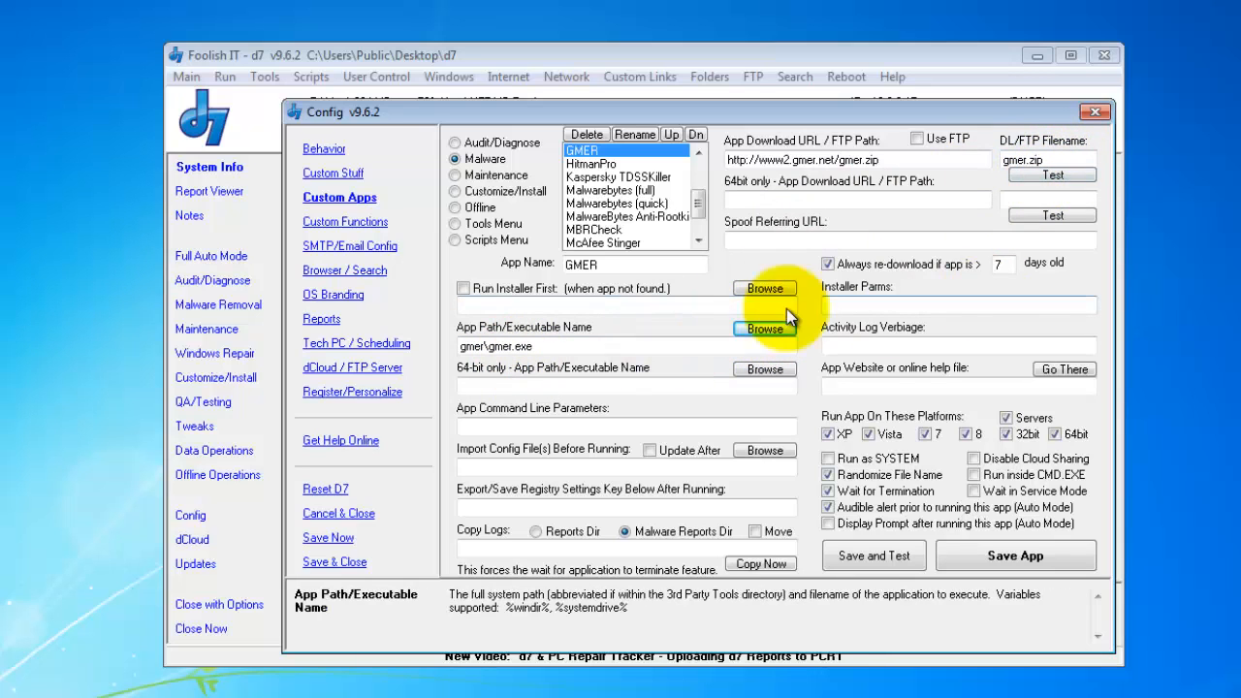
- Test GMER's gmer.zip download and extraction, dismiss the success message, and review the filename fields
{"action": "left_click", "coordinate": [1052, 174]}
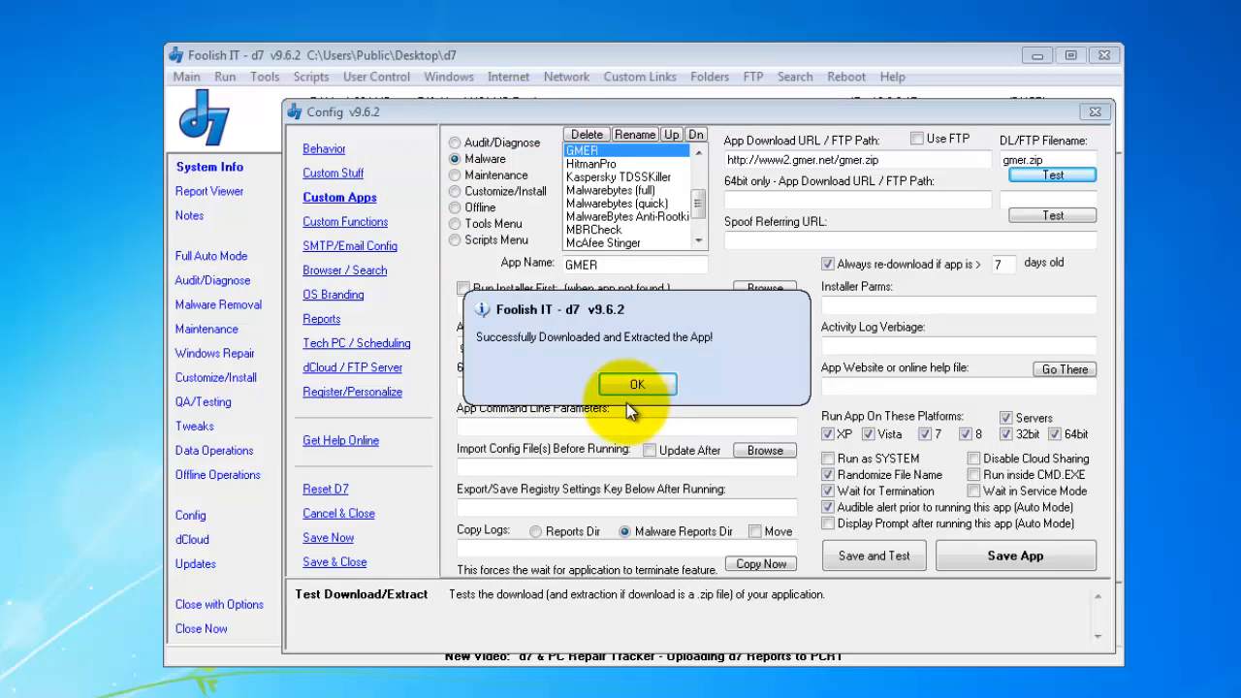
{"action": "left_click", "coordinate": [658, 382]}
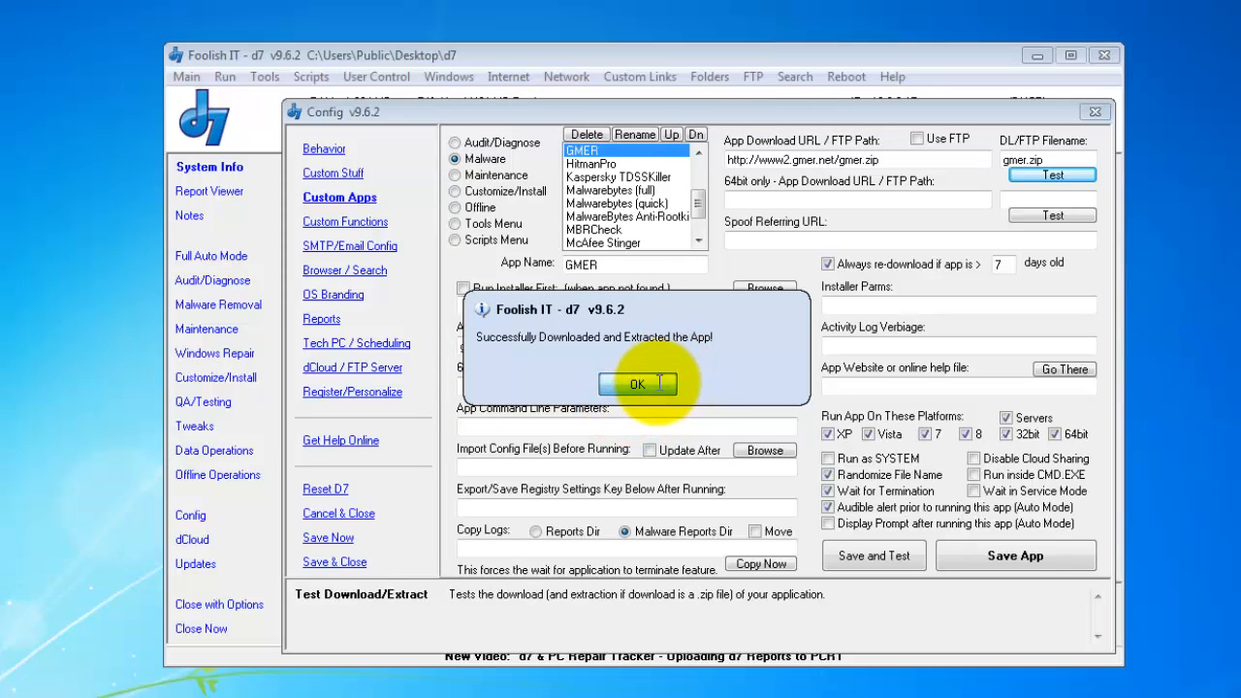
{"action": "left_click_drag", "start_coordinate": [1062, 160], "coordinate": [876, 147]}
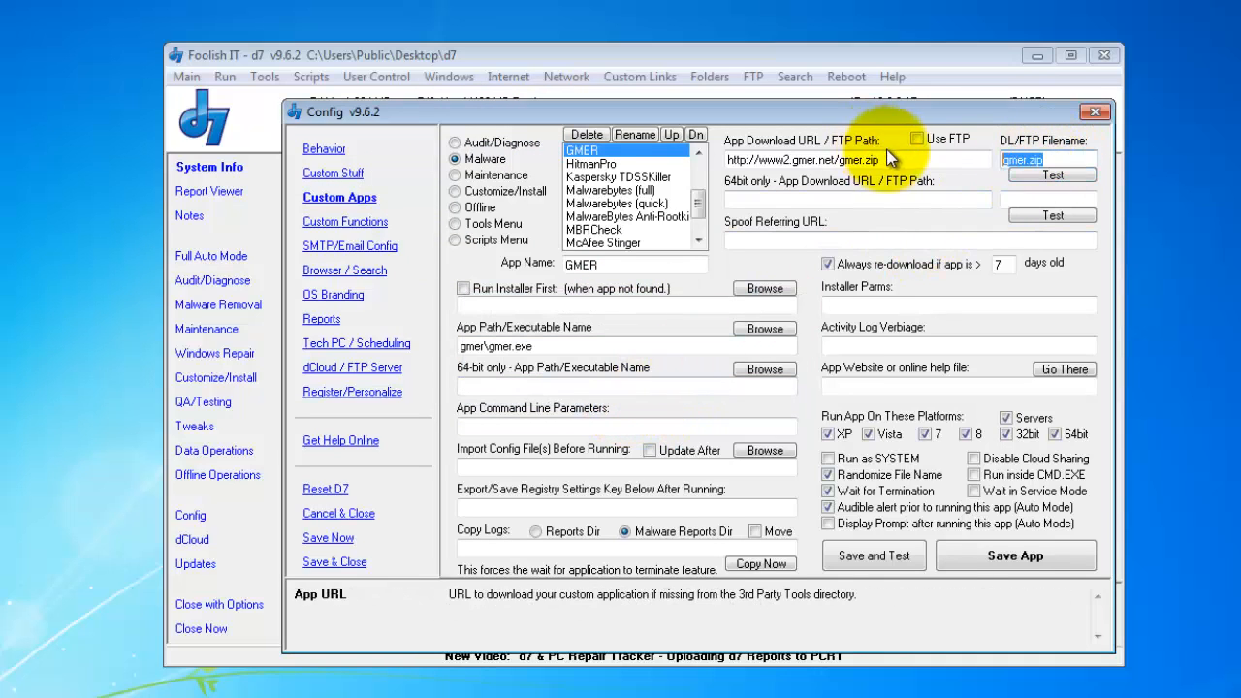
{"action": "left_click", "coordinate": [1045, 160]}
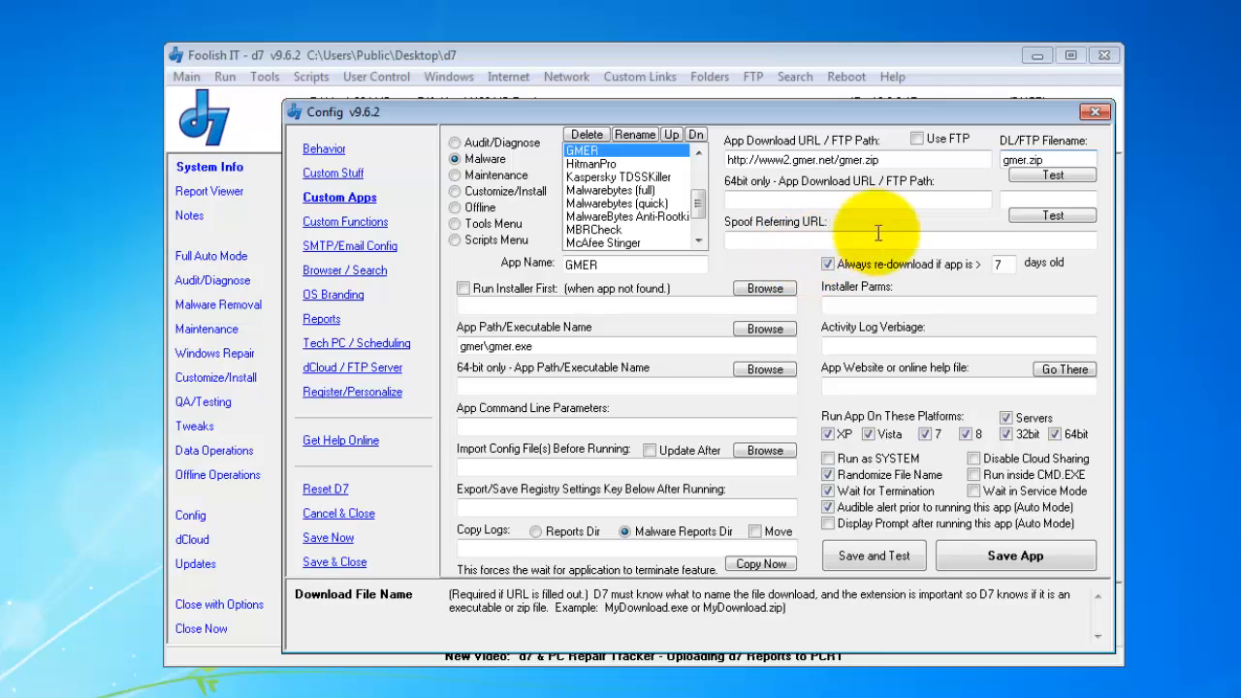
{"action": "left_click", "coordinate": [1018, 200]}
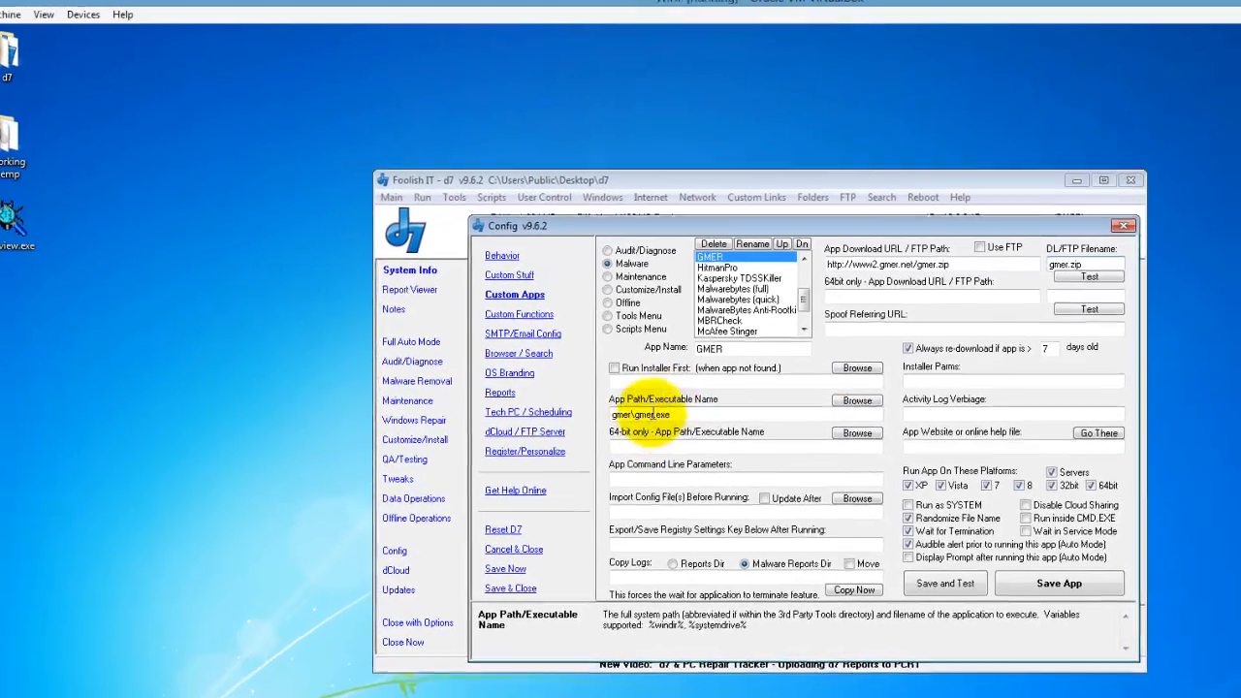
- Set GMER's App Path to gmer.exe from the 3rd Party Tools gmer folder
{"action": "left_click", "coordinate": [857, 400]}
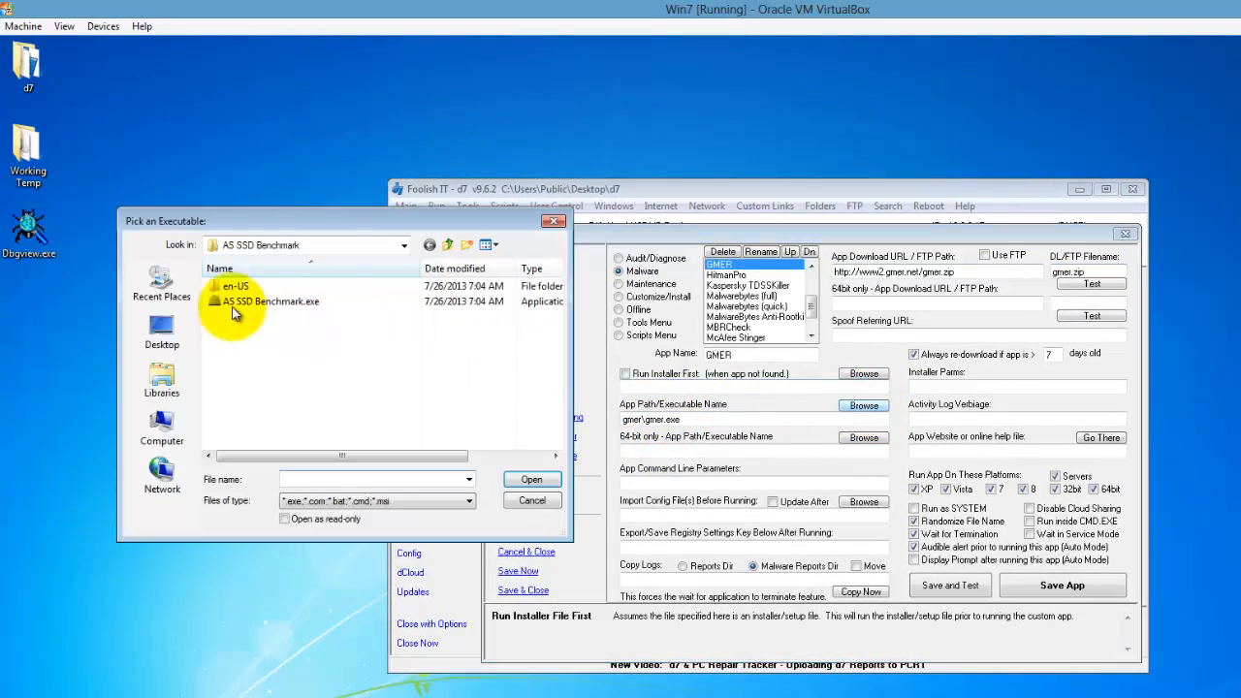
{"action": "left_click", "coordinate": [447, 244]}
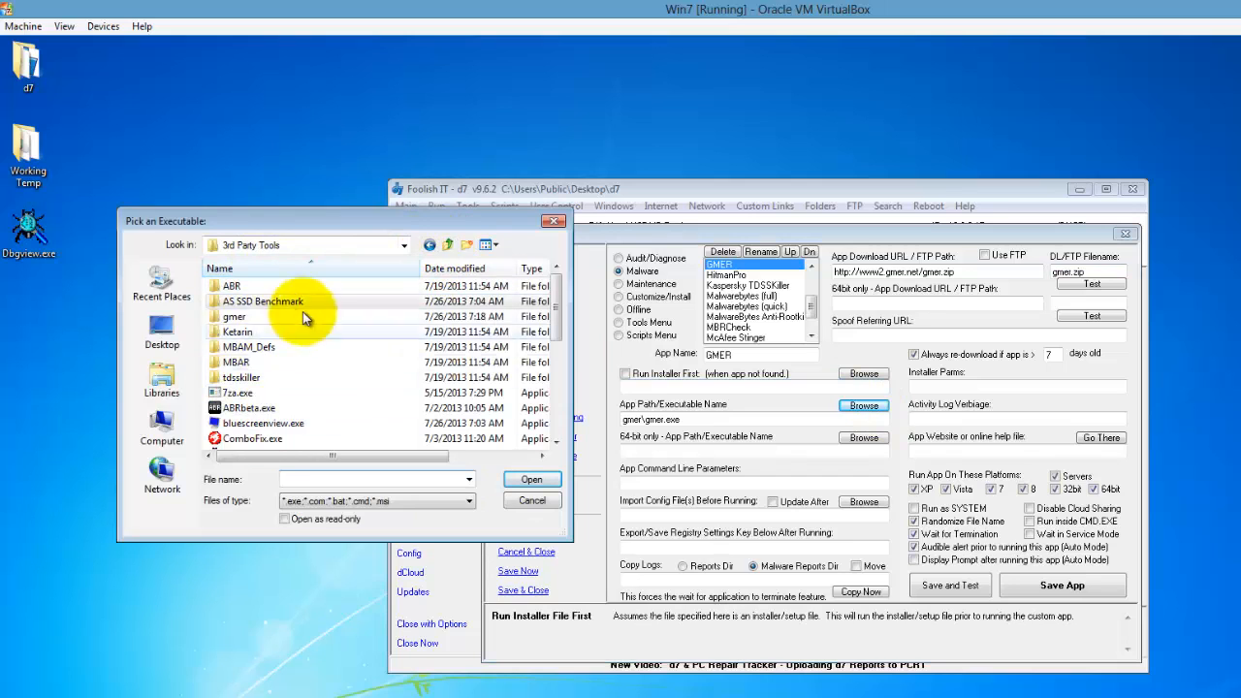
{"action": "left_click", "coordinate": [263, 317]}
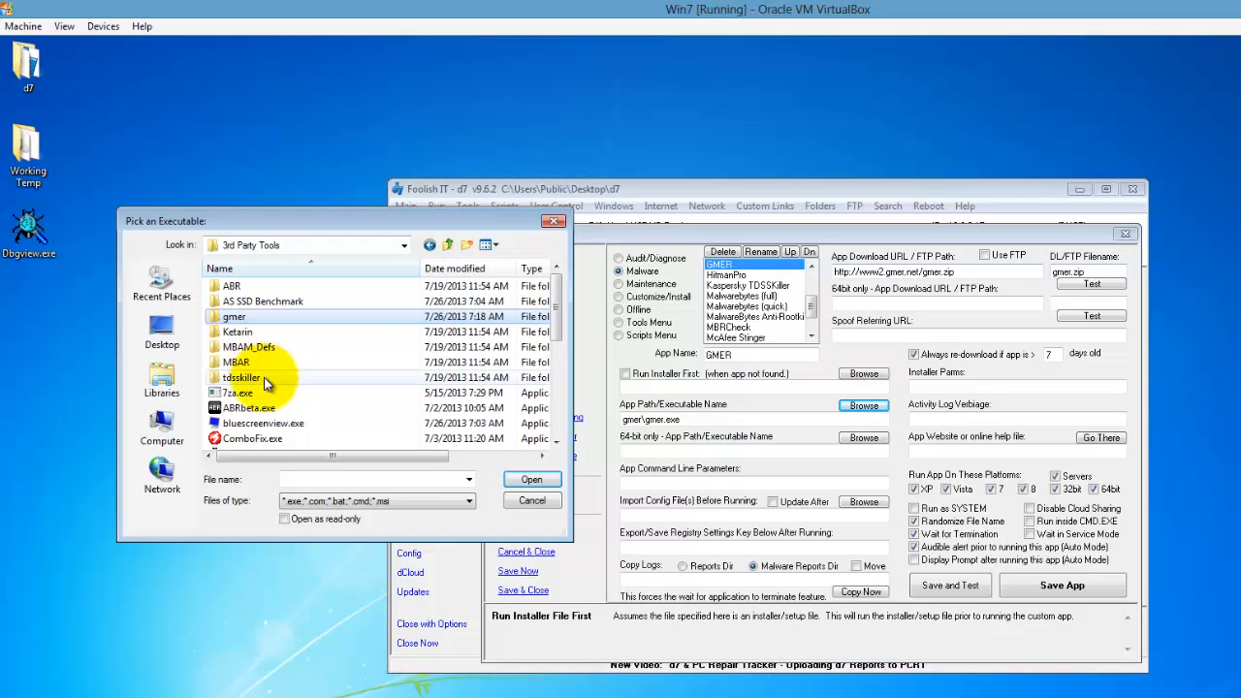
{"action": "scroll", "coordinate": [267, 381], "scroll_direction": "down", "scroll_amount": 3}
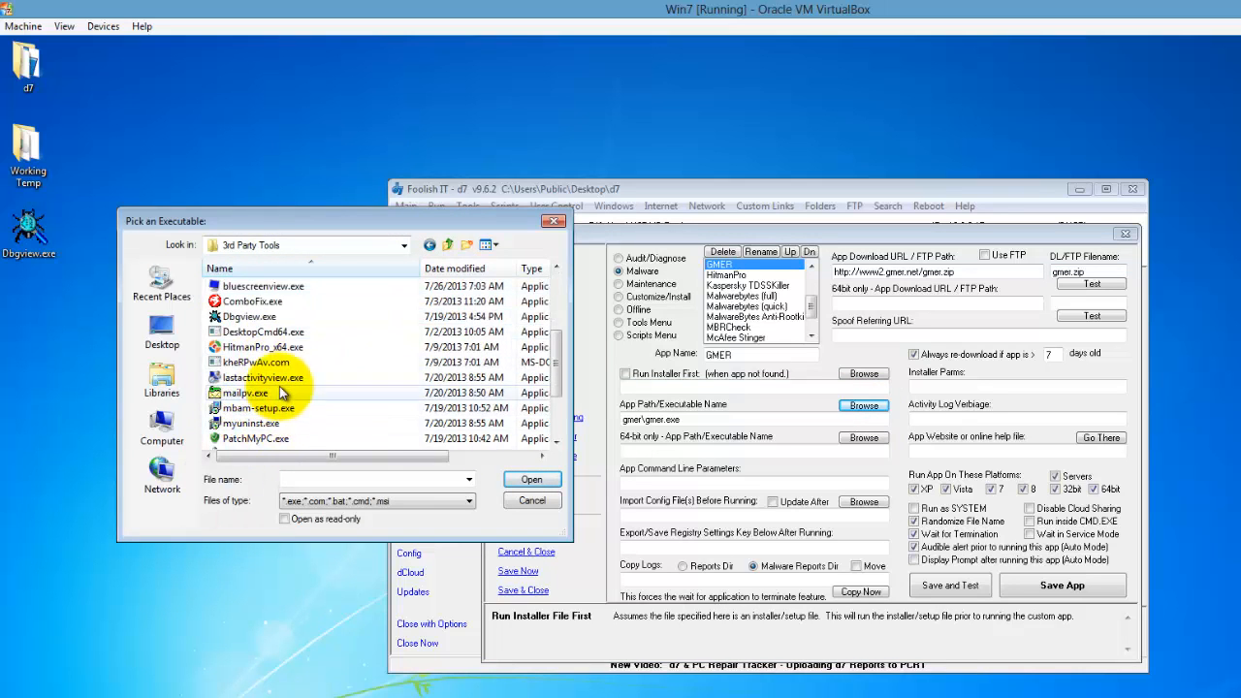
{"action": "left_click", "coordinate": [346, 377]}
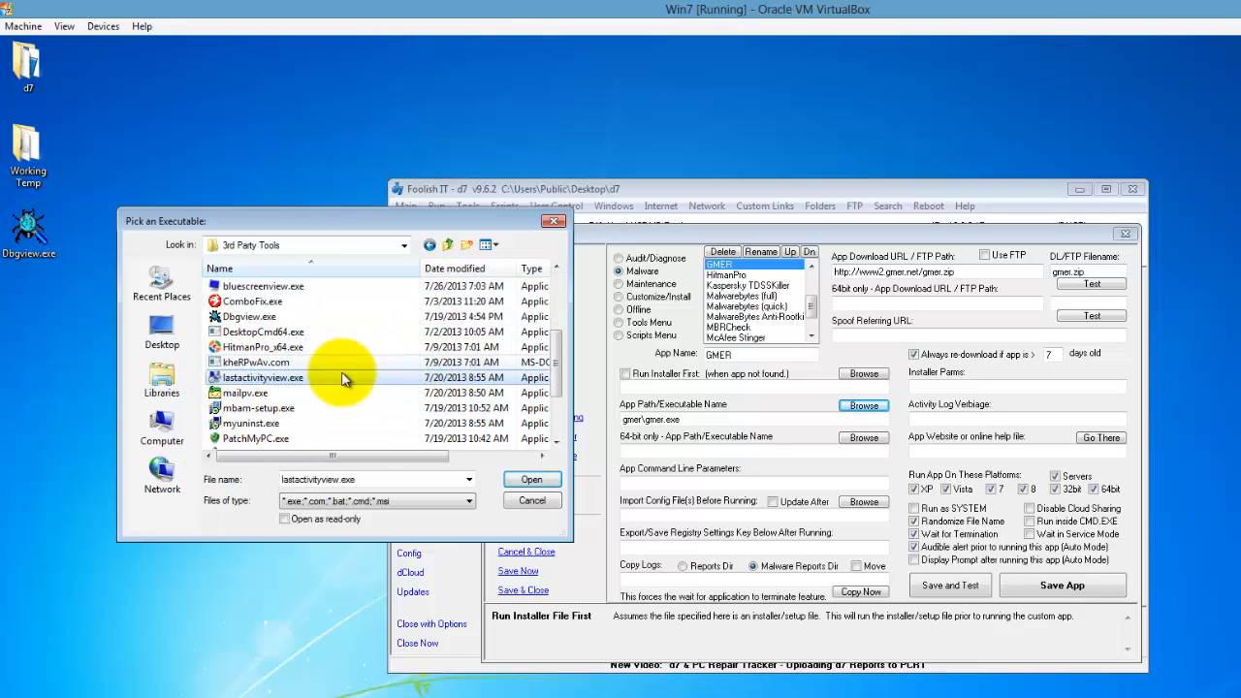
{"action": "scroll", "coordinate": [340, 373], "scroll_direction": "up", "scroll_amount": 2}
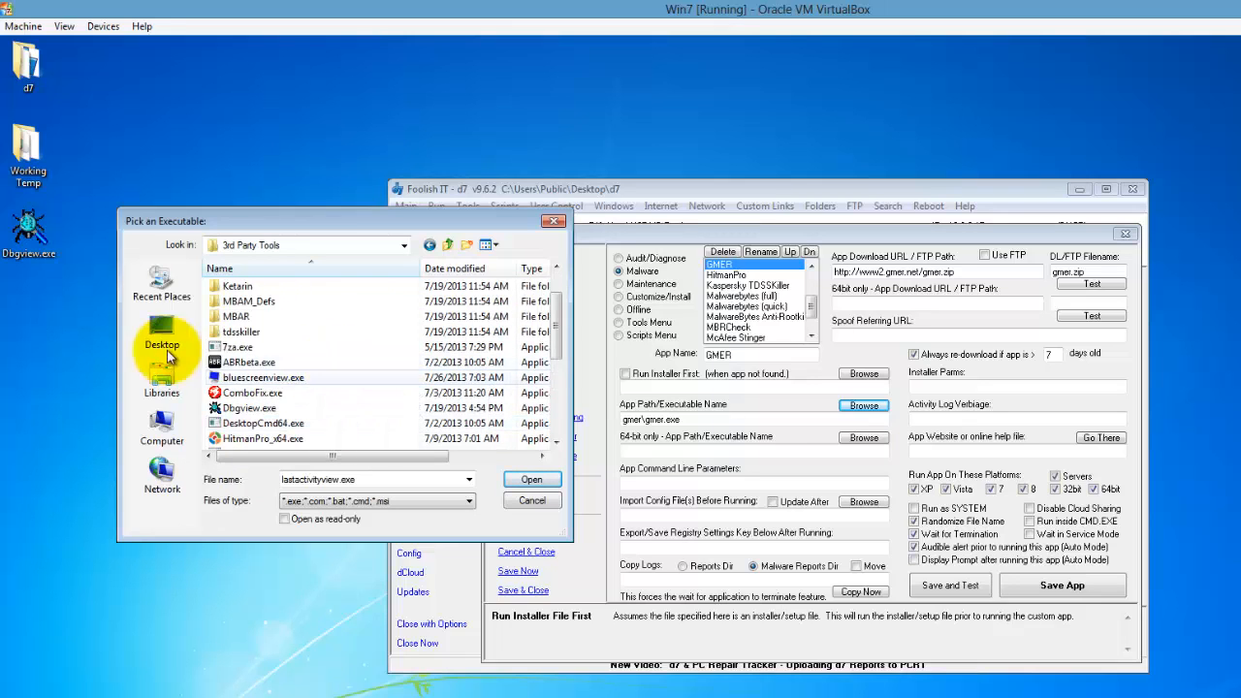
{"action": "scroll", "coordinate": [229, 296], "scroll_direction": "up", "scroll_amount": 1}
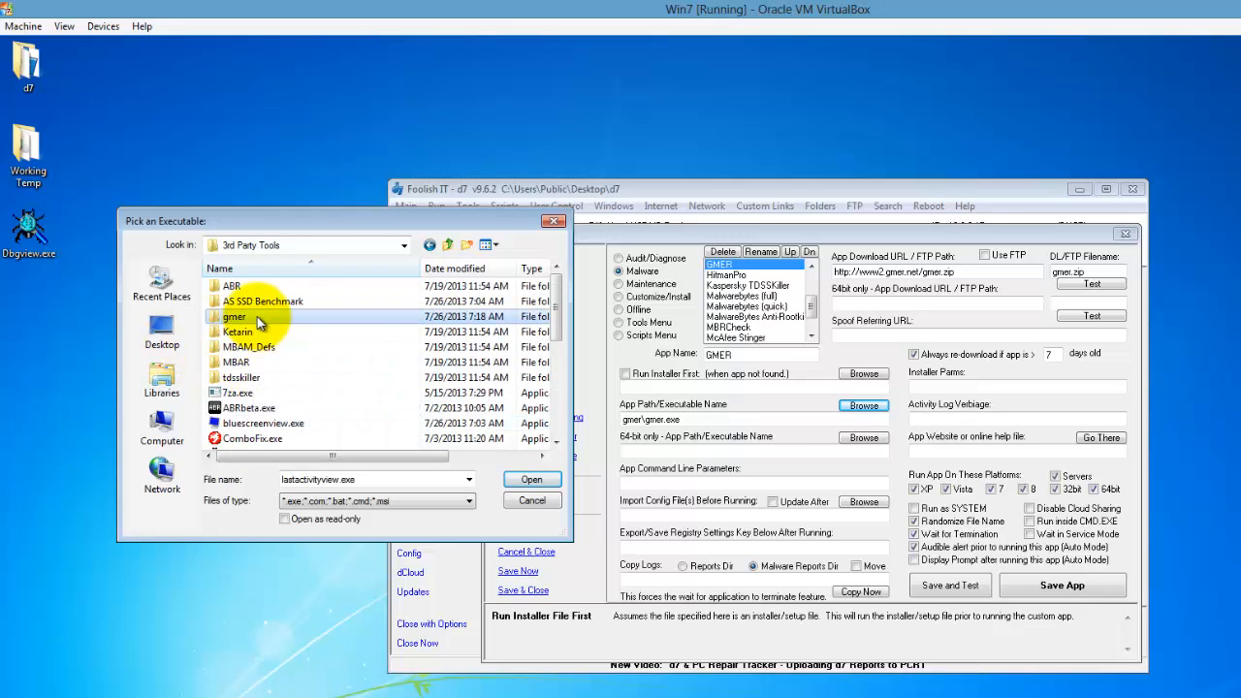
{"action": "double_click", "coordinate": [257, 320]}
{"action": "left_click", "coordinate": [271, 287]}
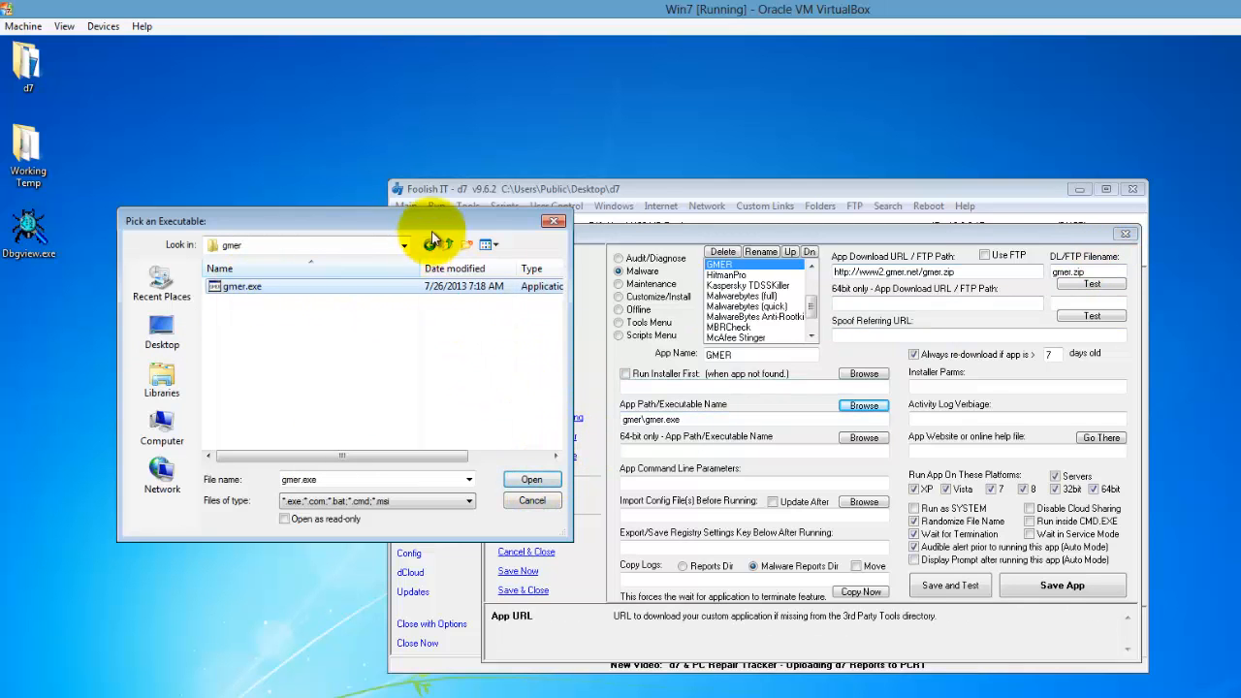
{"action": "left_click_drag", "start_coordinate": [433, 238], "coordinate": [689, 259]}
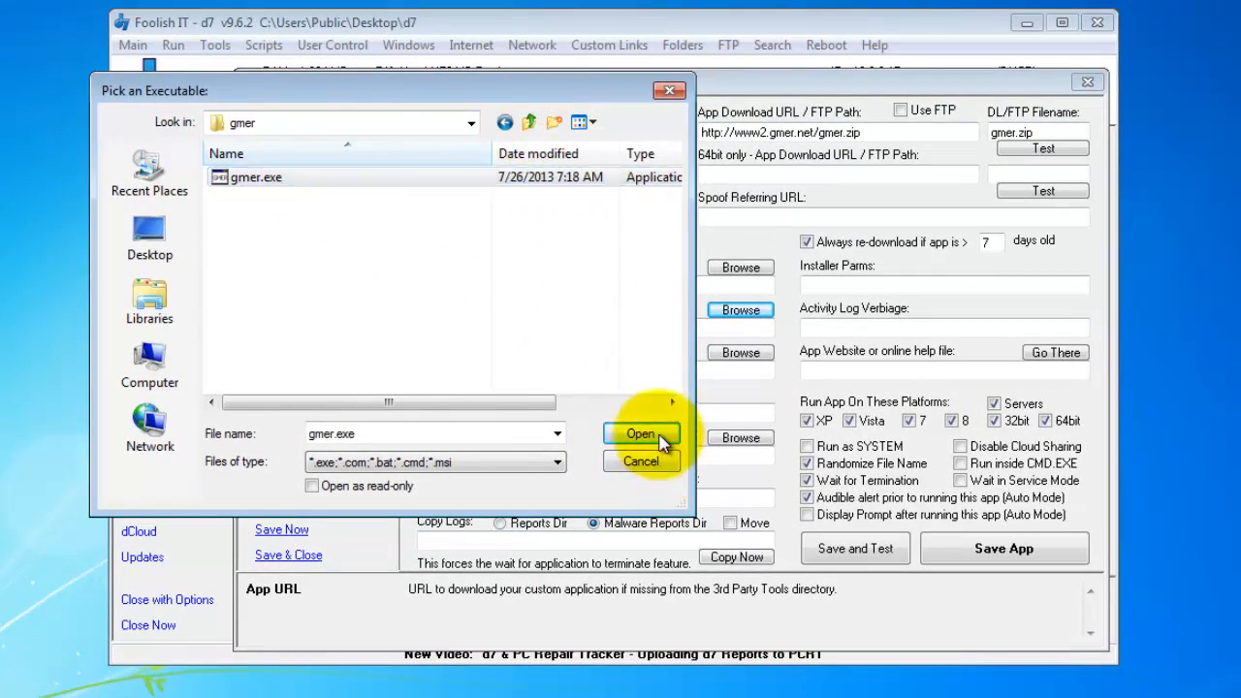
{"action": "left_click", "coordinate": [640, 434]}
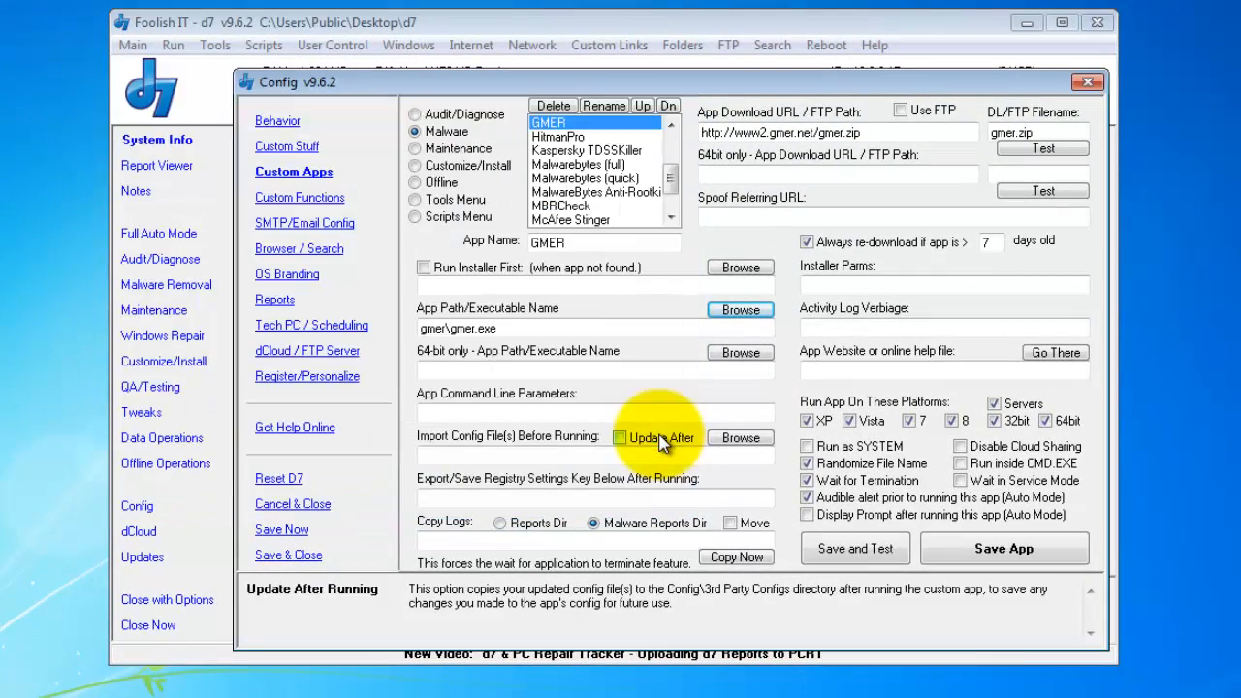
{"action": "left_click", "coordinate": [533, 329]}
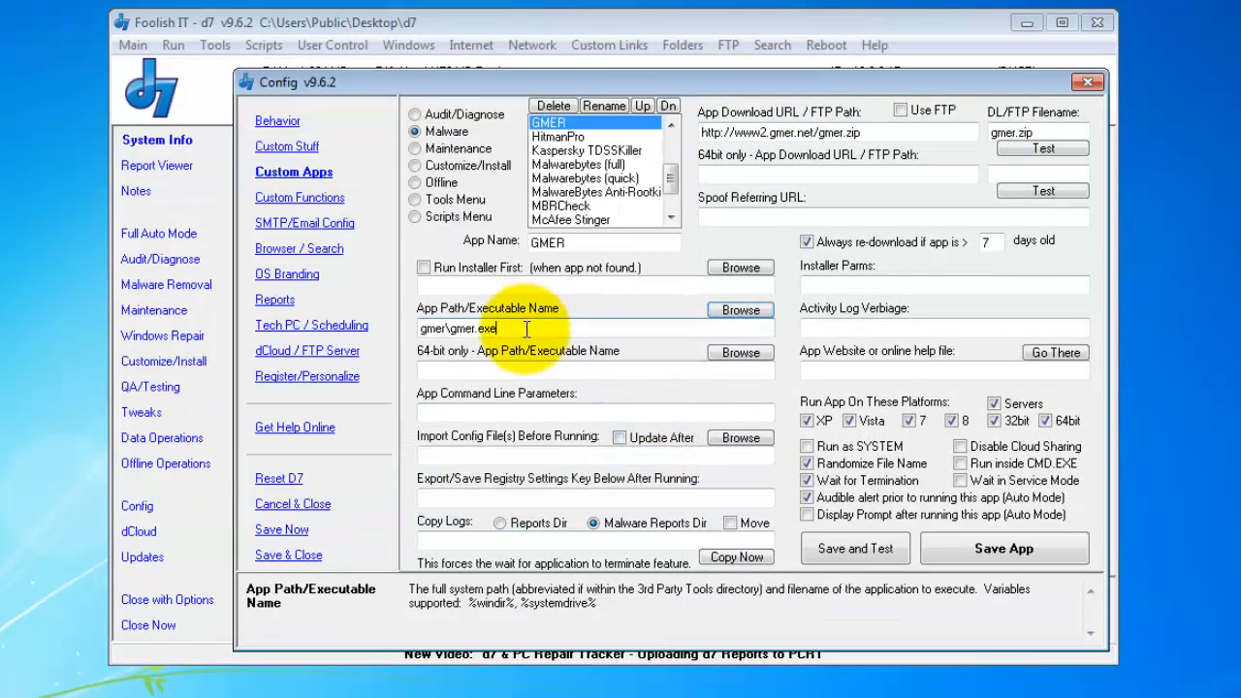
{"action": "double_click", "coordinate": [477, 328]}
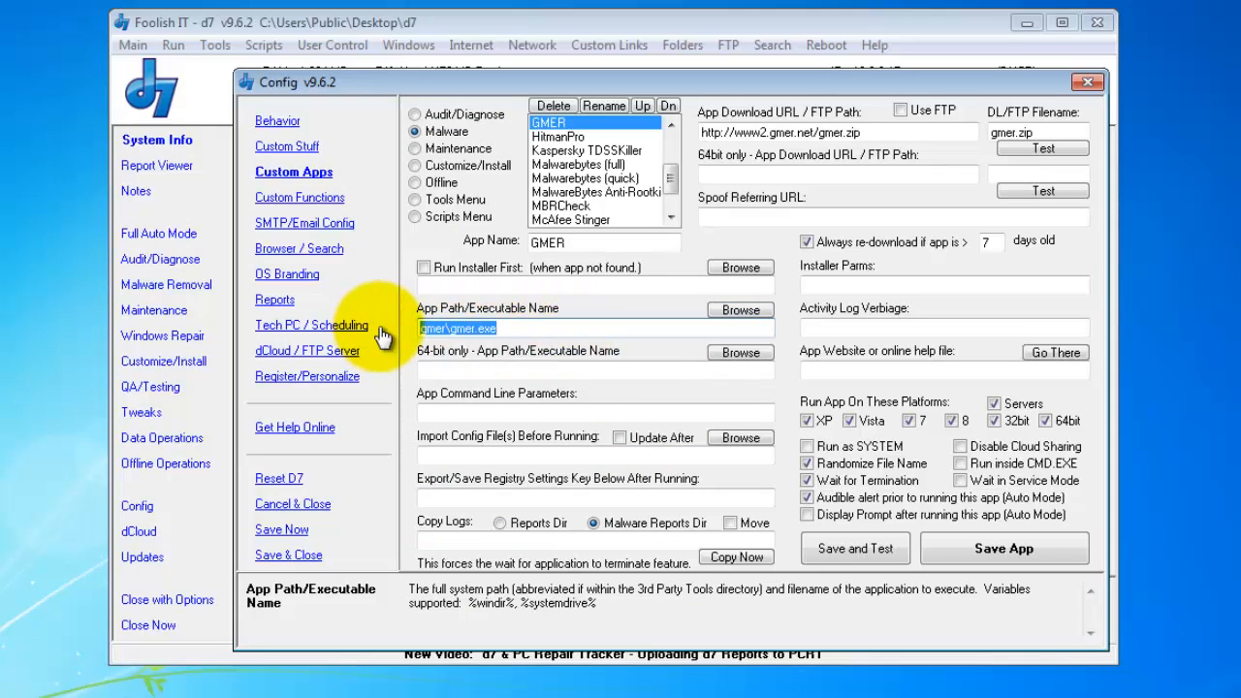
{"action": "left_click", "coordinate": [566, 329]}
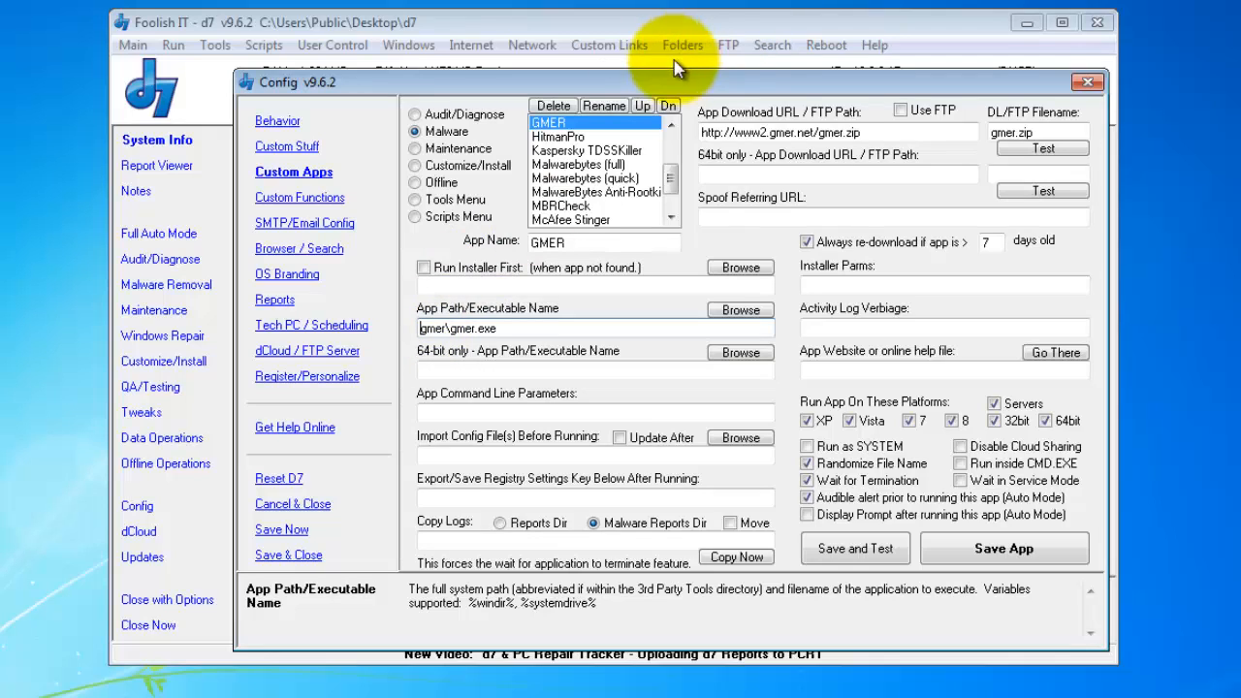
{"action": "mouse_move", "coordinate": [521, 367]}
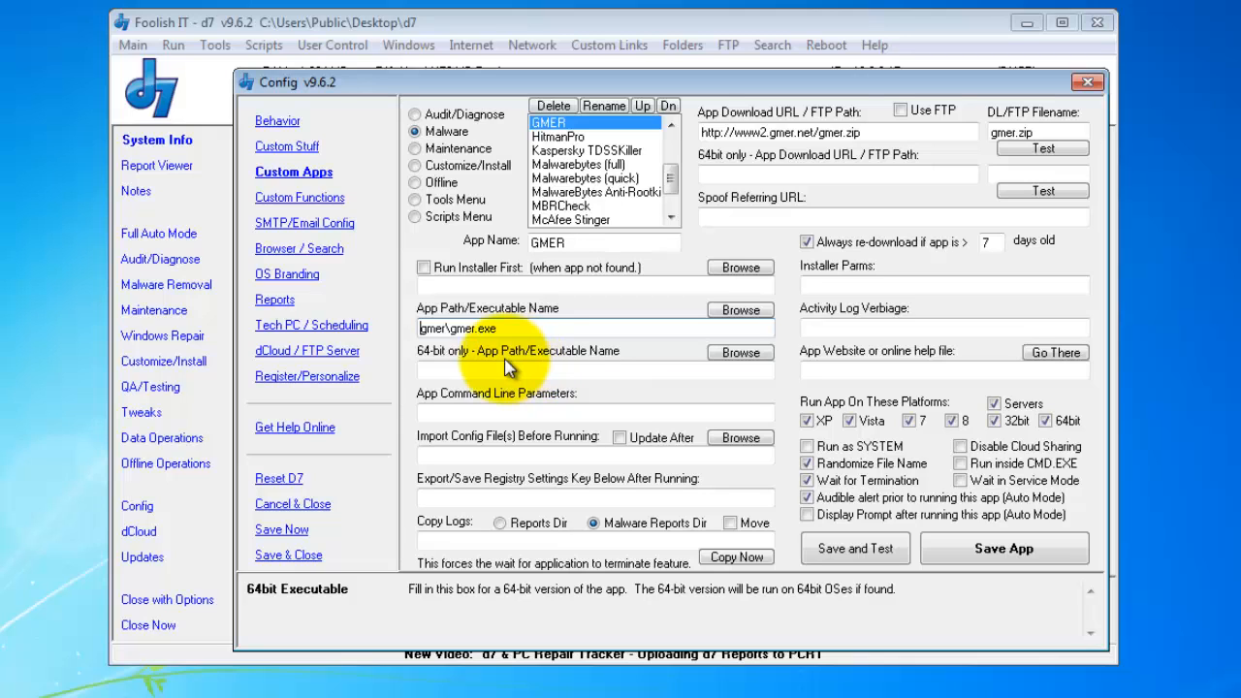
{"action": "left_click_drag", "start_coordinate": [420, 331], "coordinate": [522, 327]}
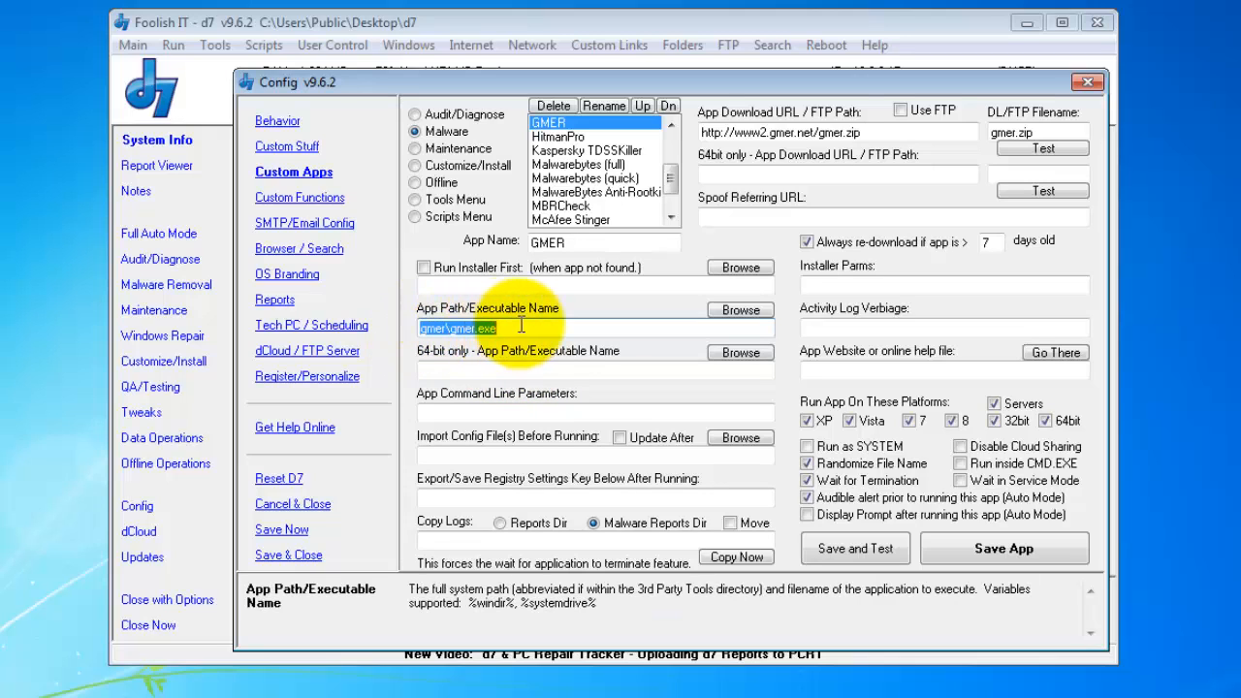
{"action": "left_click", "coordinate": [523, 328]}
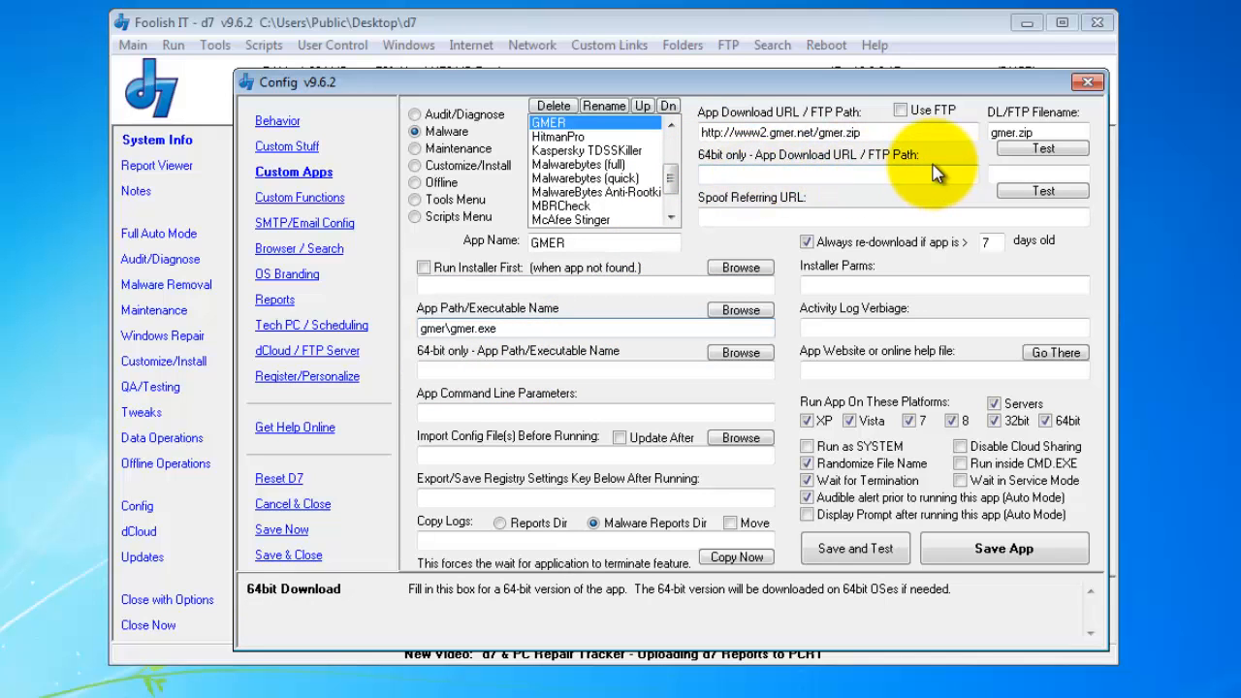
{"action": "left_click", "coordinate": [740, 353]}
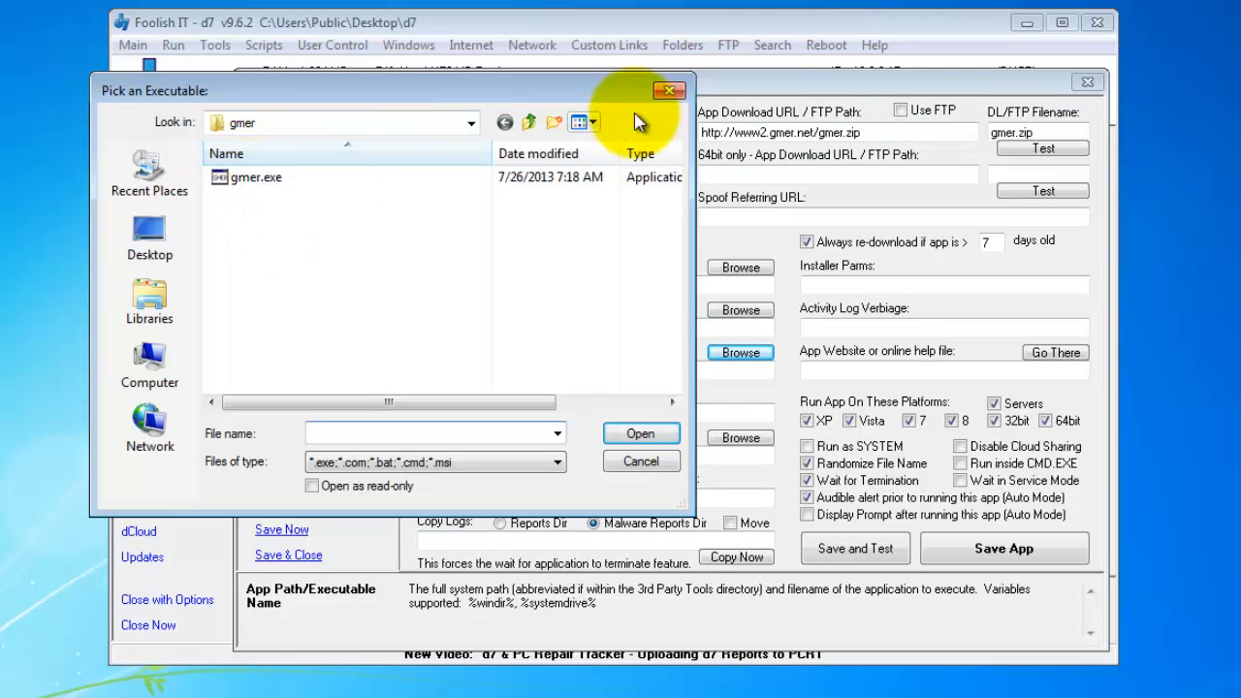
{"action": "left_click_drag", "start_coordinate": [538, 97], "coordinate": [509, 156]}
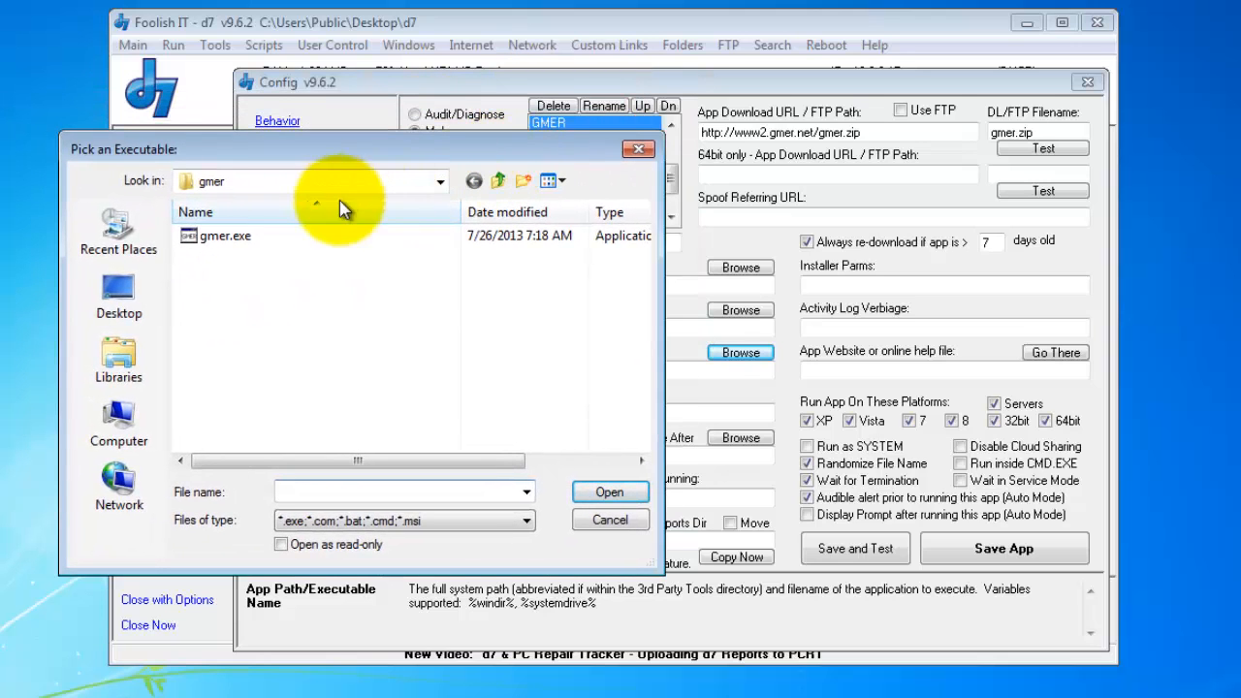
{"action": "left_click", "coordinate": [353, 235]}
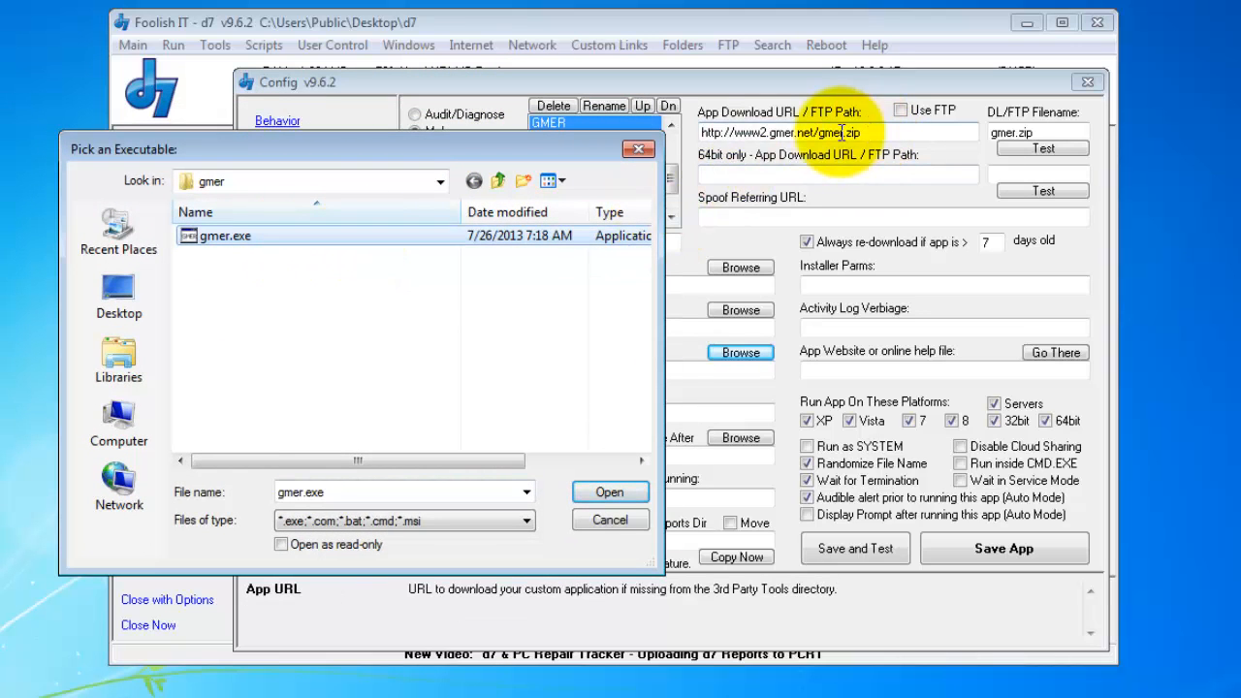
{"action": "key", "text": "Return"}
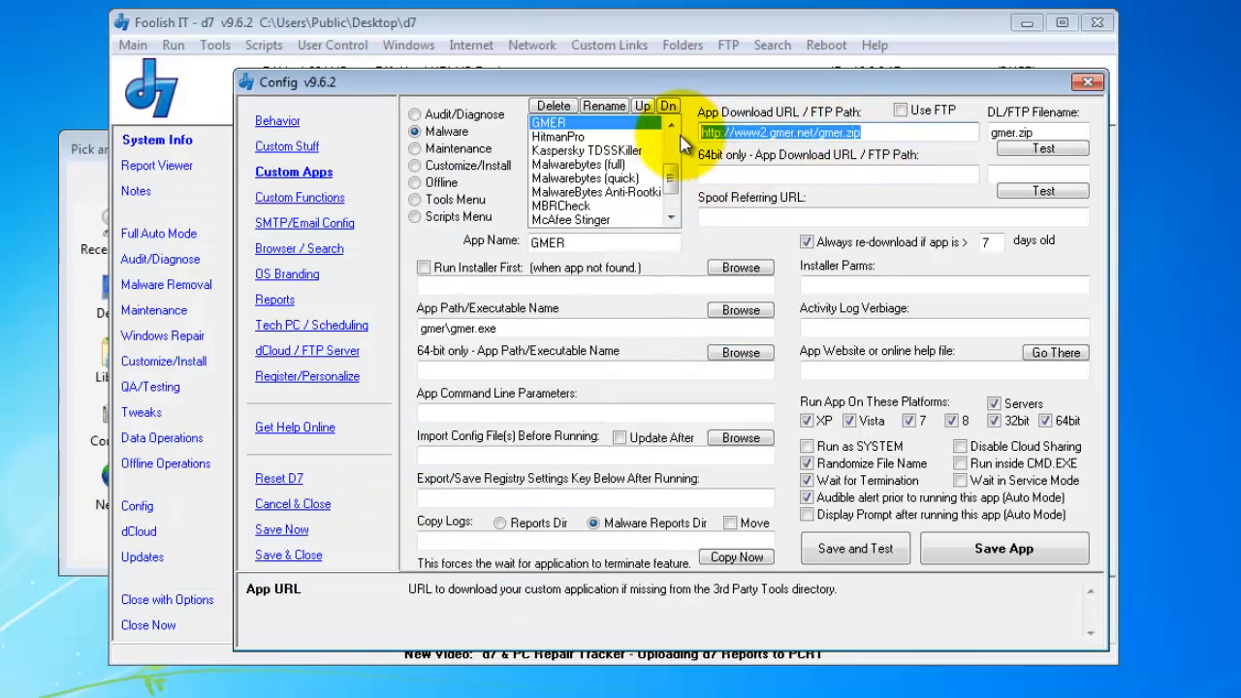
{"action": "left_click", "coordinate": [79, 145]}
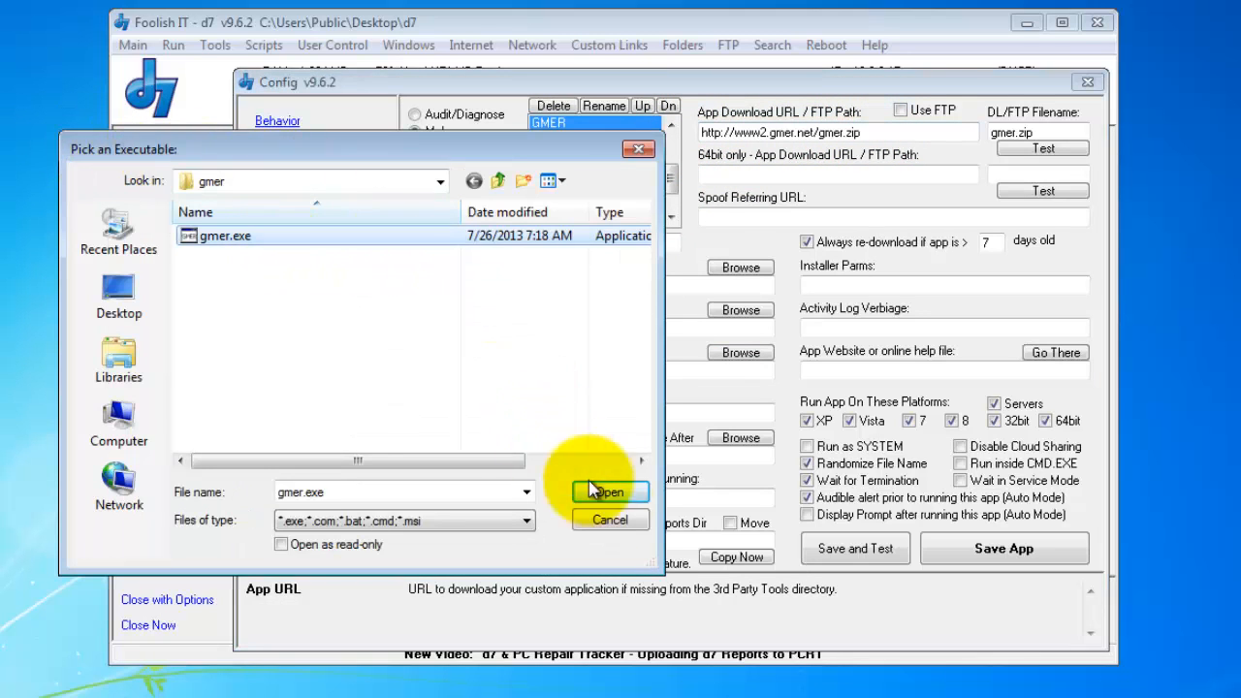
{"action": "left_click", "coordinate": [610, 492]}
{"action": "left_click", "coordinate": [718, 173]}
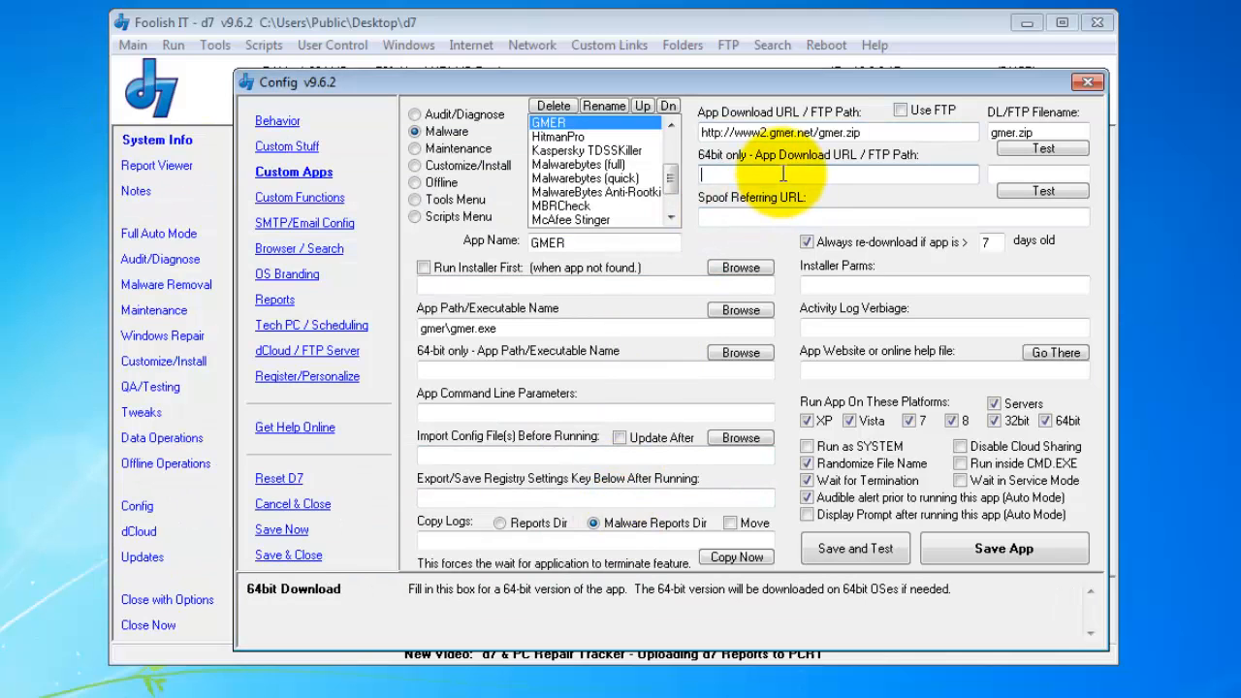
{"action": "left_click", "coordinate": [489, 371]}
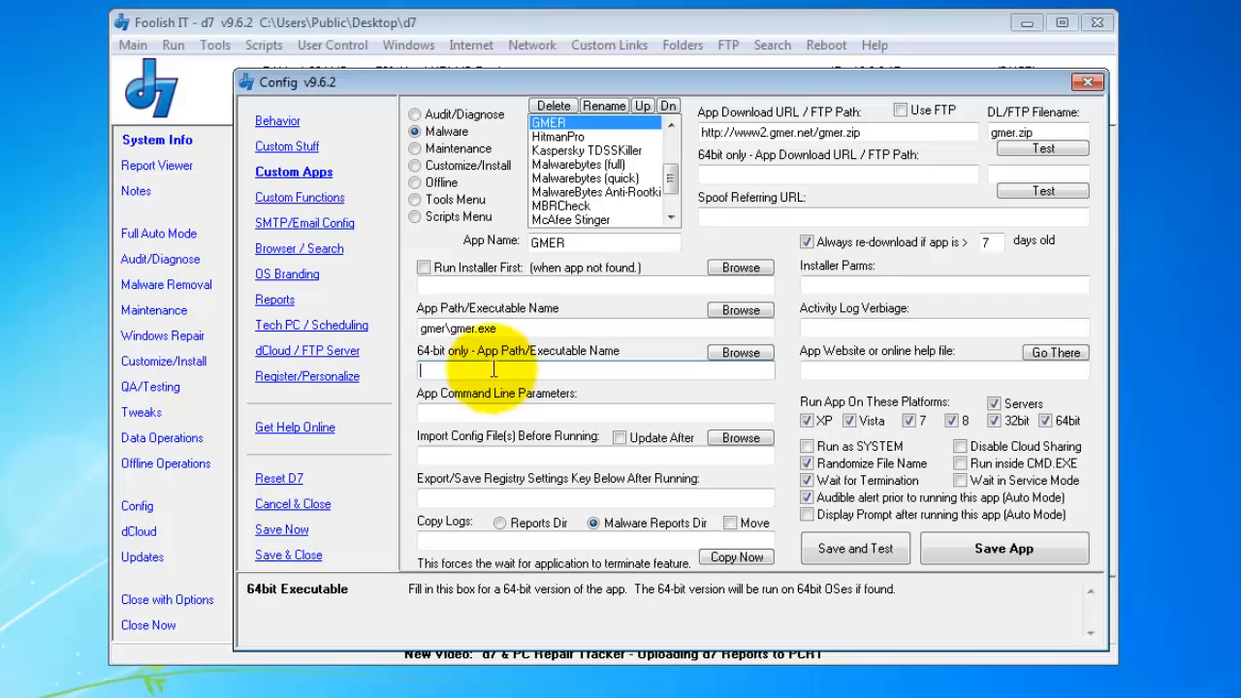
{"action": "left_click_drag", "start_coordinate": [507, 328], "coordinate": [450, 330]}
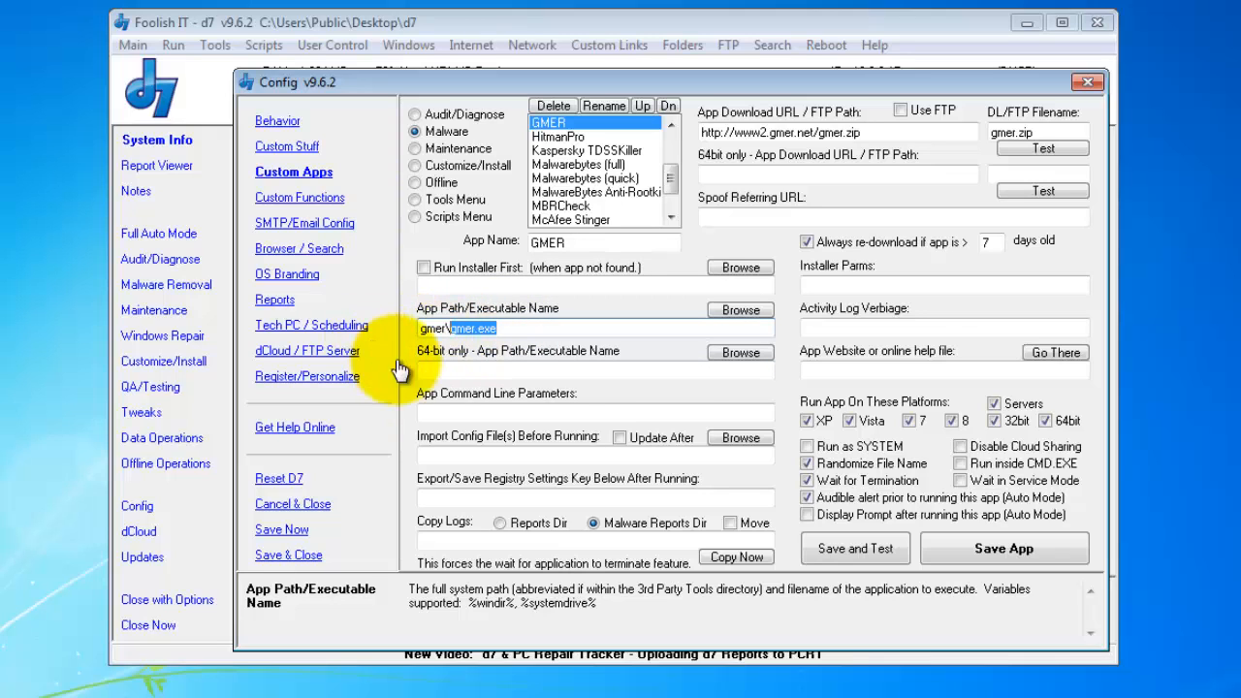
{"action": "left_click", "coordinate": [538, 371]}
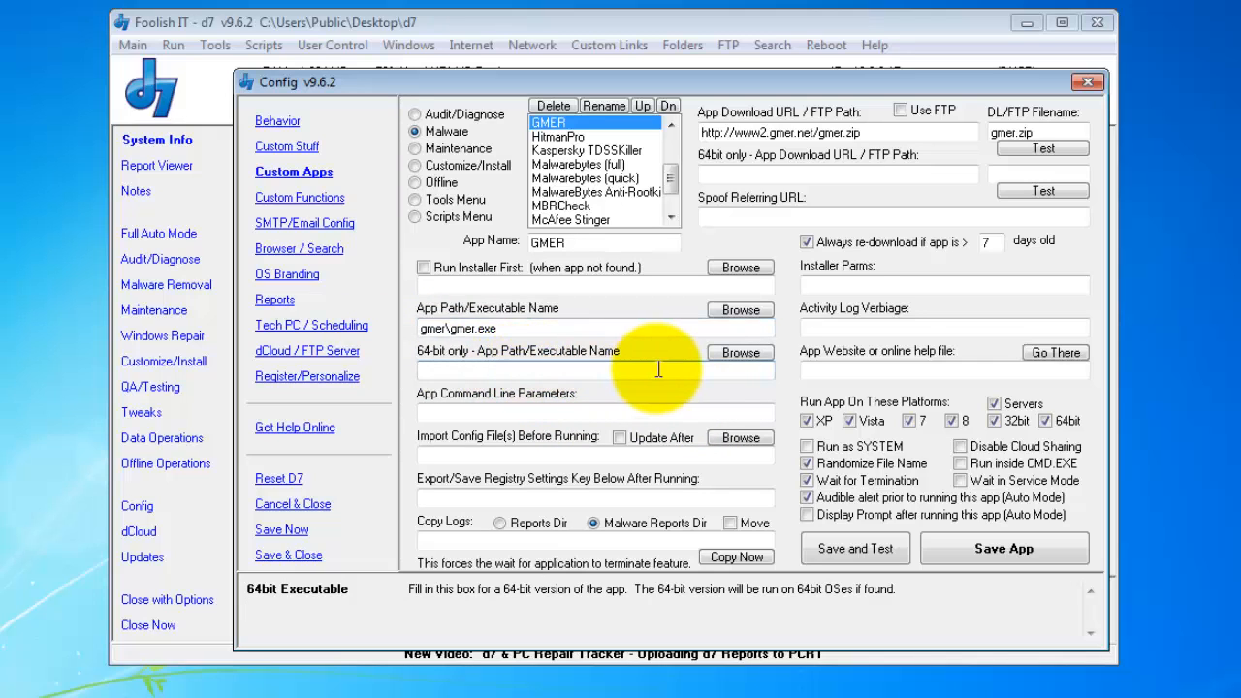
{"action": "left_click", "coordinate": [457, 415]}
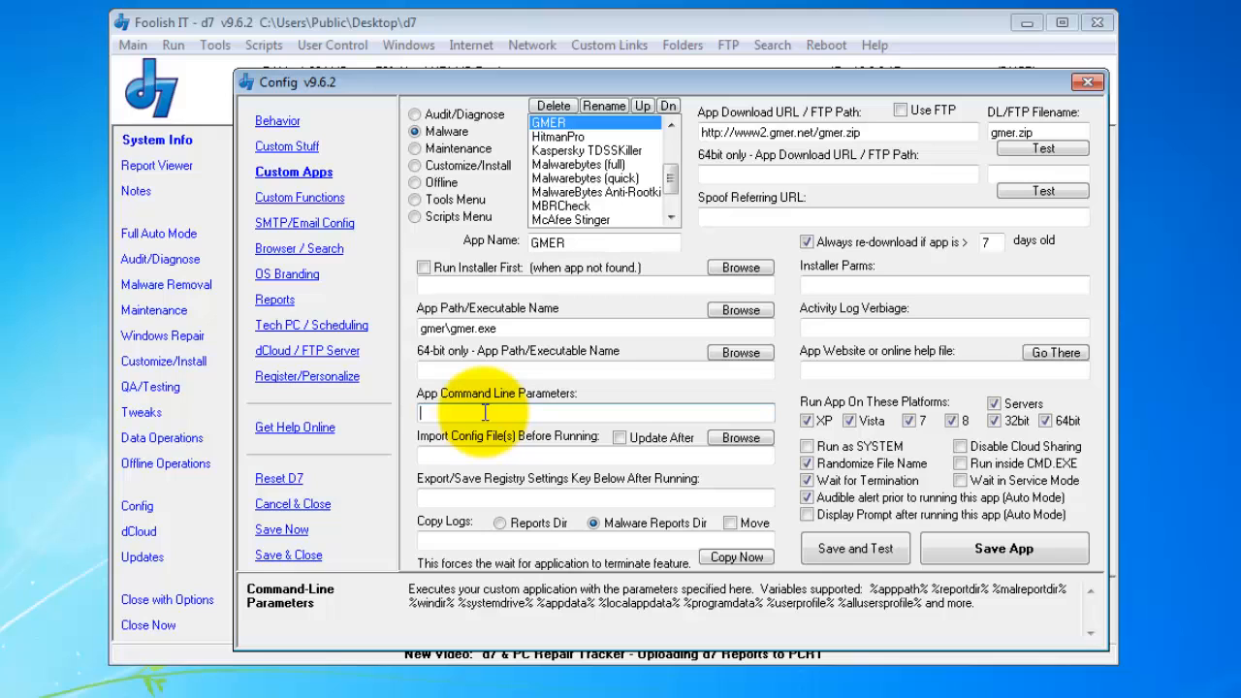
- Open the HitmanPro Malware entry, which runs /scan /noinstall with its log in %malreportdir%
{"action": "left_click", "coordinate": [560, 136]}
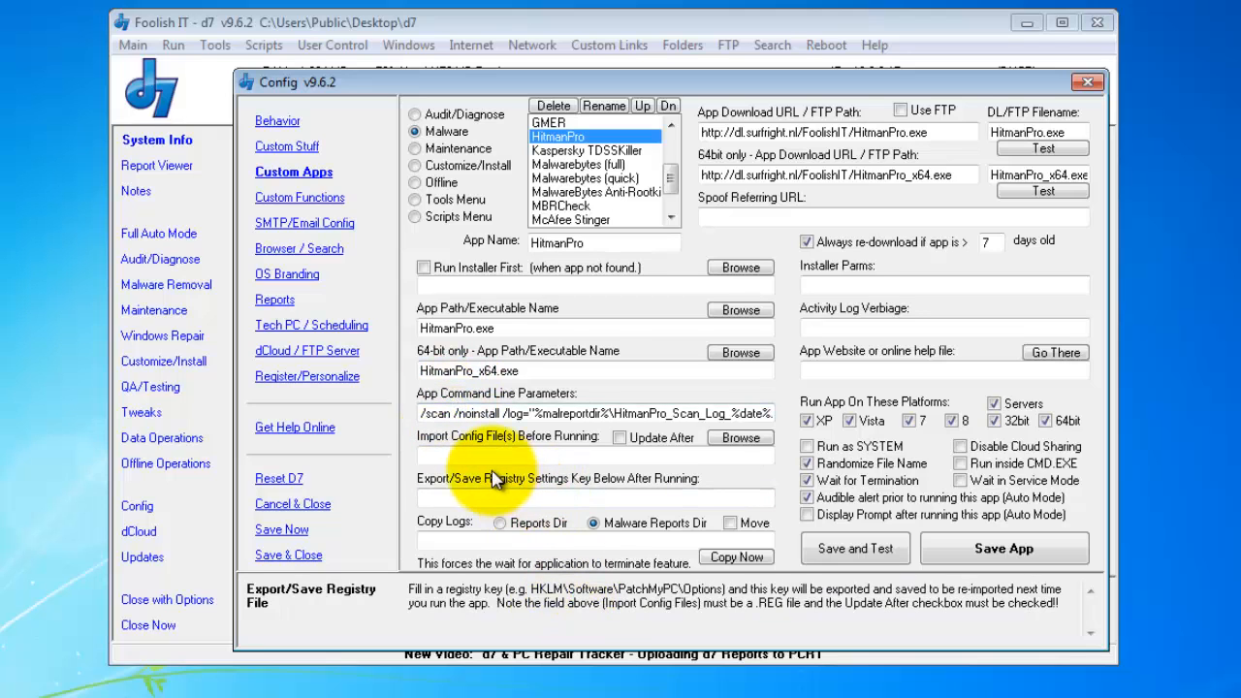
{"action": "left_click", "coordinate": [422, 415]}
{"action": "left_click_drag", "start_coordinate": [424, 415], "coordinate": [453, 414]}
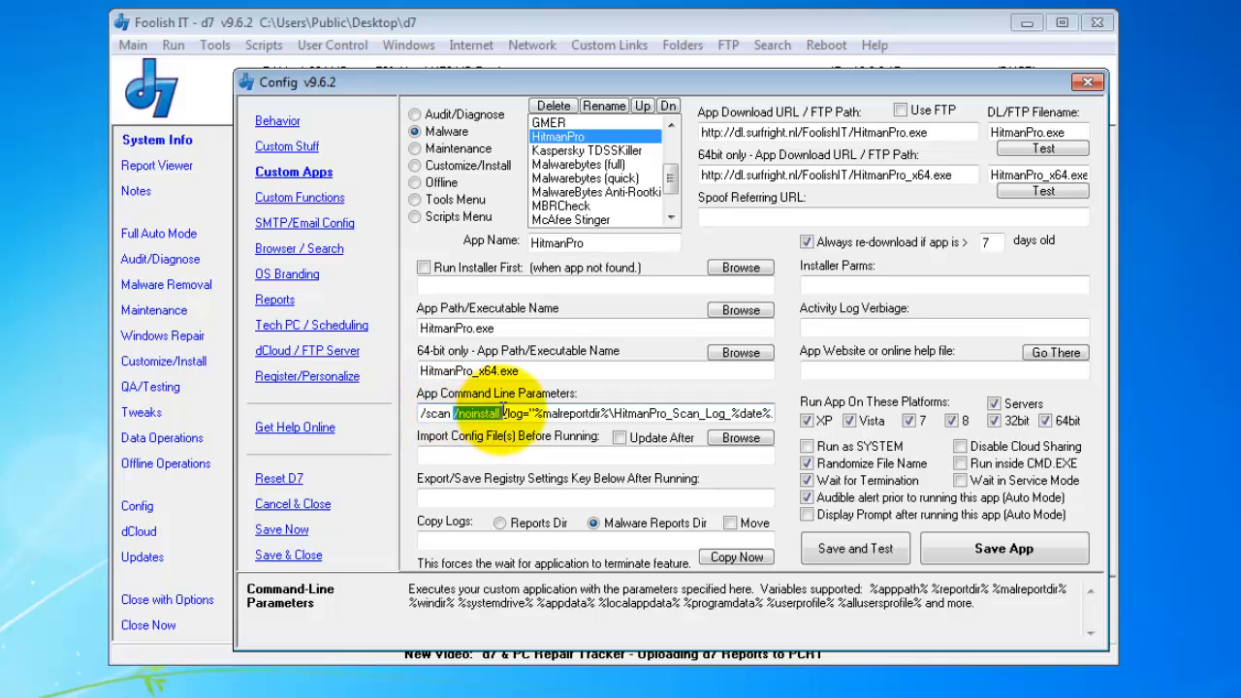
{"action": "double_click", "coordinate": [479, 413]}
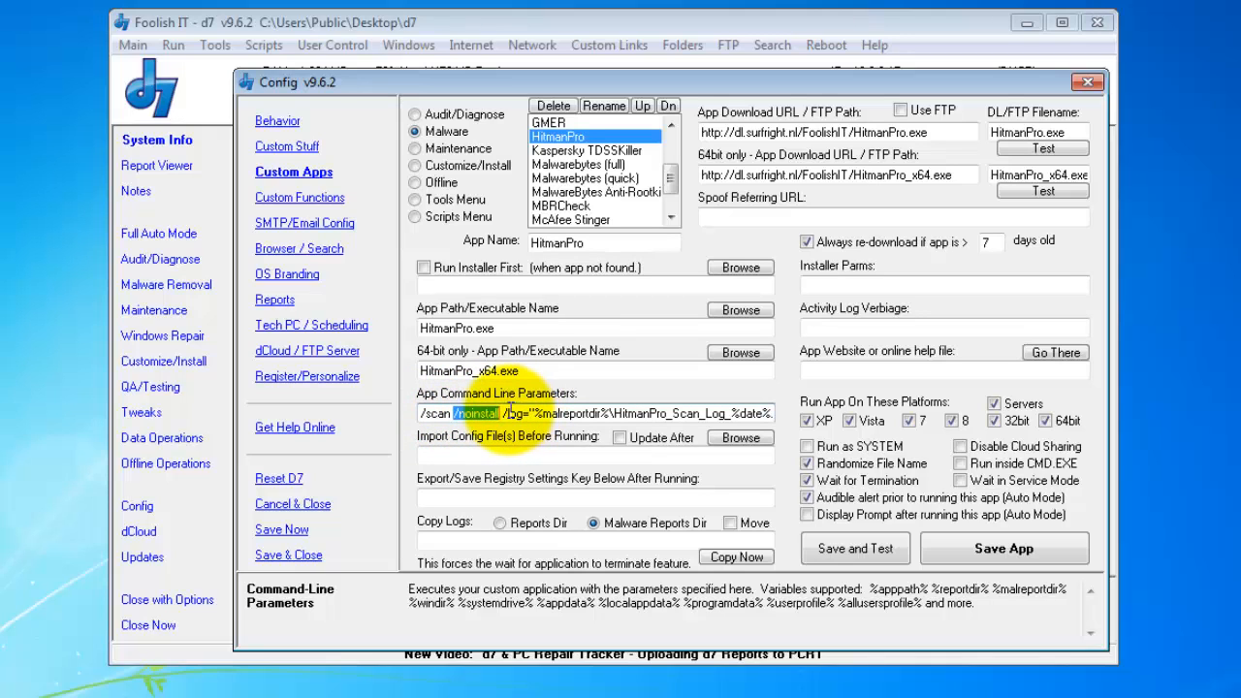
{"action": "double_click", "coordinate": [518, 413]}
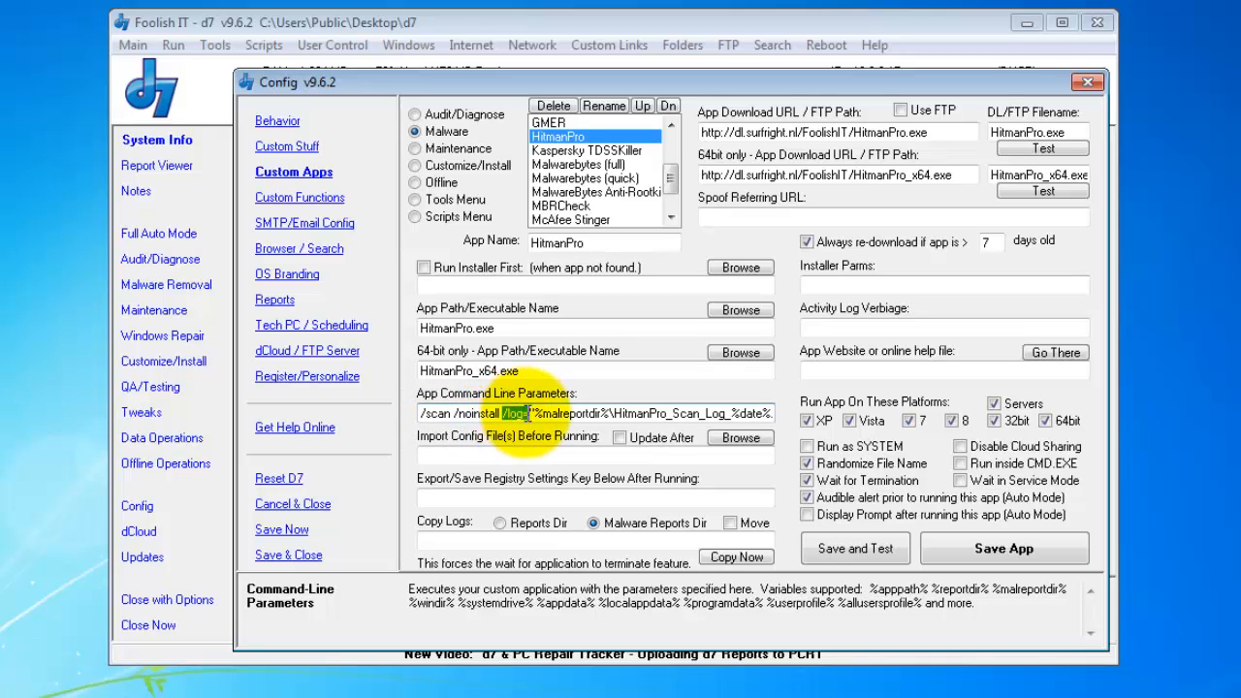
{"action": "left_click", "coordinate": [599, 413]}
{"action": "left_click_drag", "start_coordinate": [618, 414], "coordinate": [779, 414]}
{"action": "left_click", "coordinate": [688, 414]}
{"action": "left_click", "coordinate": [736, 414]}
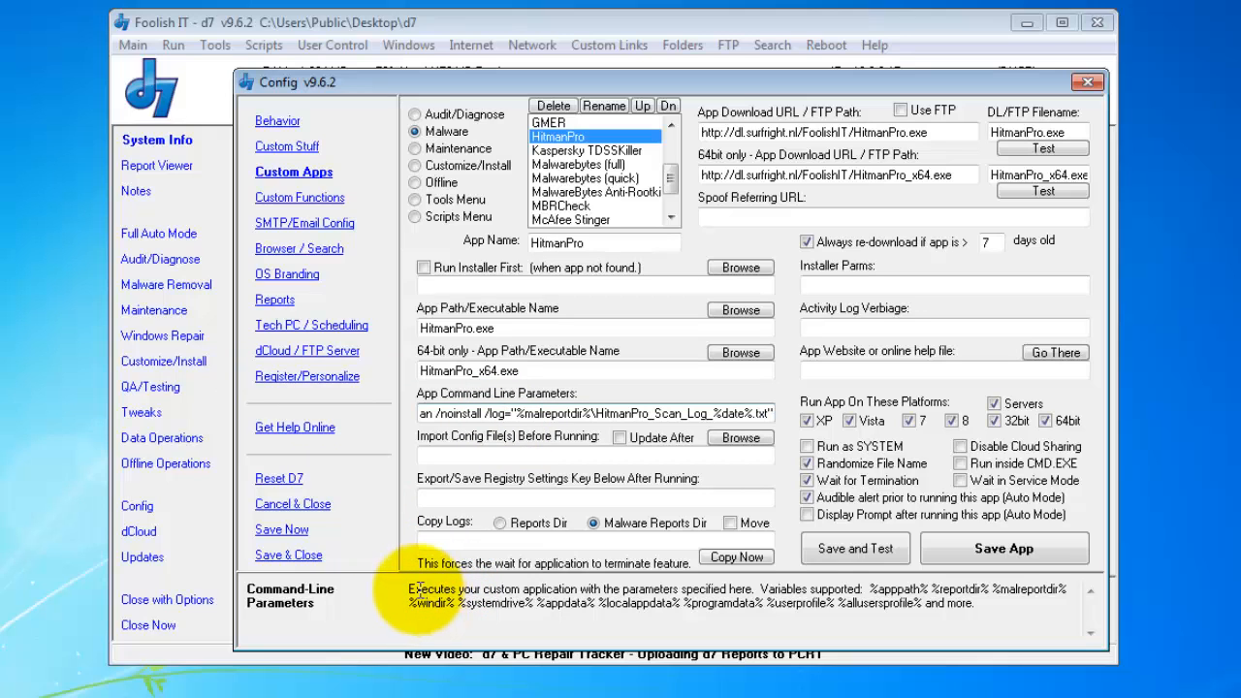
{"action": "left_click_drag", "start_coordinate": [408, 588], "coordinate": [1056, 605]}
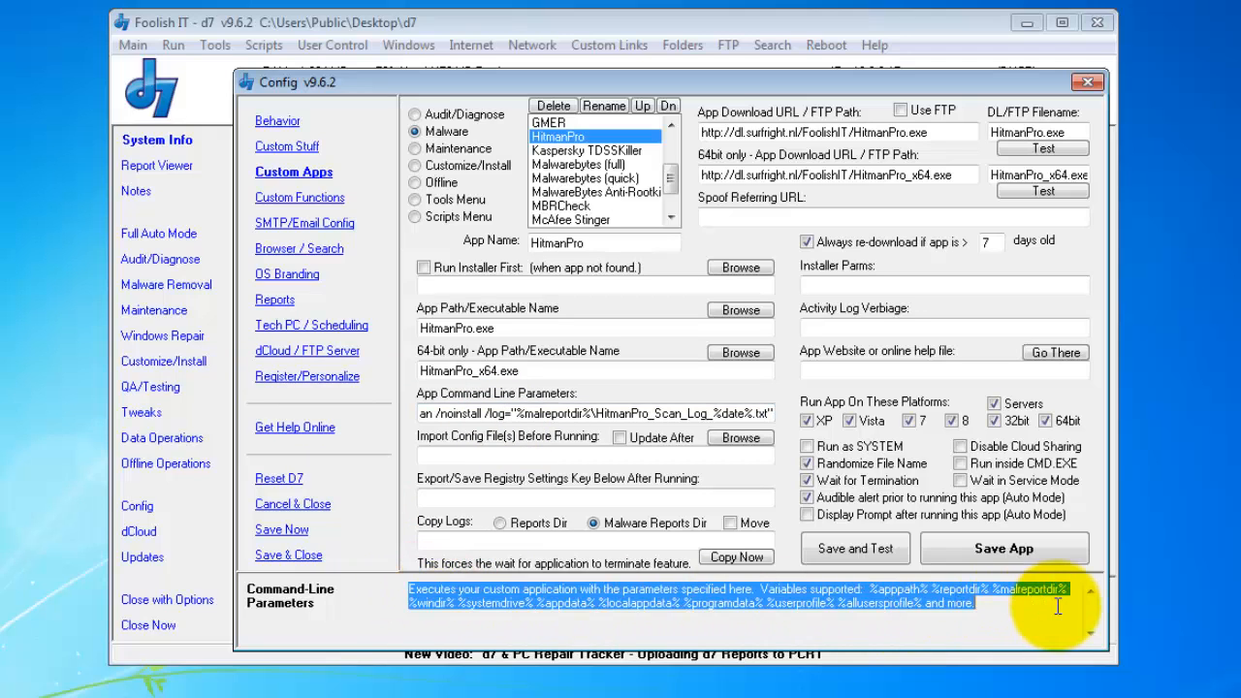
{"action": "left_click", "coordinate": [1014, 604]}
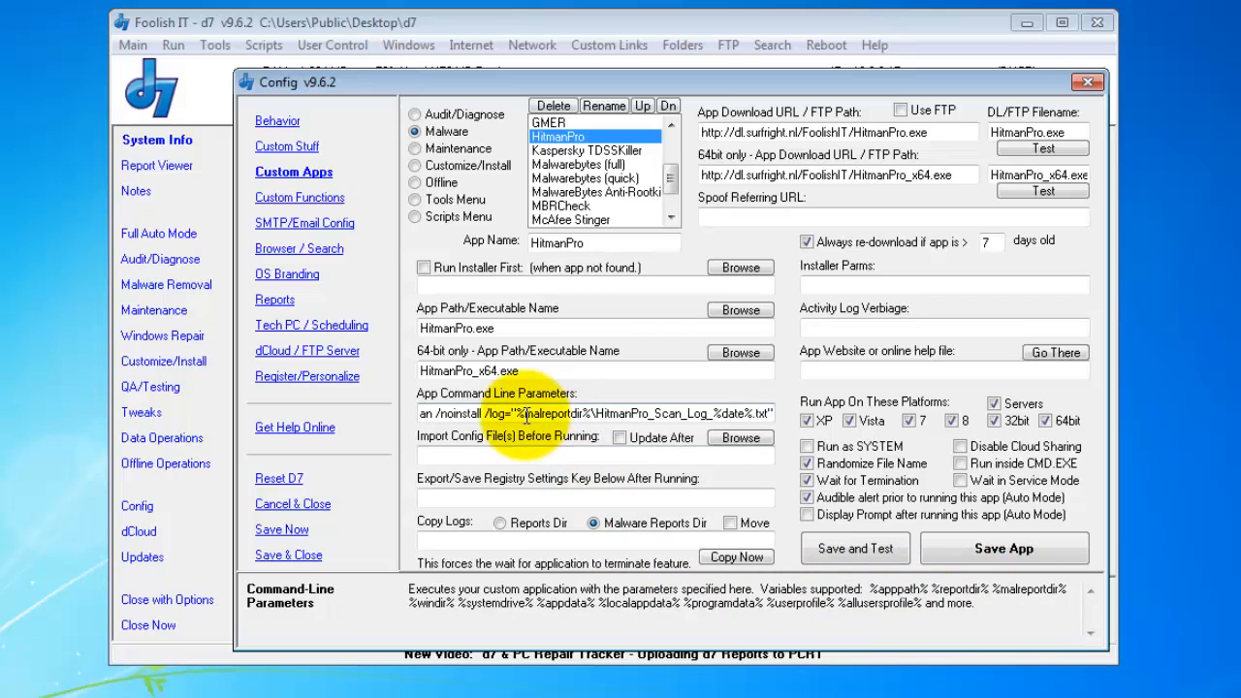
{"action": "left_click_drag", "start_coordinate": [489, 415], "coordinate": [521, 416]}
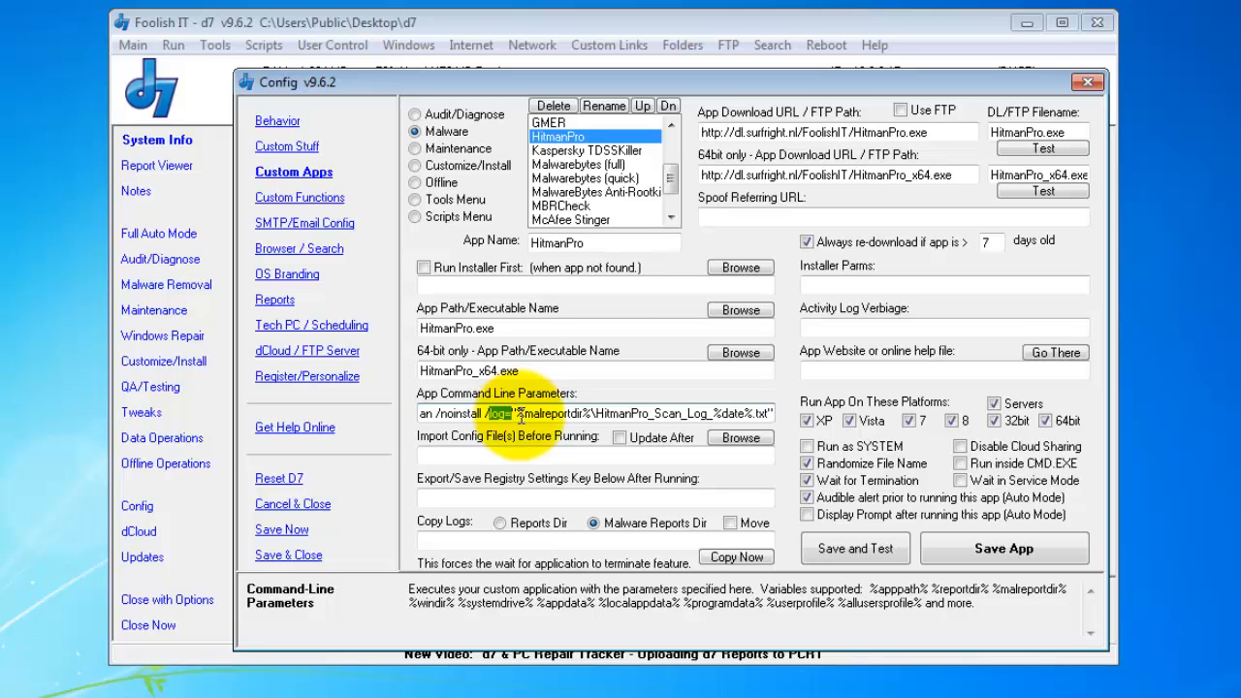
{"action": "left_click", "coordinate": [517, 414]}
{"action": "left_click_drag", "start_coordinate": [517, 414], "coordinate": [588, 417]}
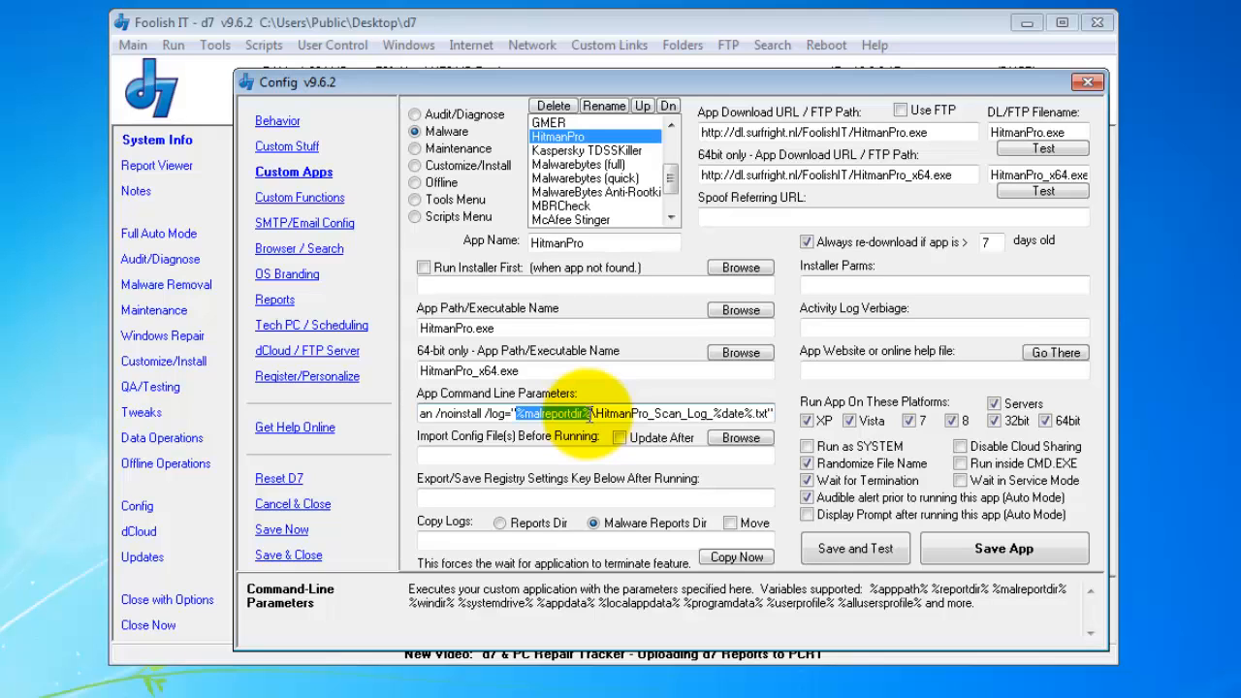
{"action": "left_click_drag", "start_coordinate": [590, 414], "coordinate": [750, 407]}
{"action": "left_click", "coordinate": [714, 413]}
{"action": "left_click", "coordinate": [710, 410]}
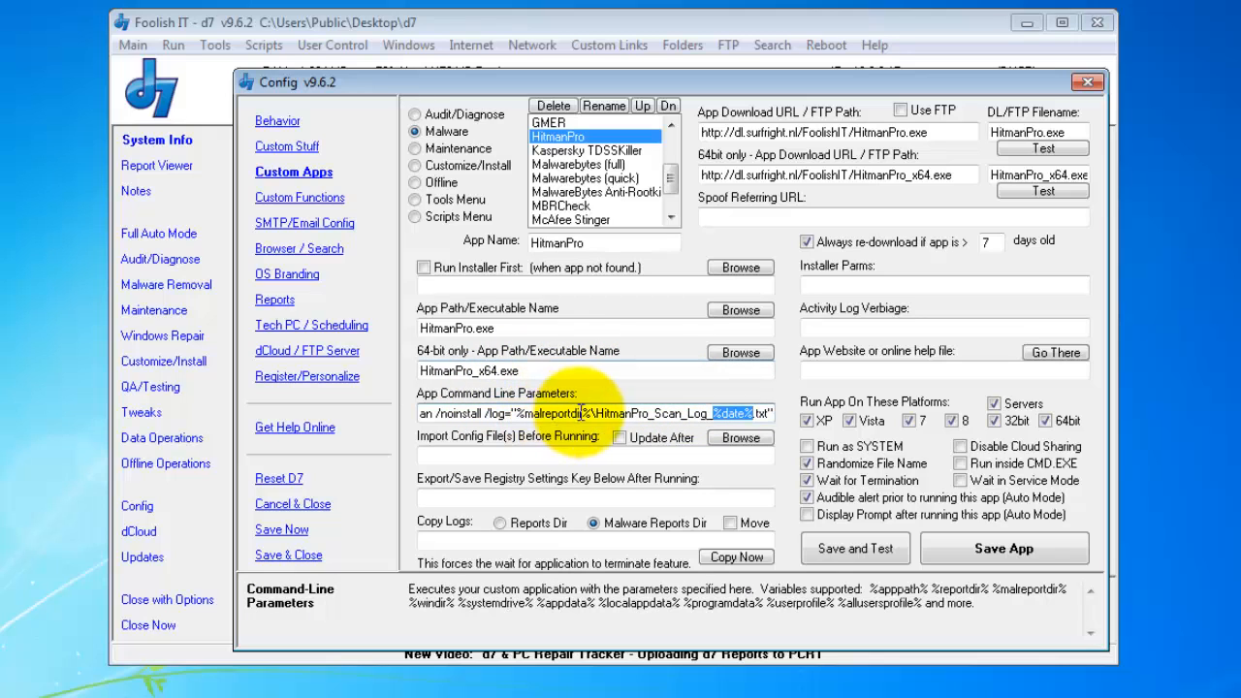
{"action": "left_click", "coordinate": [721, 412]}
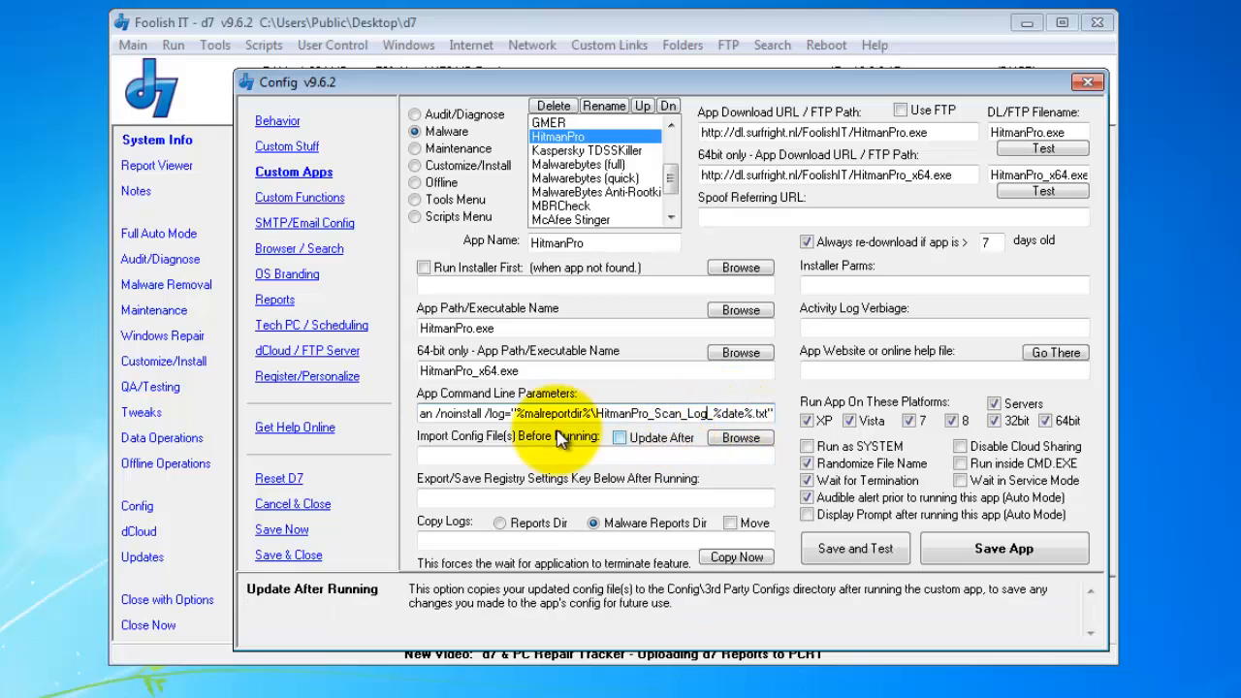
{"action": "left_click_drag", "start_coordinate": [508, 414], "coordinate": [392, 421]}
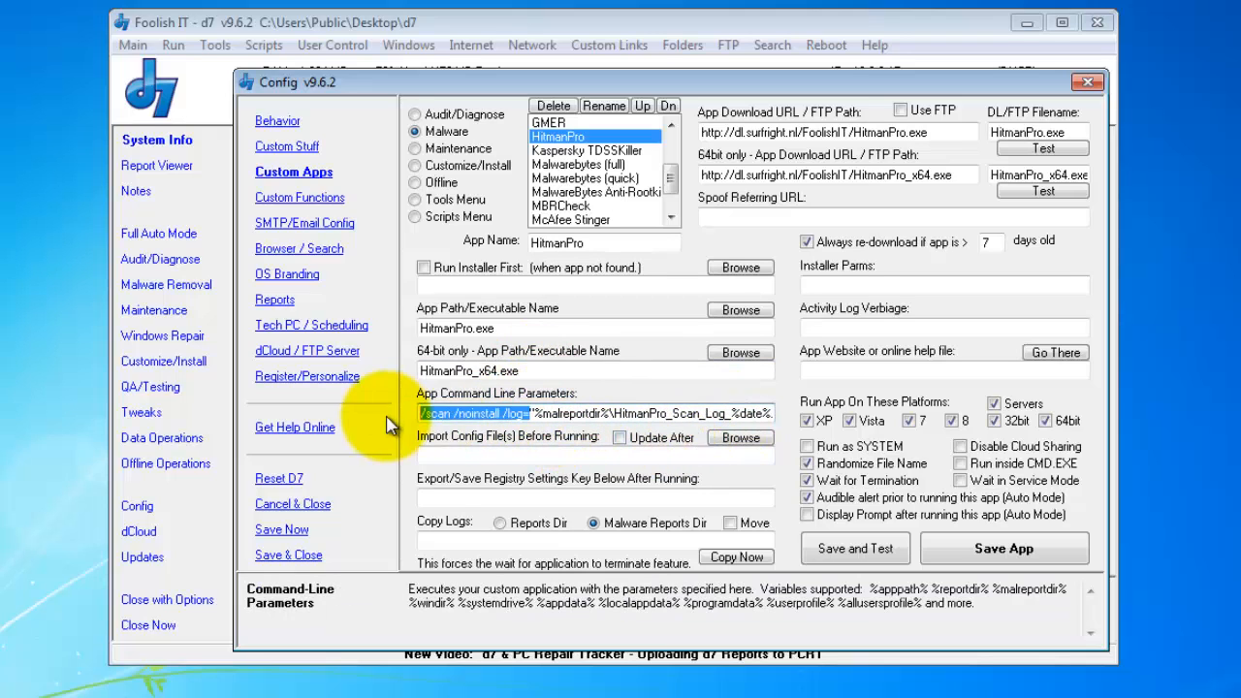
{"action": "left_click", "coordinate": [456, 414]}
{"action": "double_click", "coordinate": [441, 414]}
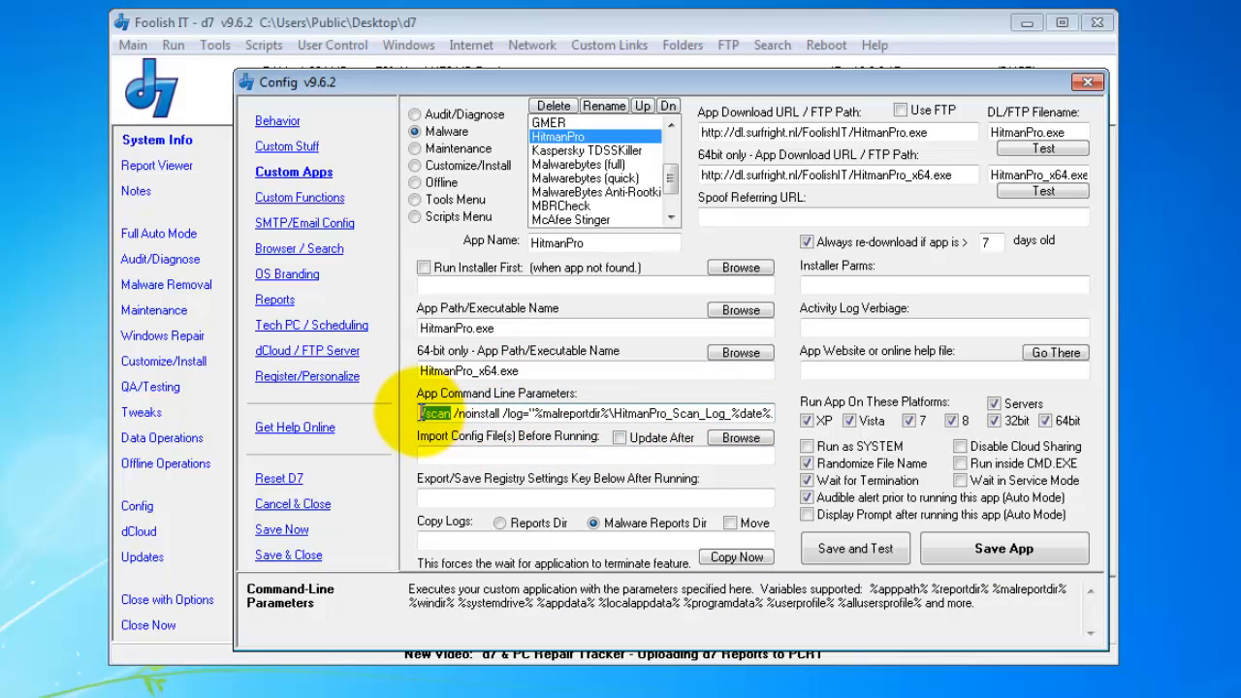
{"action": "left_click", "coordinate": [707, 413]}
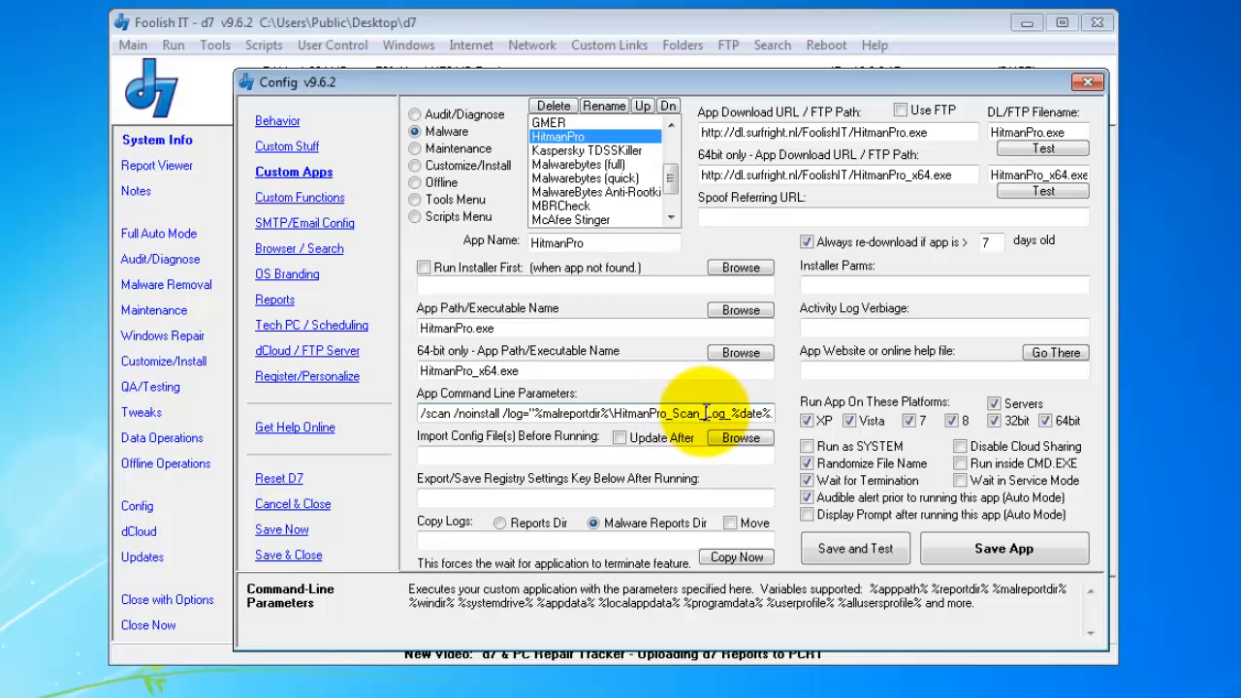
{"action": "left_click", "coordinate": [449, 414]}
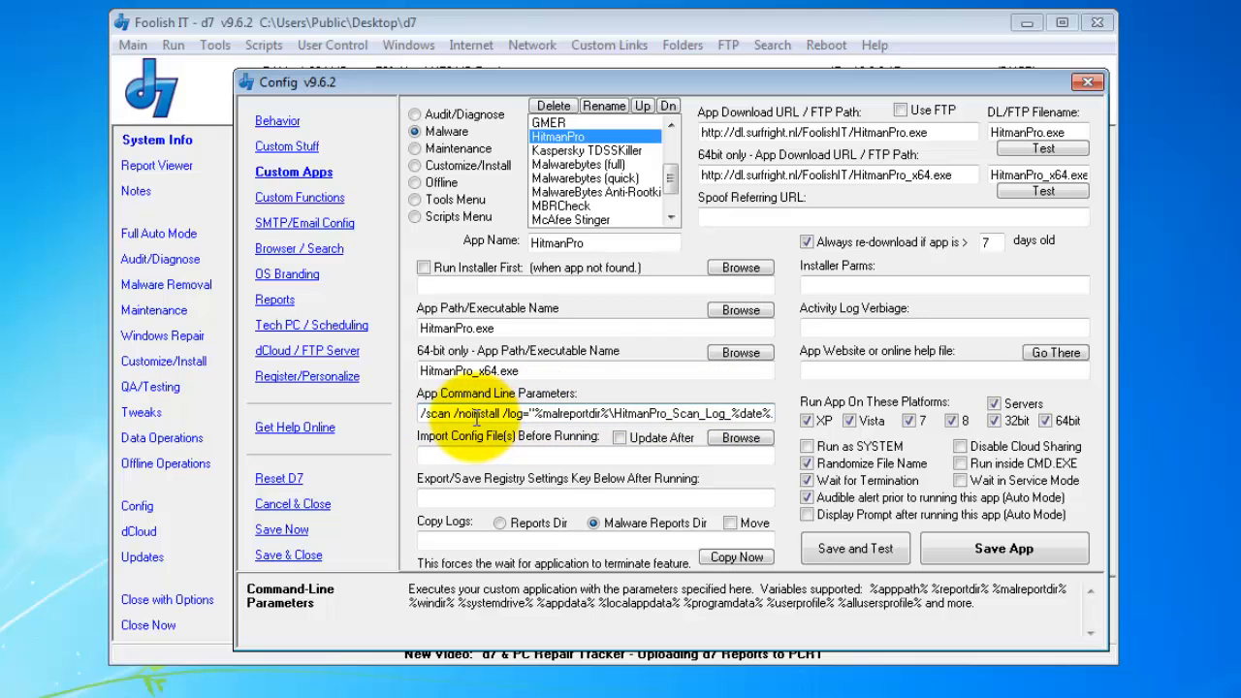
- Look through the Malwarebytes, MBRCheck and McAfee Stinger malware entries' settings
{"action": "left_click", "coordinate": [611, 179]}
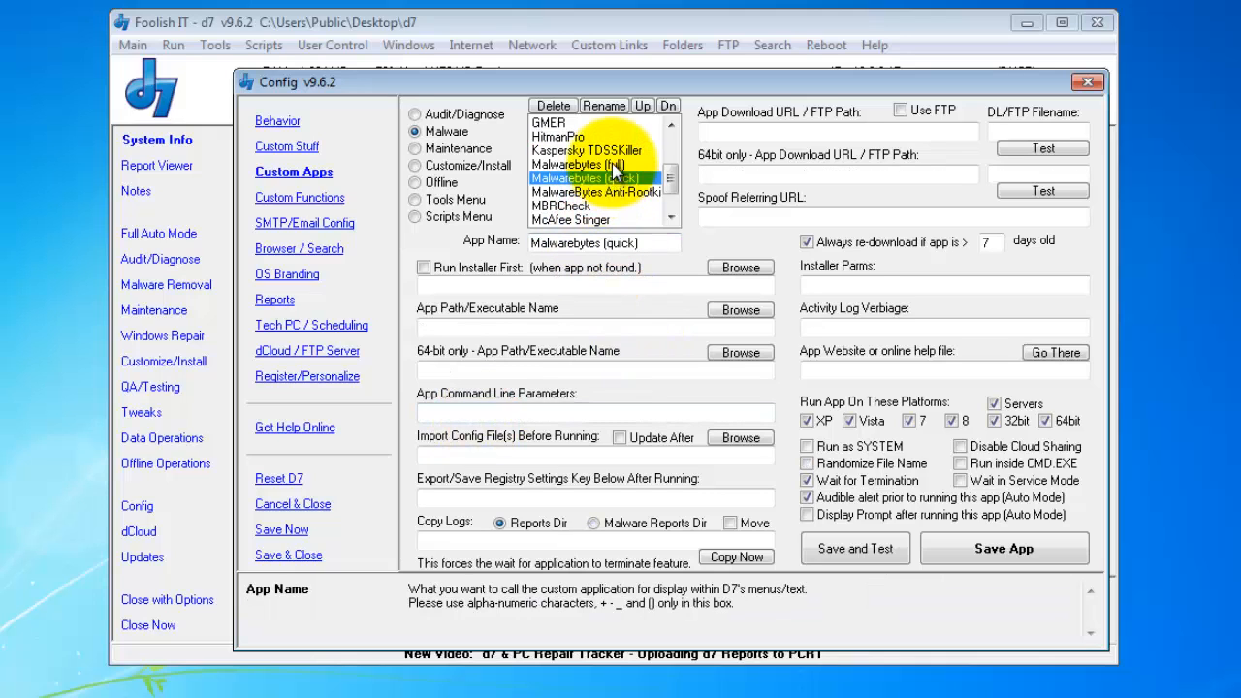
{"action": "left_click", "coordinate": [619, 165]}
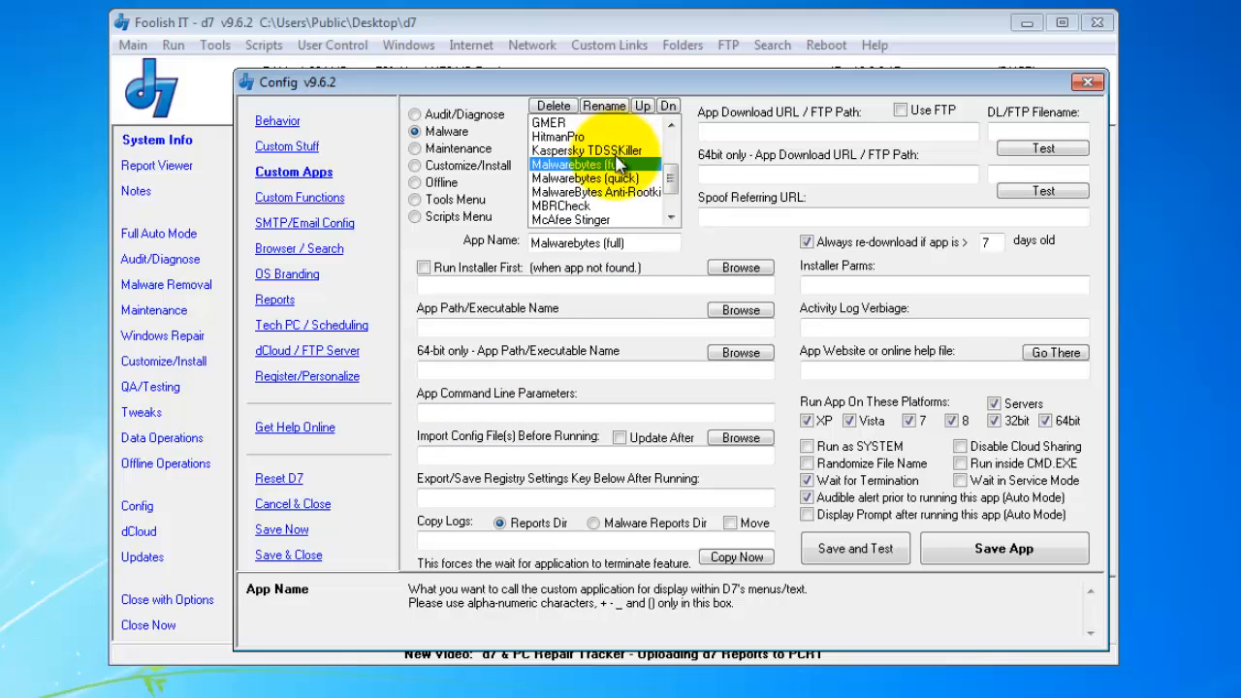
{"action": "left_click", "coordinate": [598, 192]}
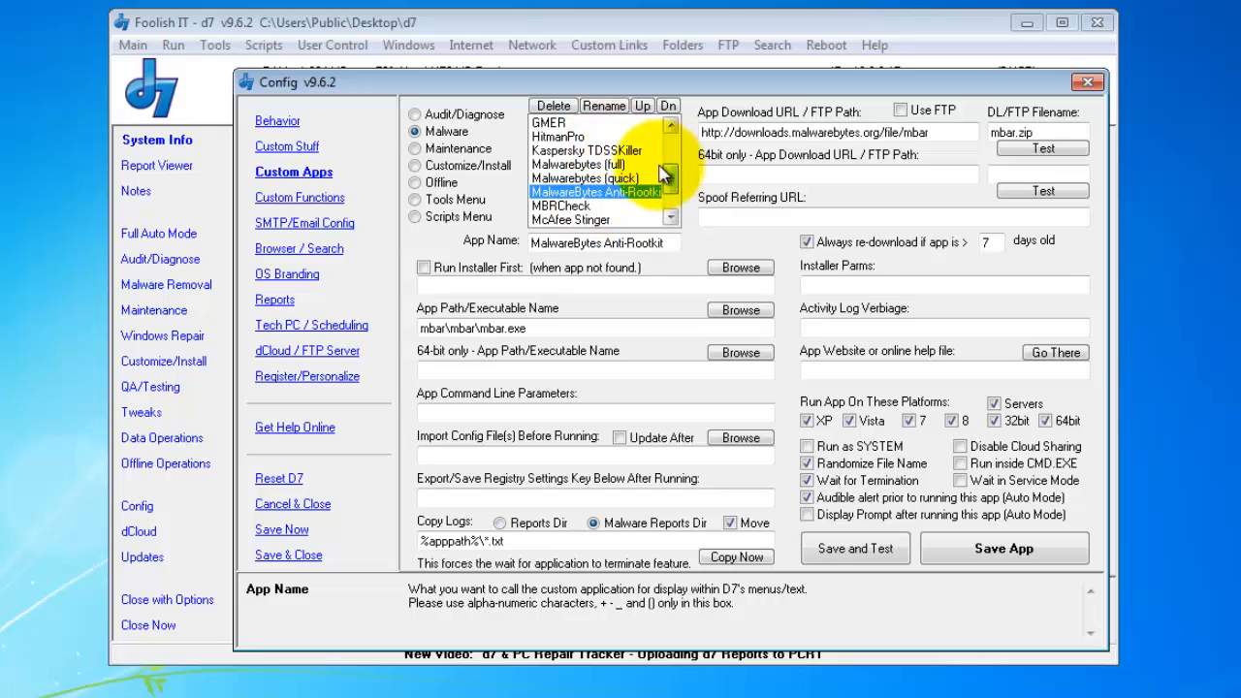
{"action": "left_click", "coordinate": [572, 206]}
{"action": "left_click", "coordinate": [601, 220]}
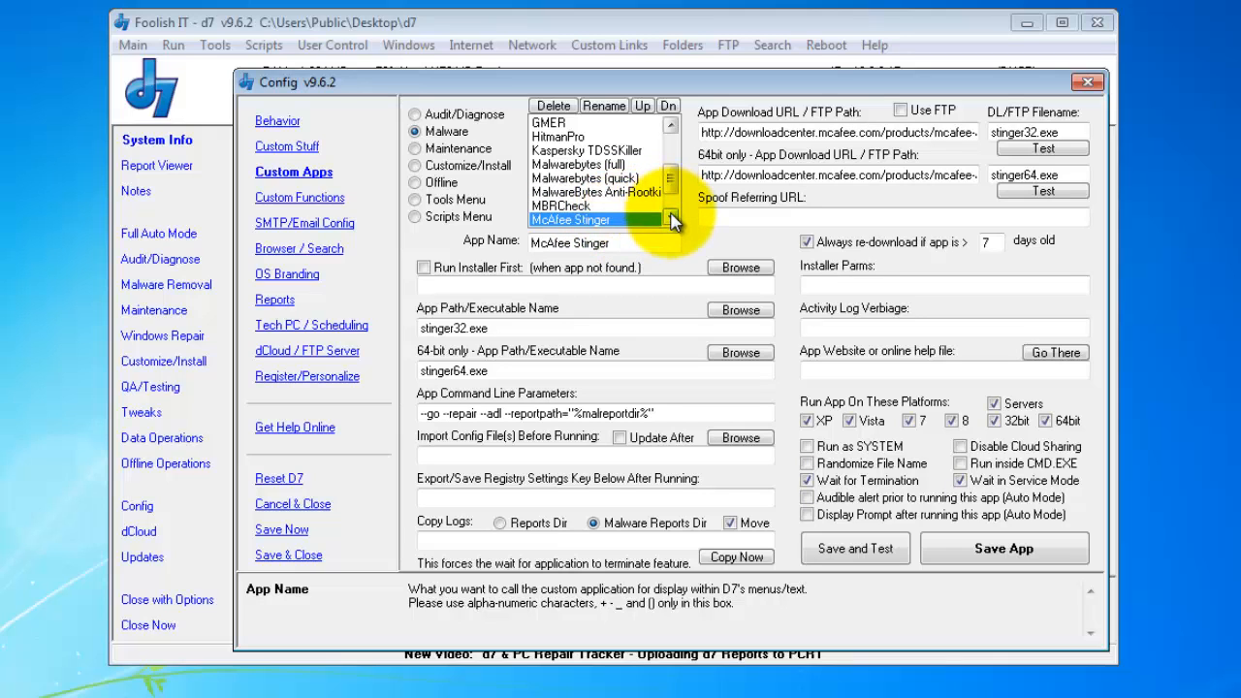
{"action": "left_click", "coordinate": [672, 220]}
{"action": "left_click", "coordinate": [672, 220]}
{"action": "left_click", "coordinate": [672, 220]}
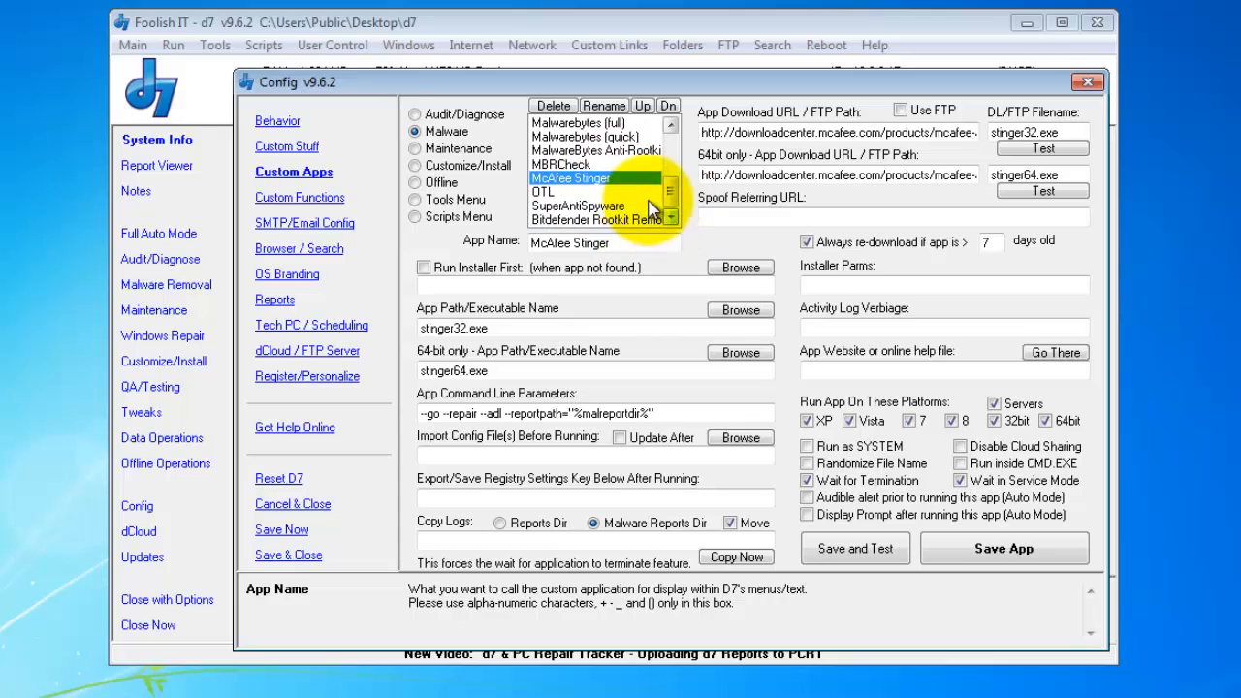
{"action": "left_click_drag", "start_coordinate": [681, 177], "coordinate": [675, 141]}
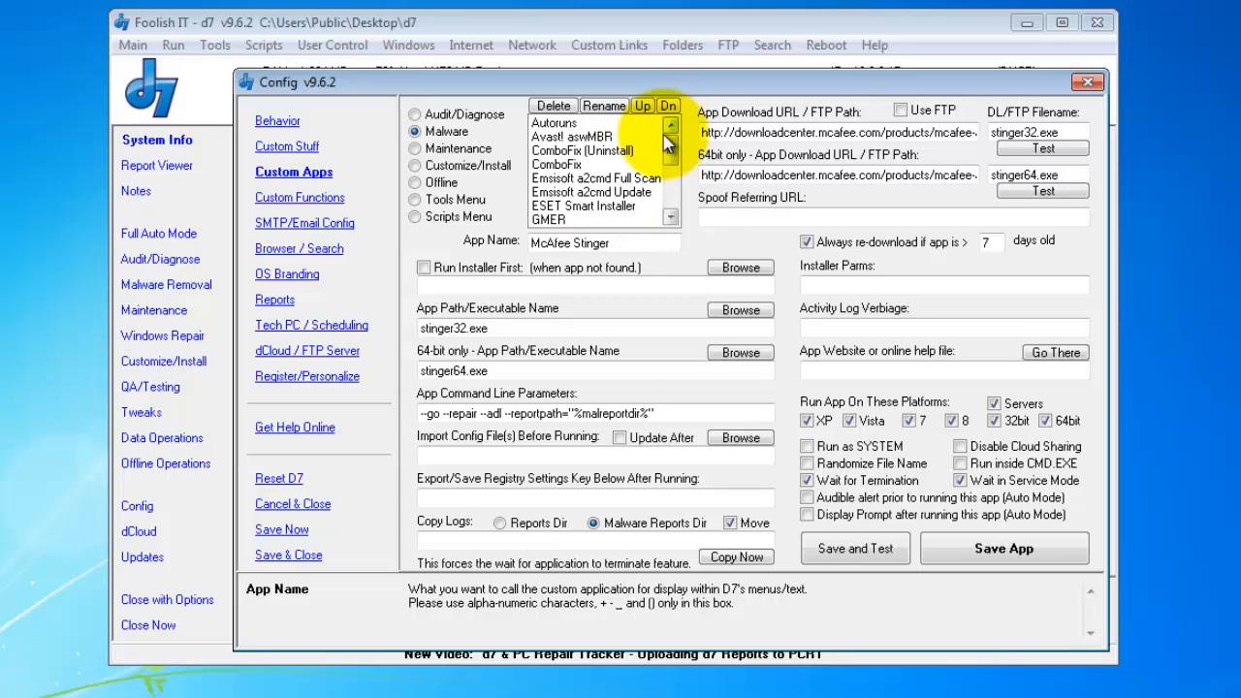
- Switch to the Customize/Install apps, open PatchMyPC (Auto) and select its /auto parameter
{"action": "left_click", "coordinate": [444, 148]}
{"action": "left_click", "coordinate": [469, 166]}
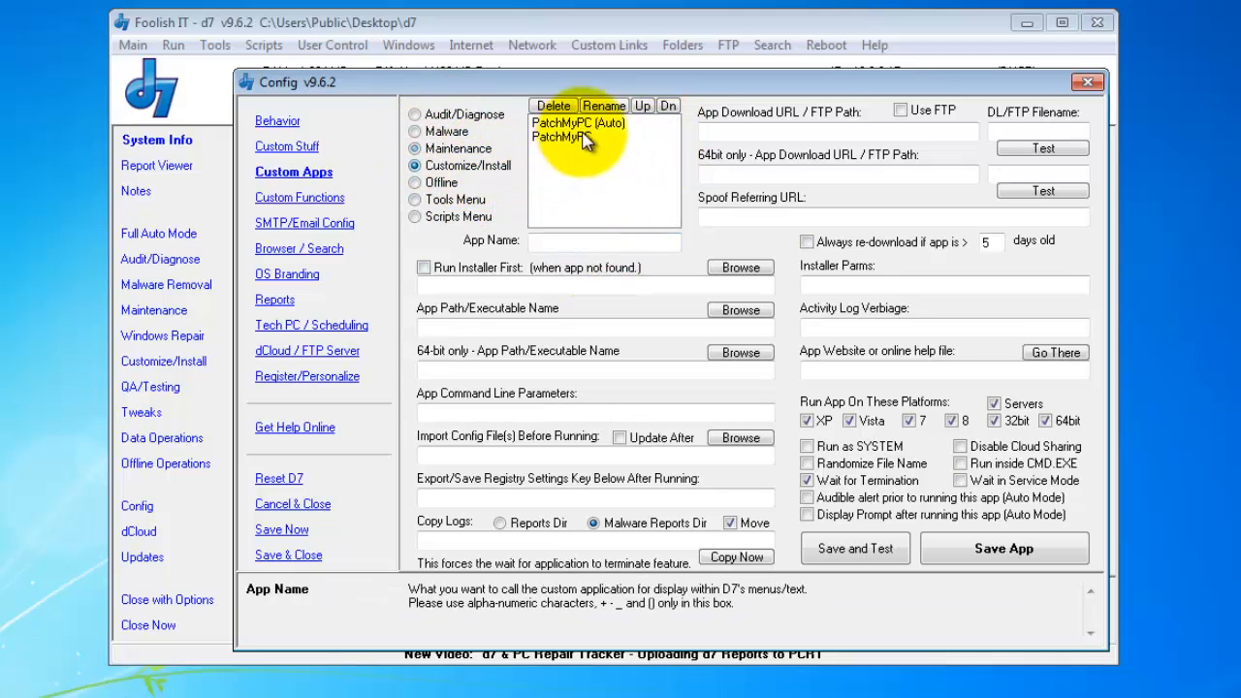
{"action": "left_click", "coordinate": [591, 124]}
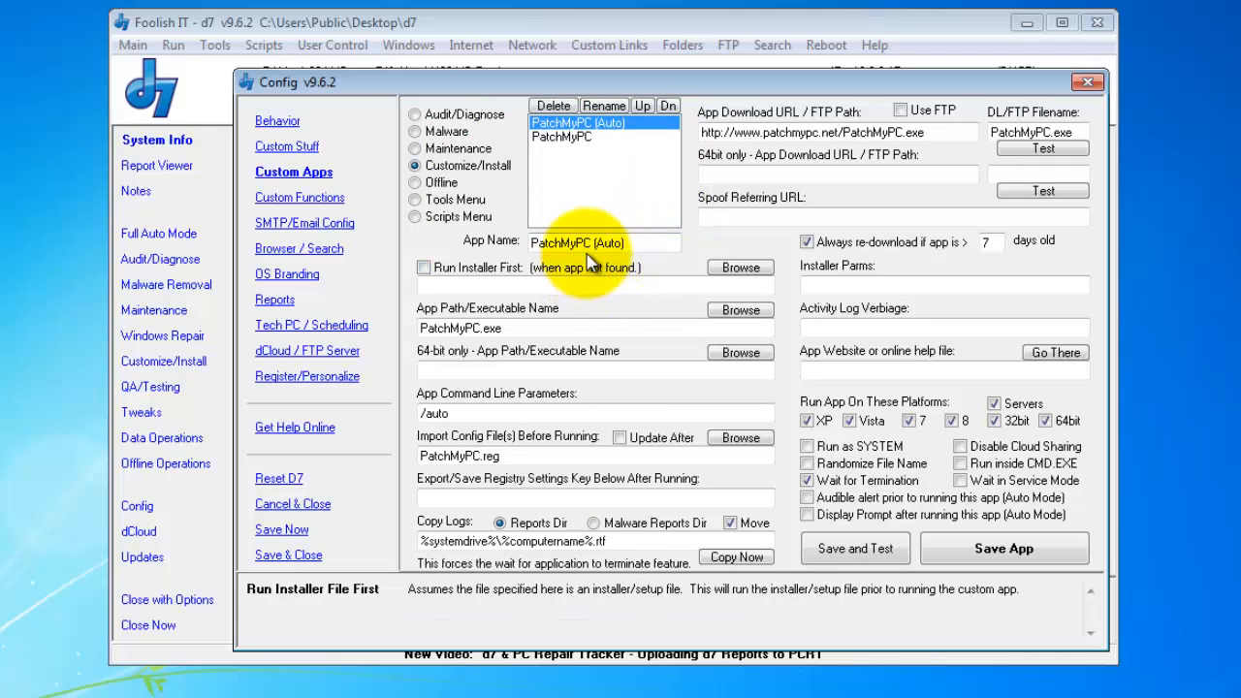
{"action": "double_click", "coordinate": [423, 413]}
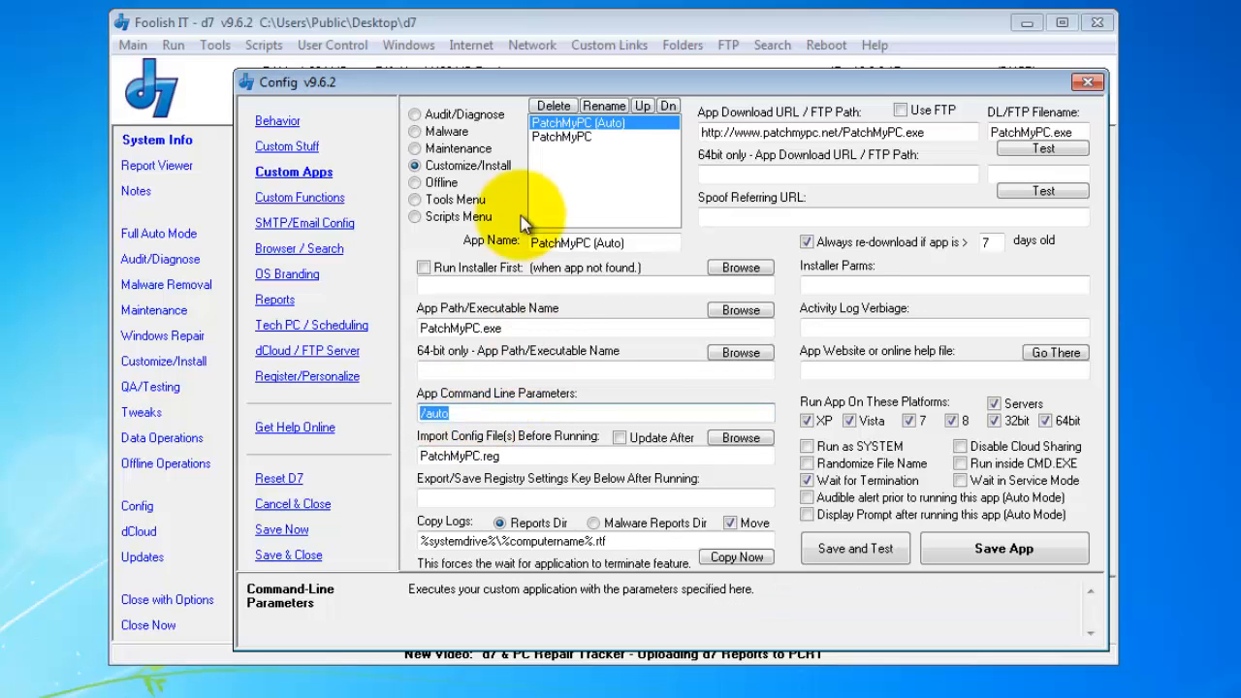
{"action": "left_click", "coordinate": [553, 457]}
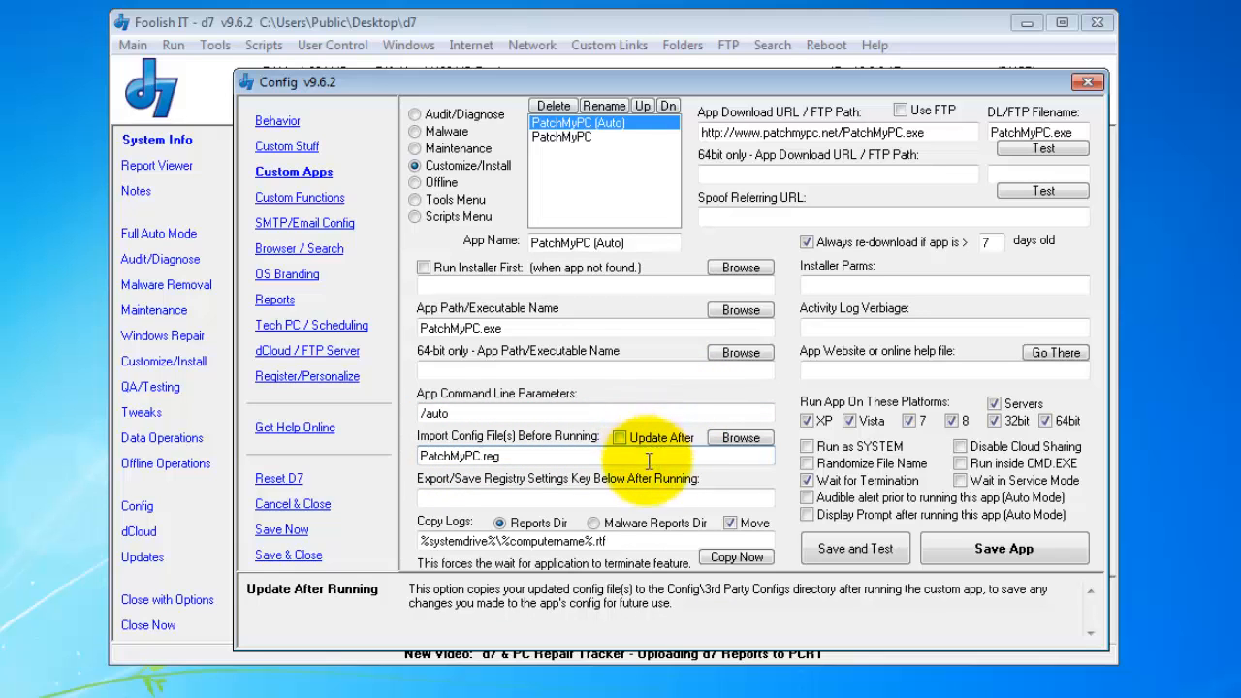
{"action": "left_click_drag", "start_coordinate": [513, 455], "coordinate": [306, 461]}
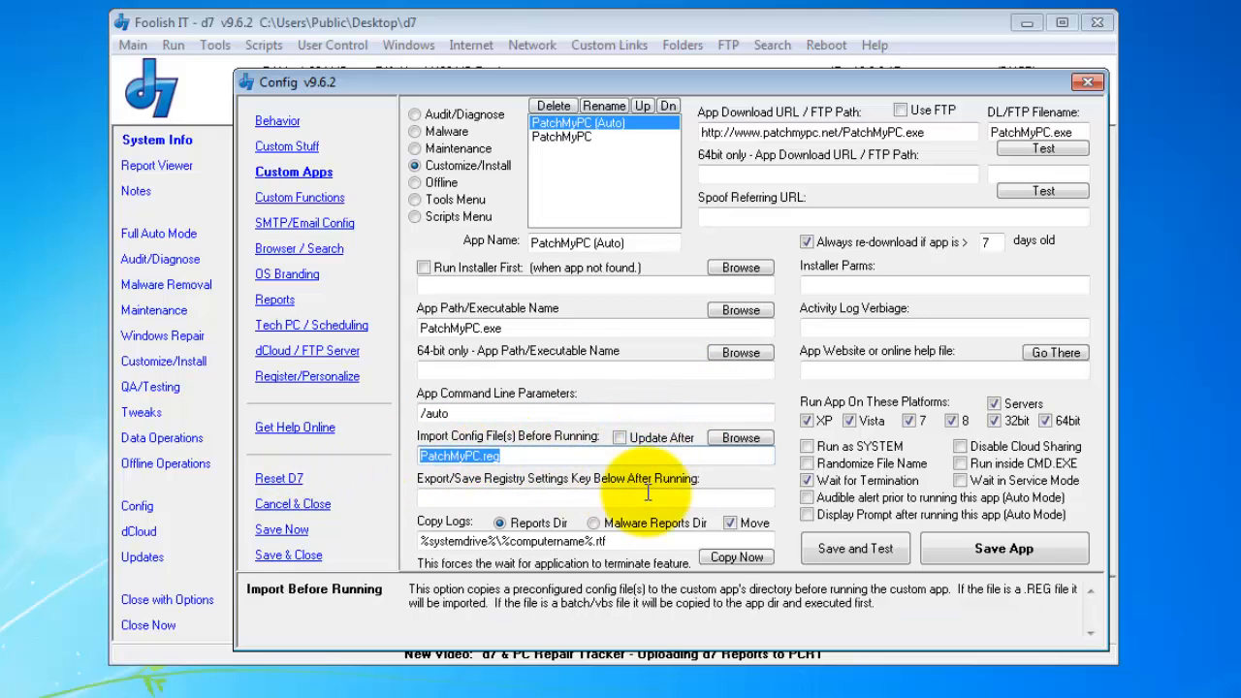
{"action": "left_click", "coordinate": [572, 456]}
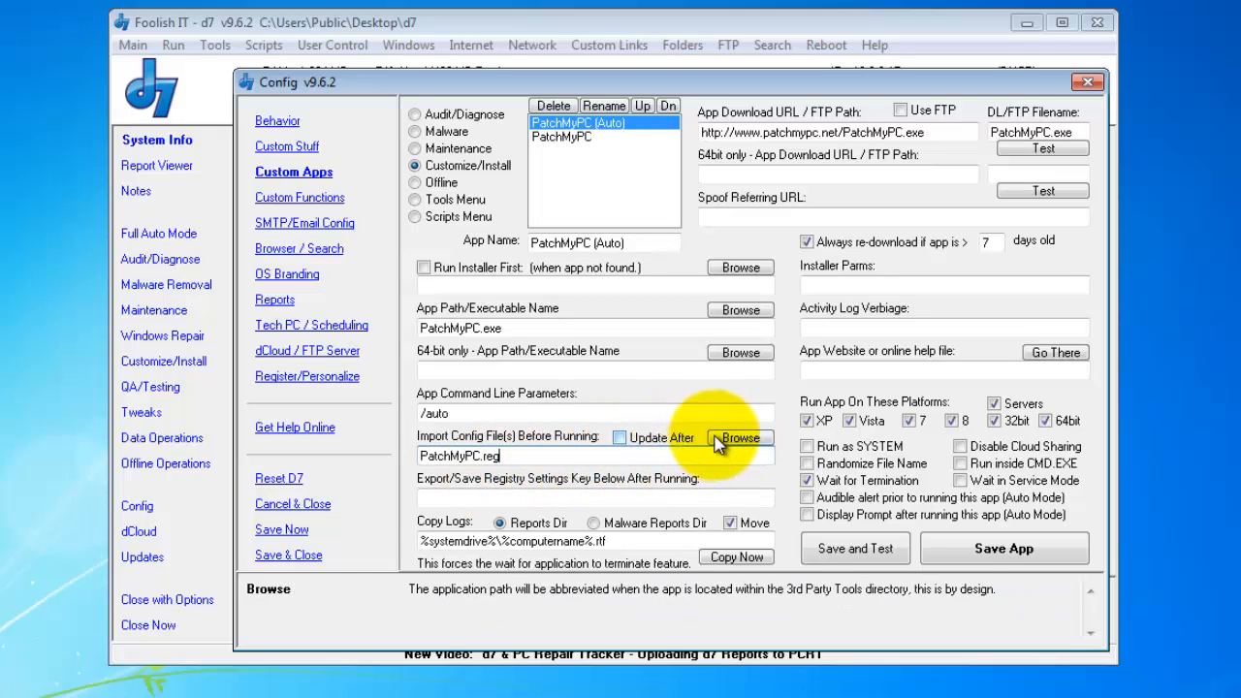
{"action": "left_click_drag", "start_coordinate": [514, 455], "coordinate": [350, 456]}
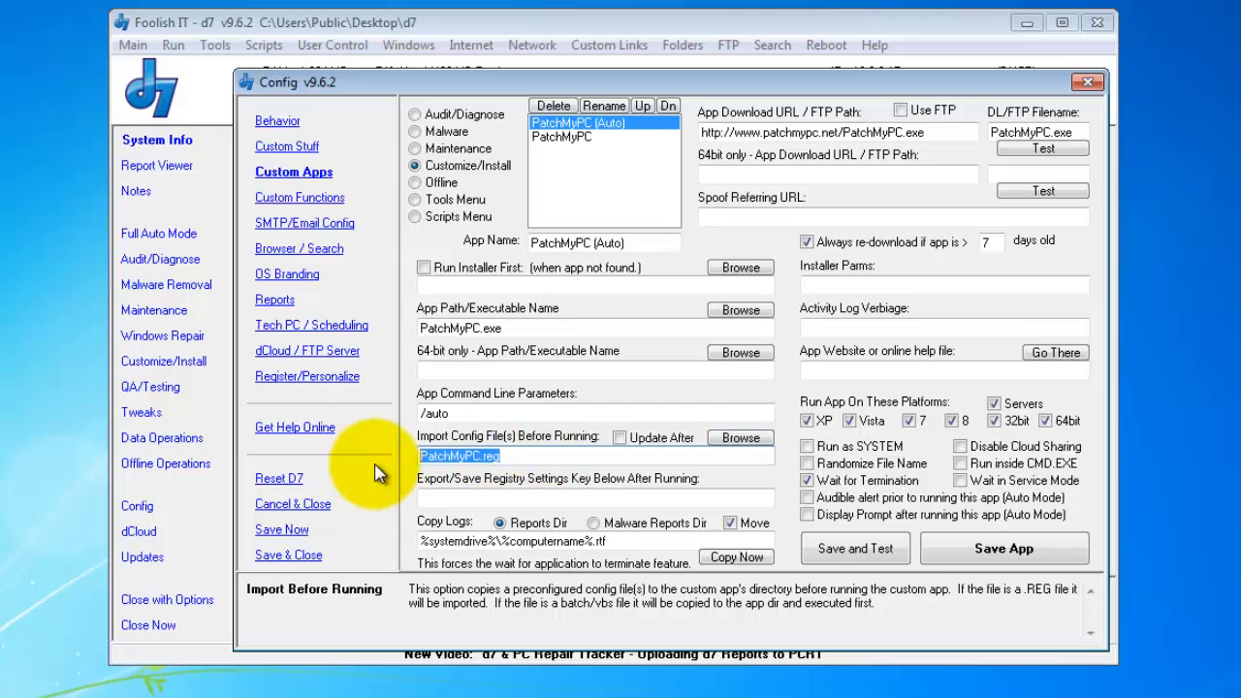
{"action": "left_click", "coordinate": [740, 438]}
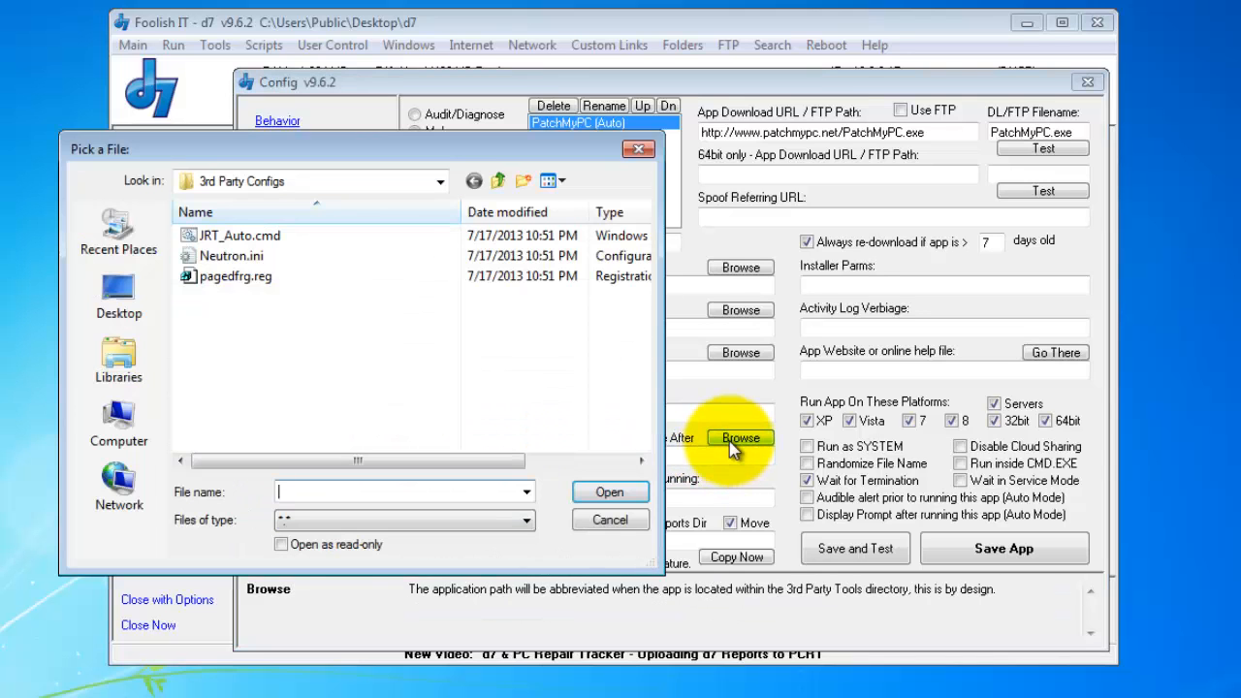
{"action": "left_click", "coordinate": [254, 280]}
{"action": "right_click", "coordinate": [255, 281]}
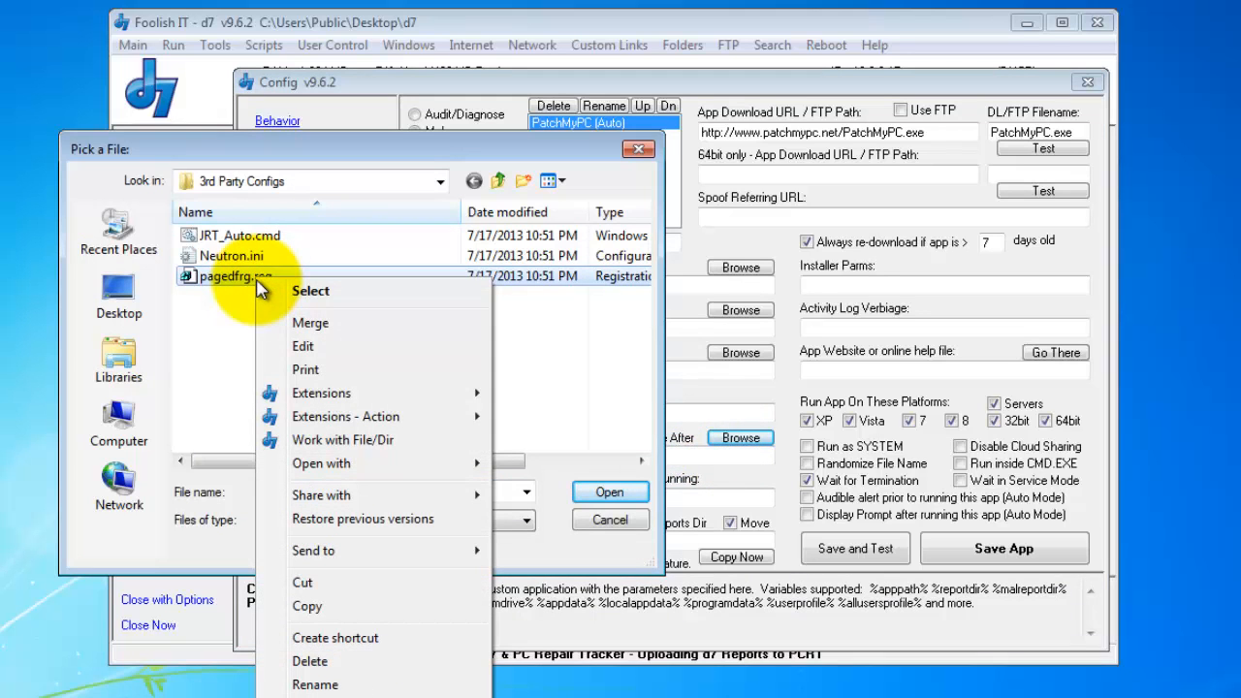
{"action": "left_click", "coordinate": [204, 331]}
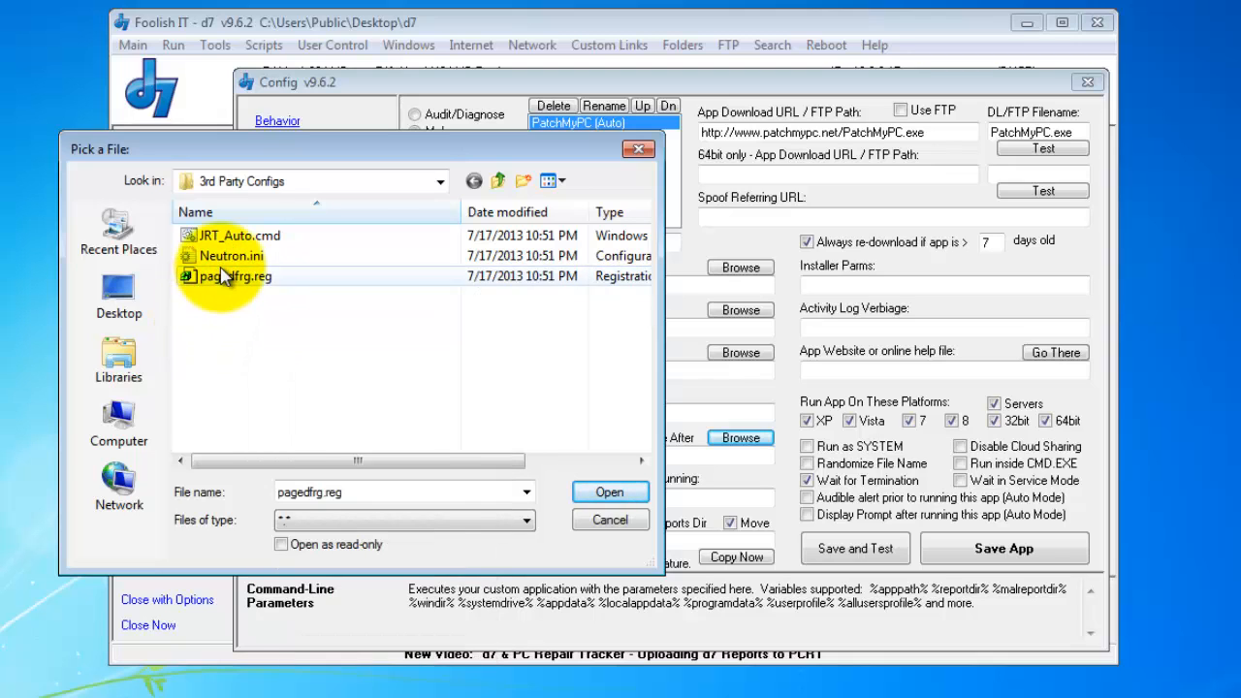
{"action": "right_click", "coordinate": [218, 278]}
{"action": "left_click", "coordinate": [264, 332]}
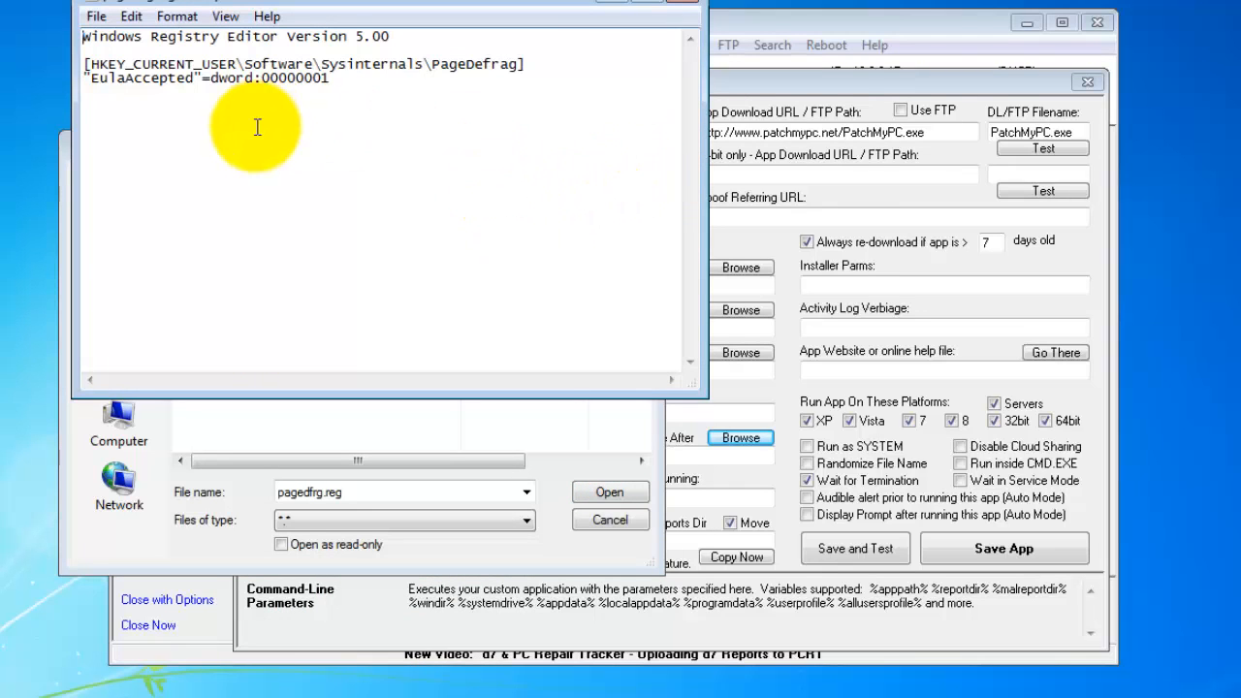
{"action": "left_click_drag", "start_coordinate": [355, 5], "coordinate": [407, 0]}
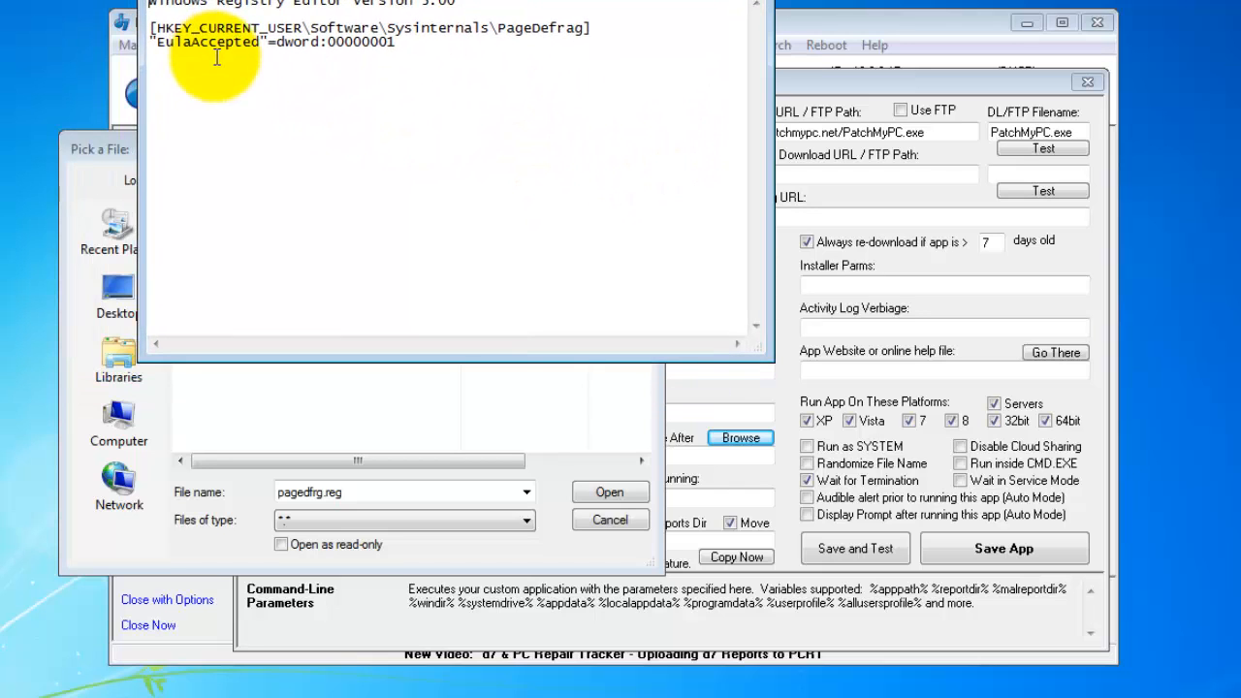
{"action": "left_click", "coordinate": [413, 47]}
{"action": "double_click", "coordinate": [354, 44]}
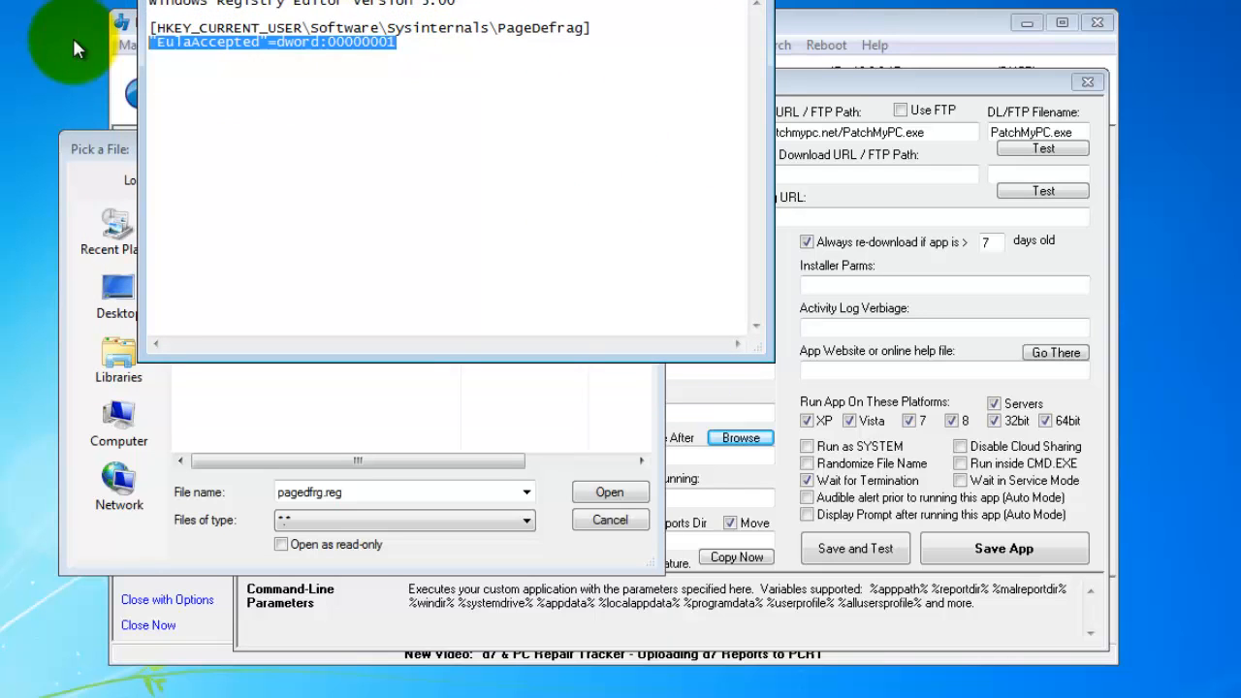
{"action": "left_click", "coordinate": [452, 55]}
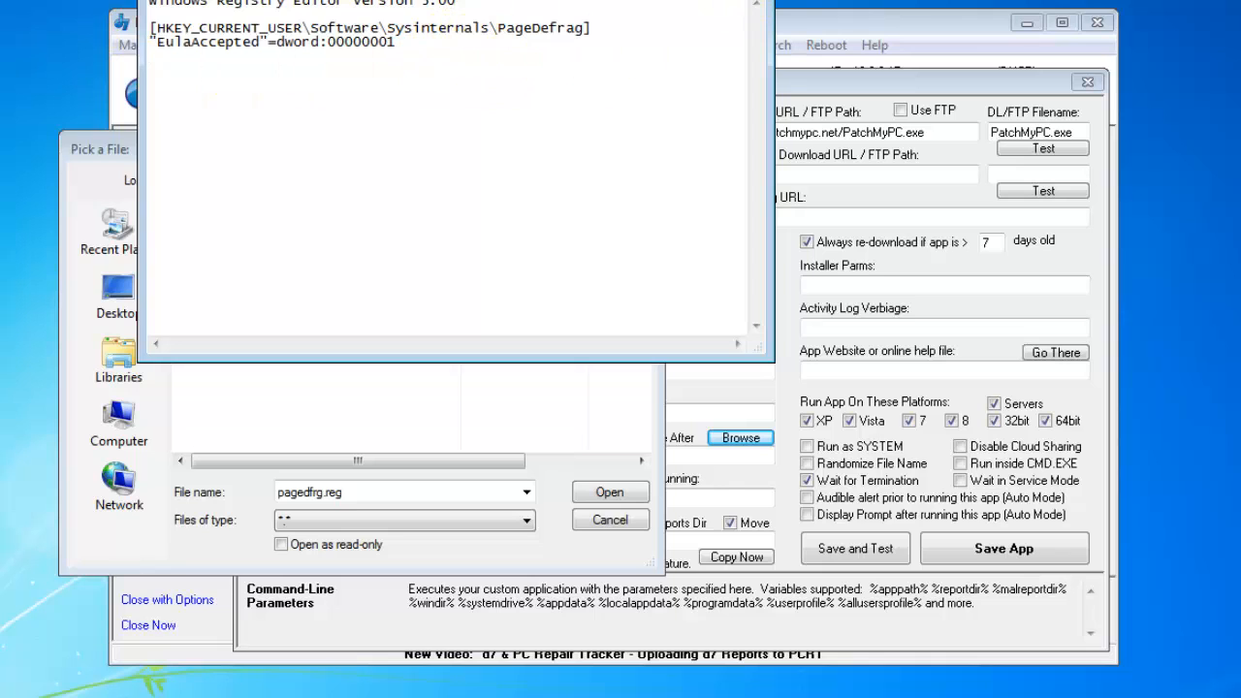
{"action": "key", "text": "alt+F4"}
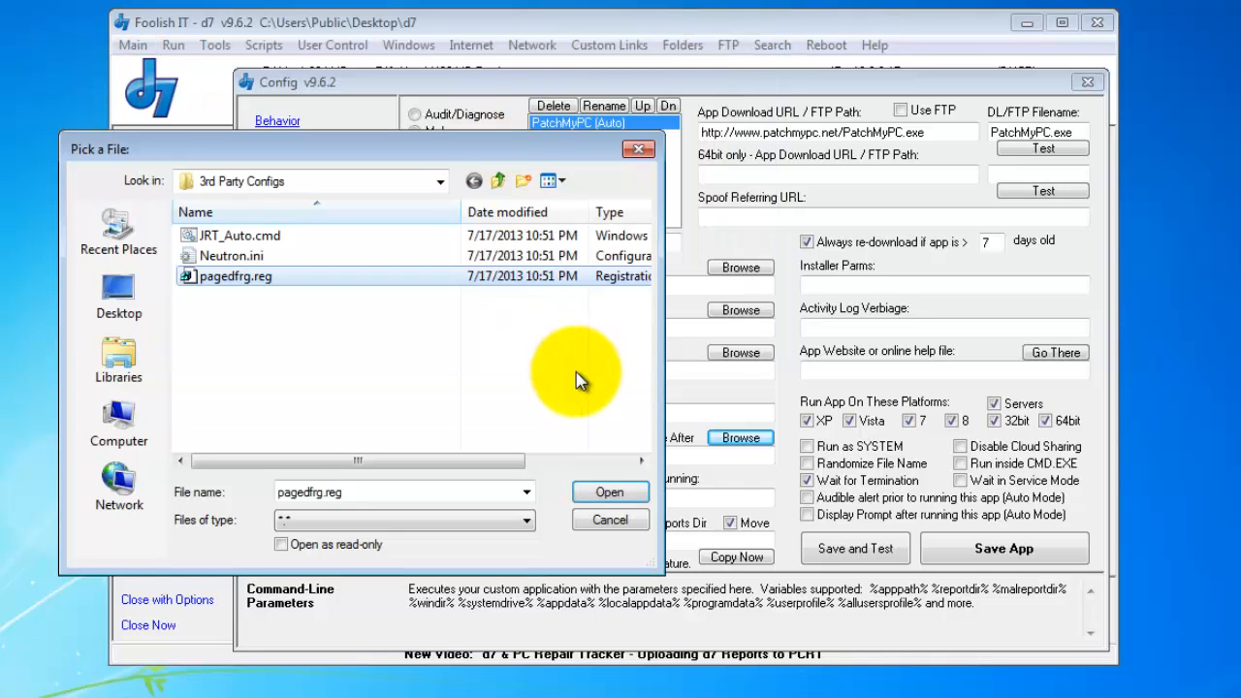
{"action": "left_click", "coordinate": [597, 519]}
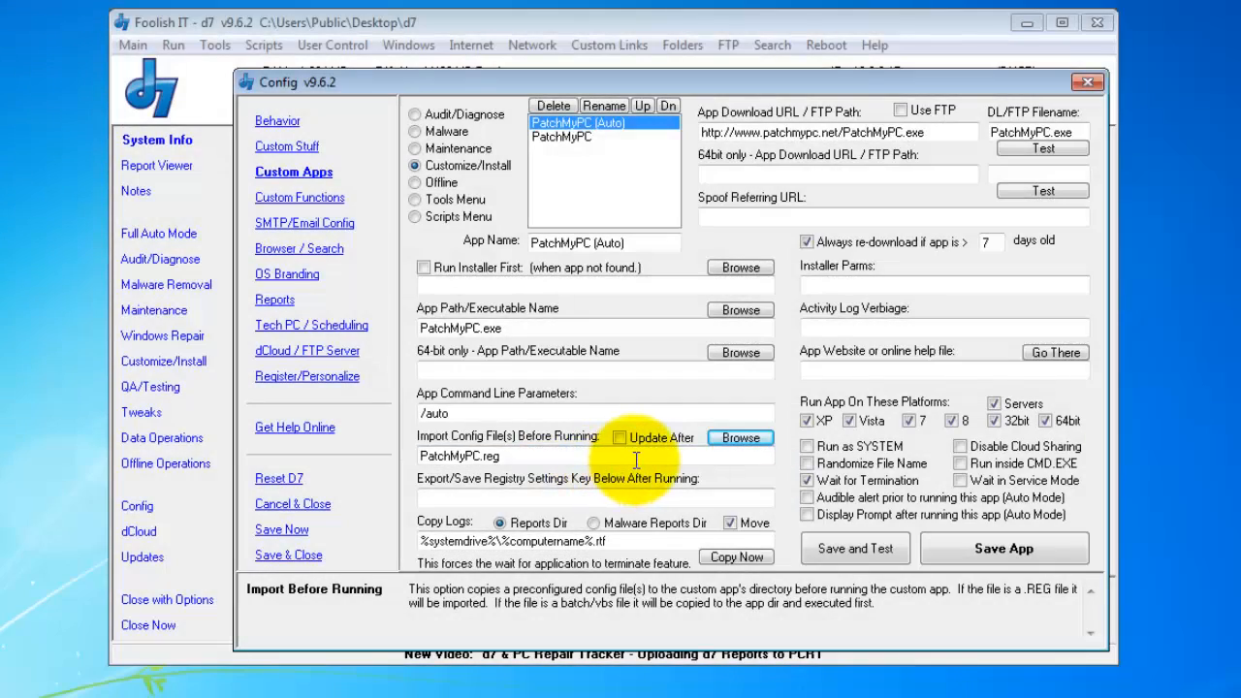
- Enable Update After for the PatchMyPC.reg import, then view the plain PatchMyPC entry
{"action": "left_click", "coordinate": [621, 438]}
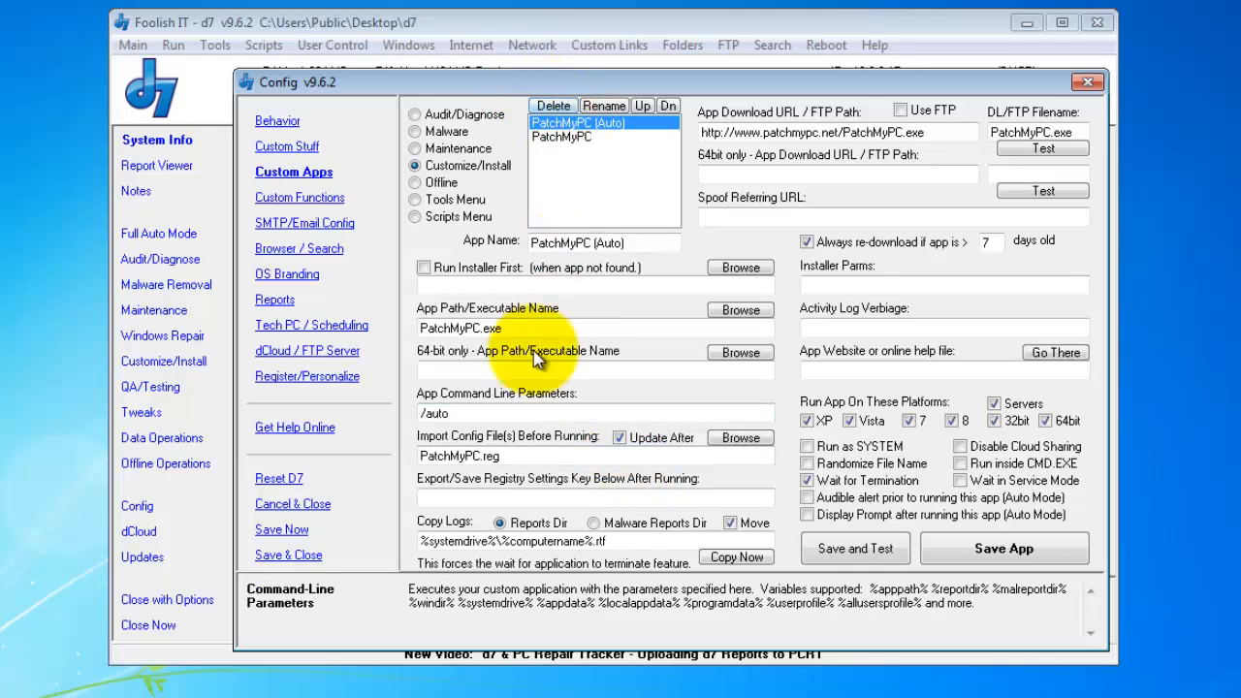
{"action": "left_click", "coordinate": [598, 138]}
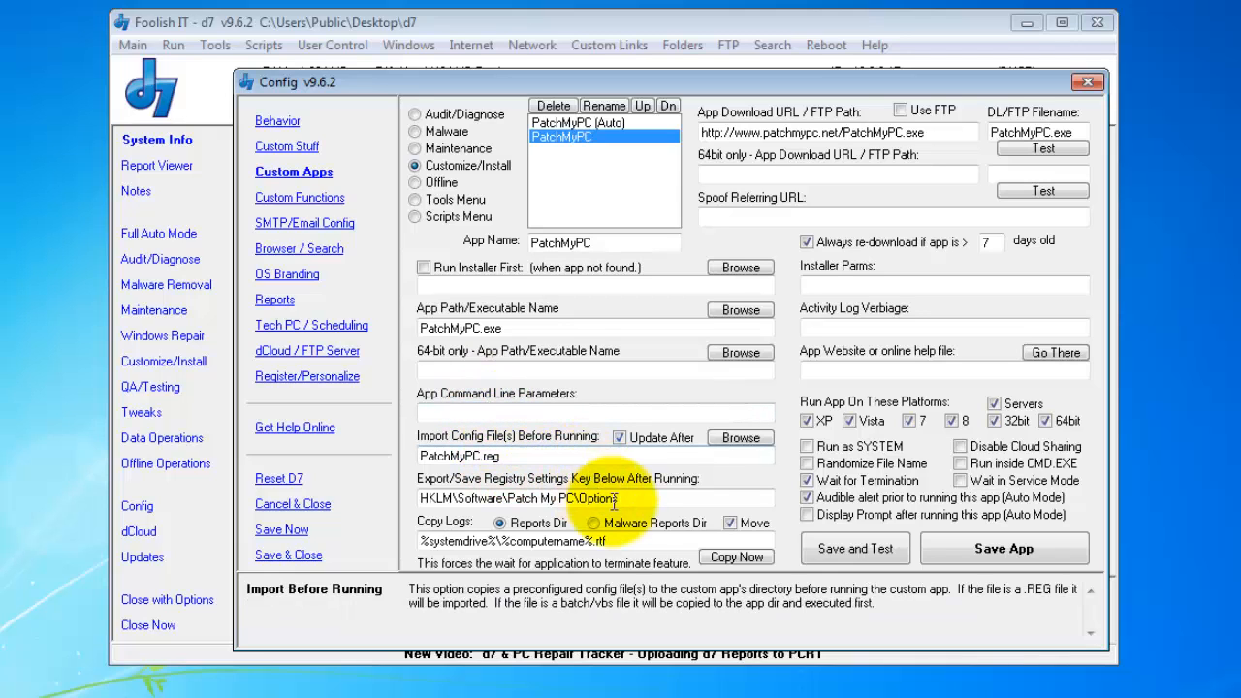
{"action": "left_click_drag", "start_coordinate": [614, 499], "coordinate": [399, 497]}
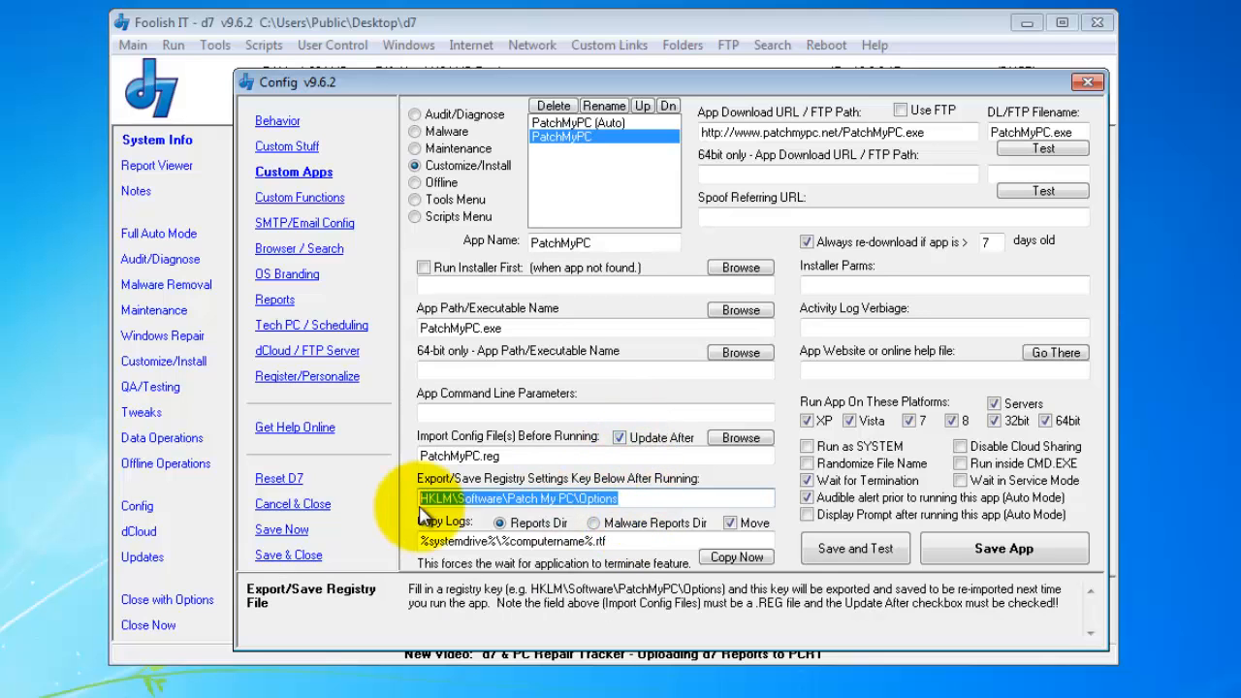
{"action": "left_click", "coordinate": [648, 495]}
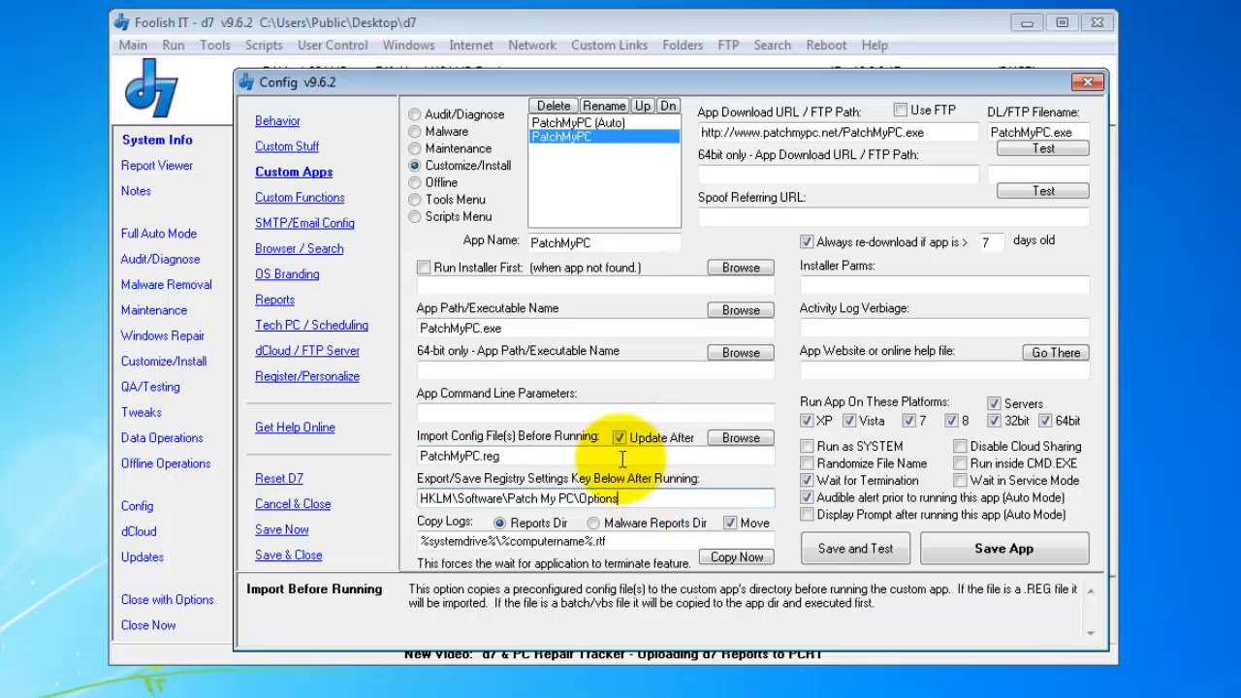
{"action": "left_click", "coordinate": [622, 457]}
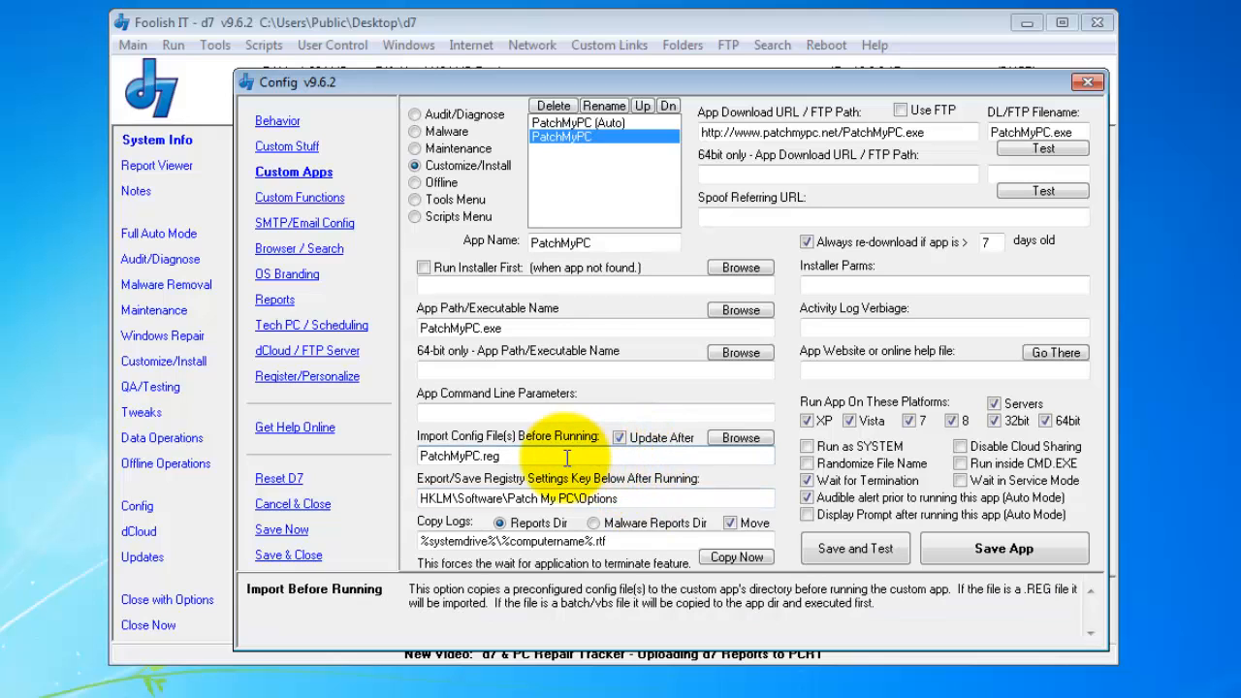
{"action": "left_click_drag", "start_coordinate": [567, 458], "coordinate": [281, 466]}
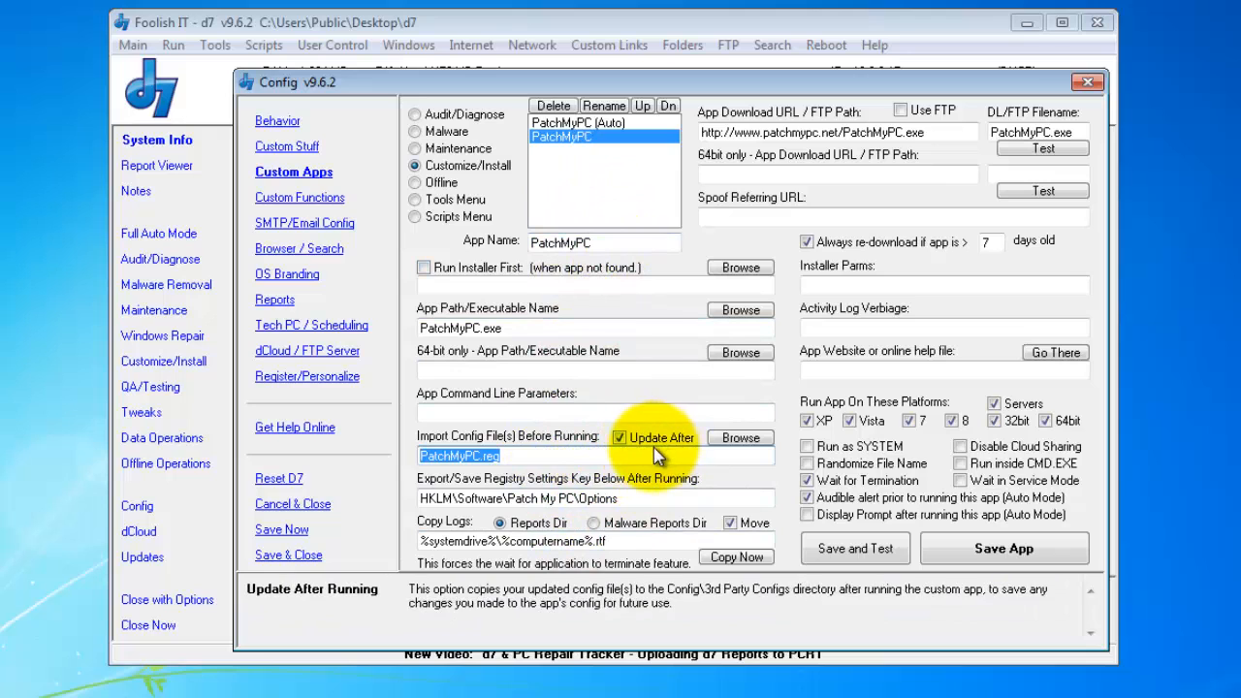
{"action": "left_click", "coordinate": [496, 456]}
{"action": "left_click_drag", "start_coordinate": [496, 455], "coordinate": [340, 456]}
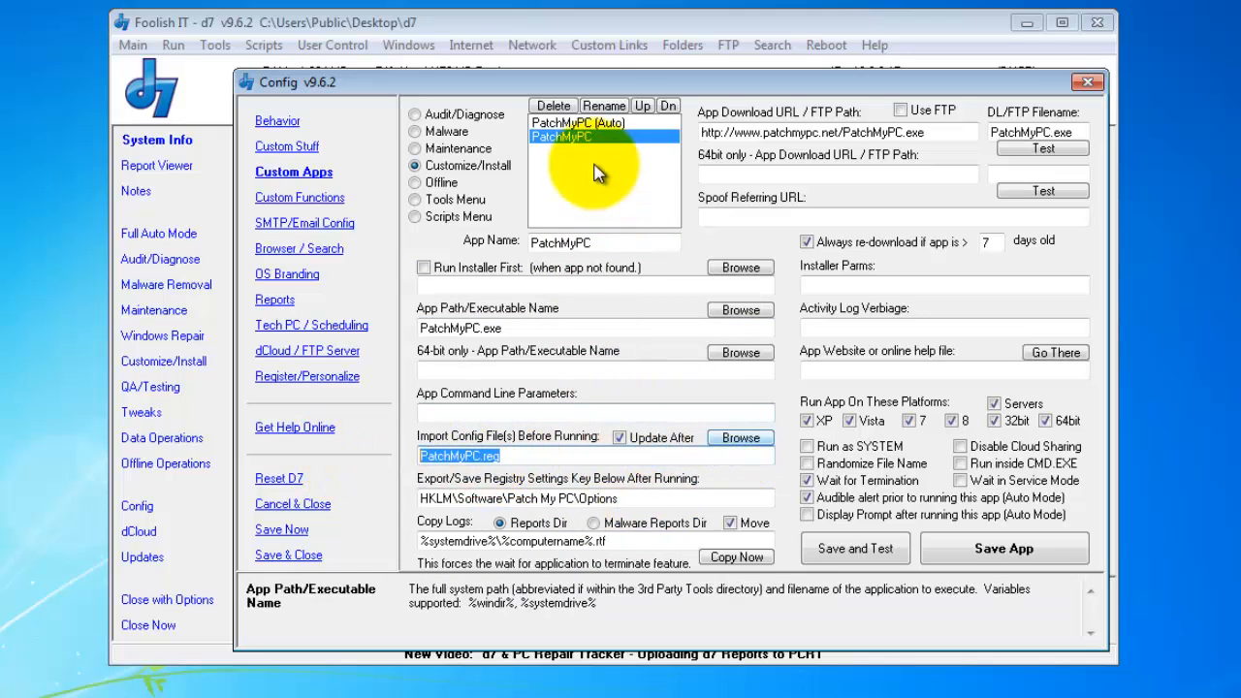
- Switch between the PatchMyPC (Auto) and PatchMyPC entries to compare their settings
{"action": "left_click", "coordinate": [609, 122]}
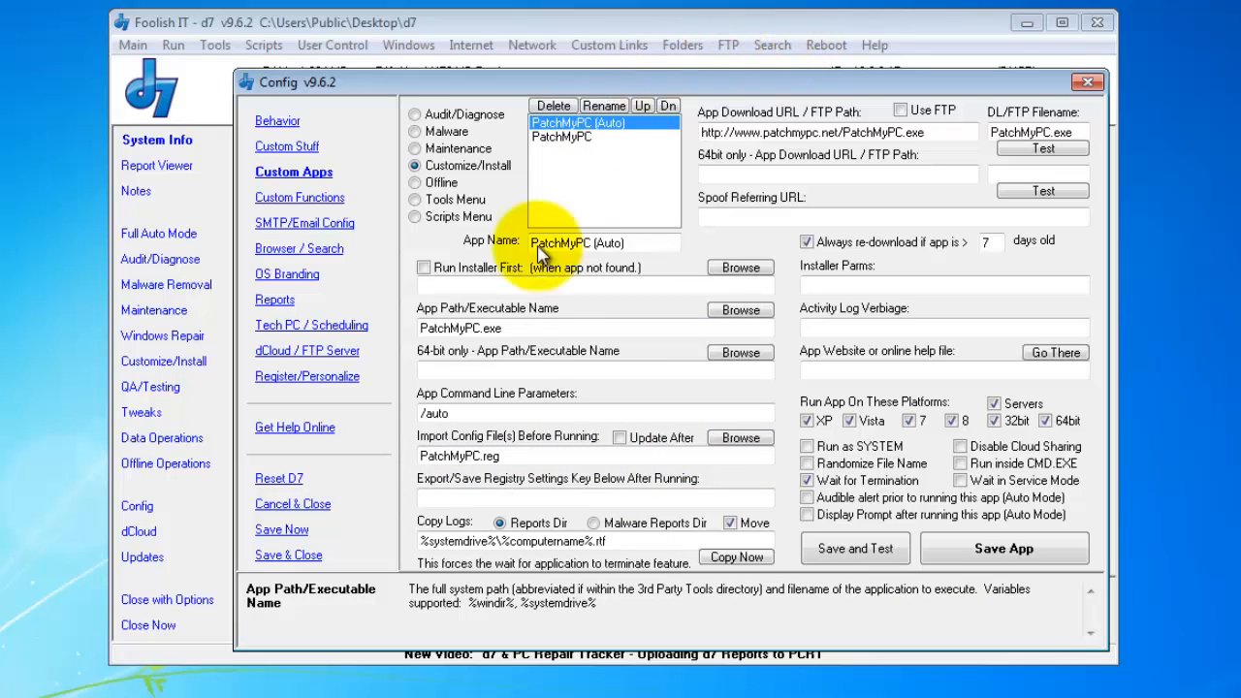
{"action": "left_click", "coordinate": [578, 138]}
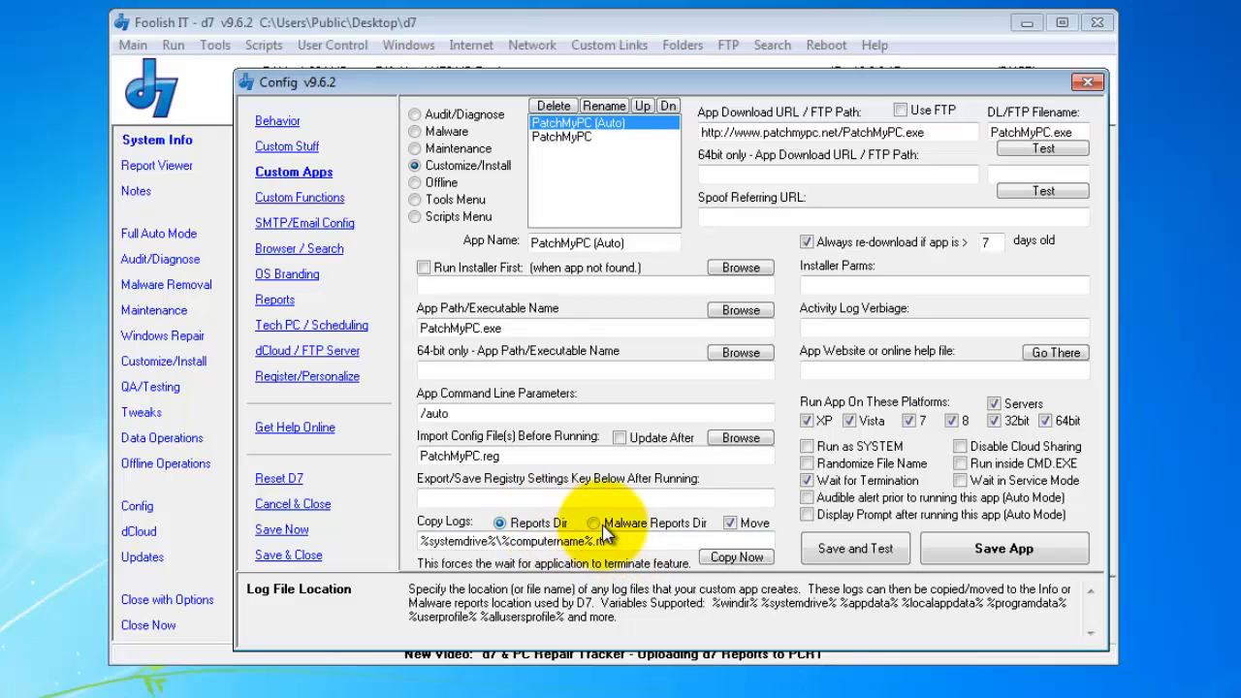
{"action": "left_click", "coordinate": [654, 528]}
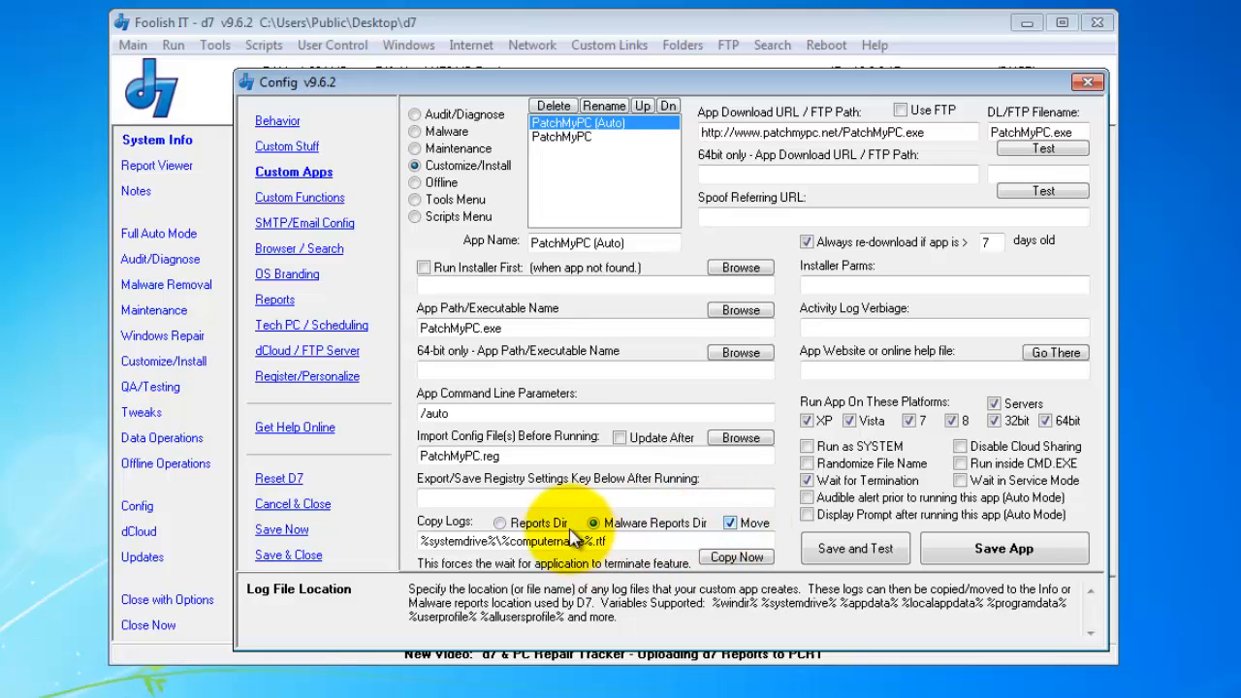
{"action": "left_click", "coordinate": [531, 525]}
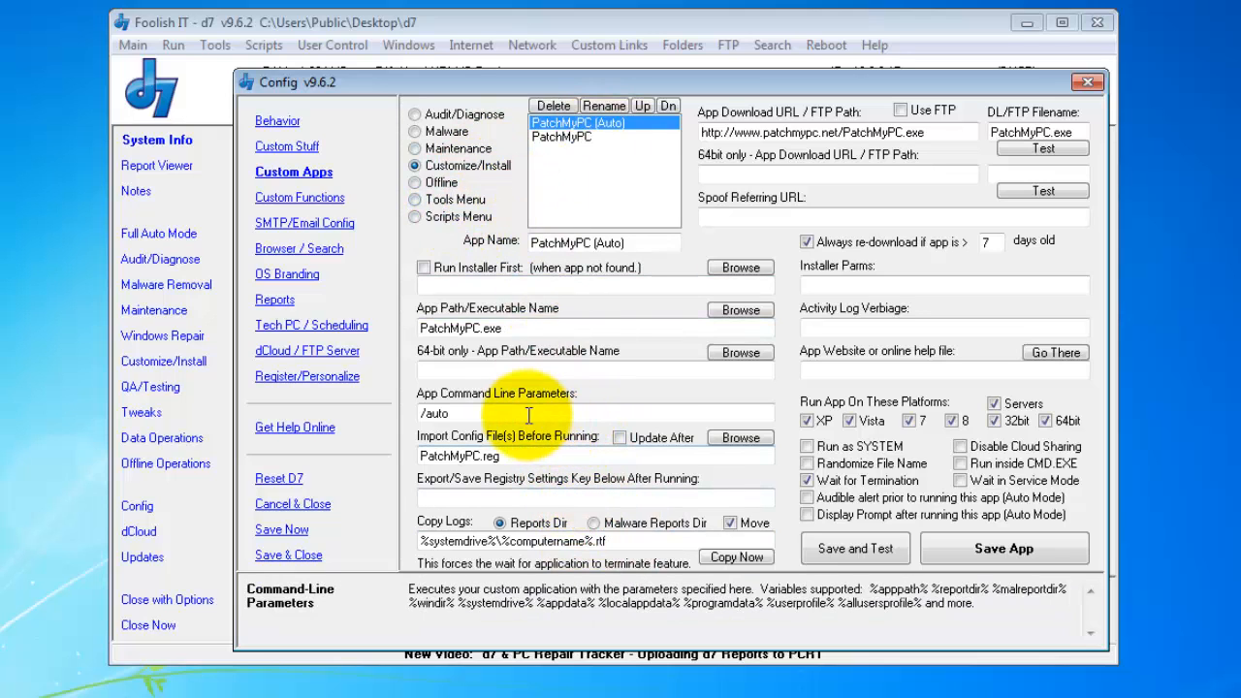
{"action": "left_click", "coordinate": [654, 409]}
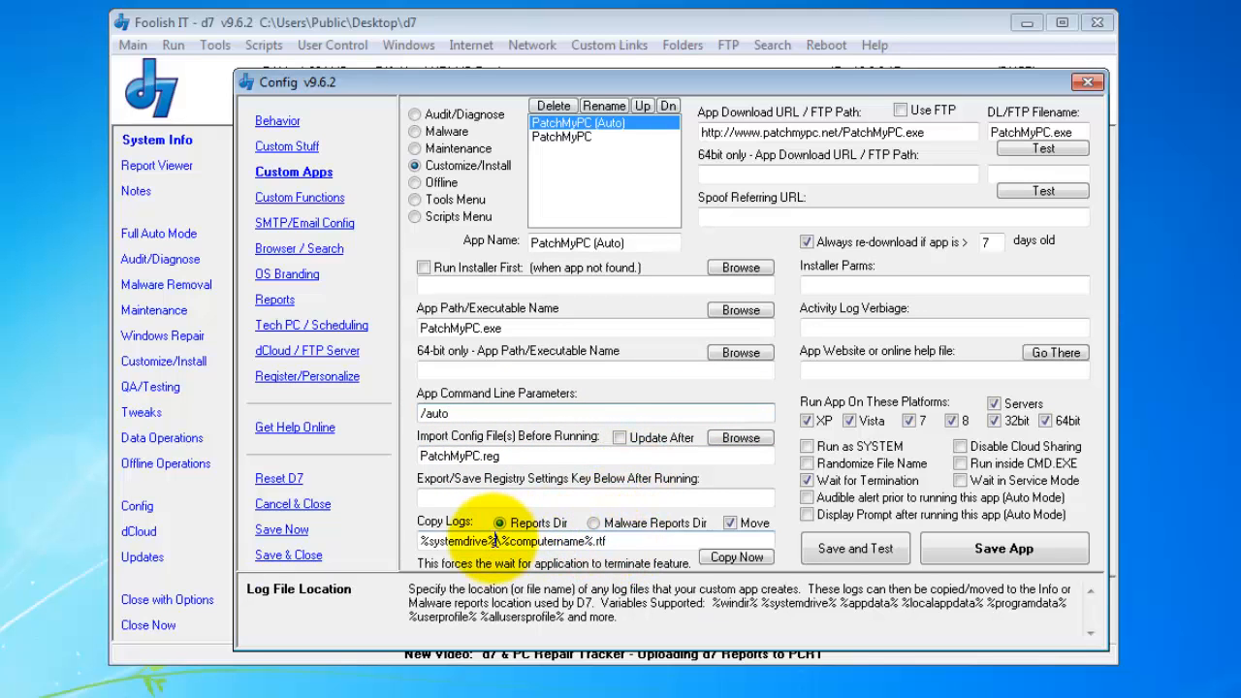
{"action": "left_click_drag", "start_coordinate": [497, 541], "coordinate": [420, 541]}
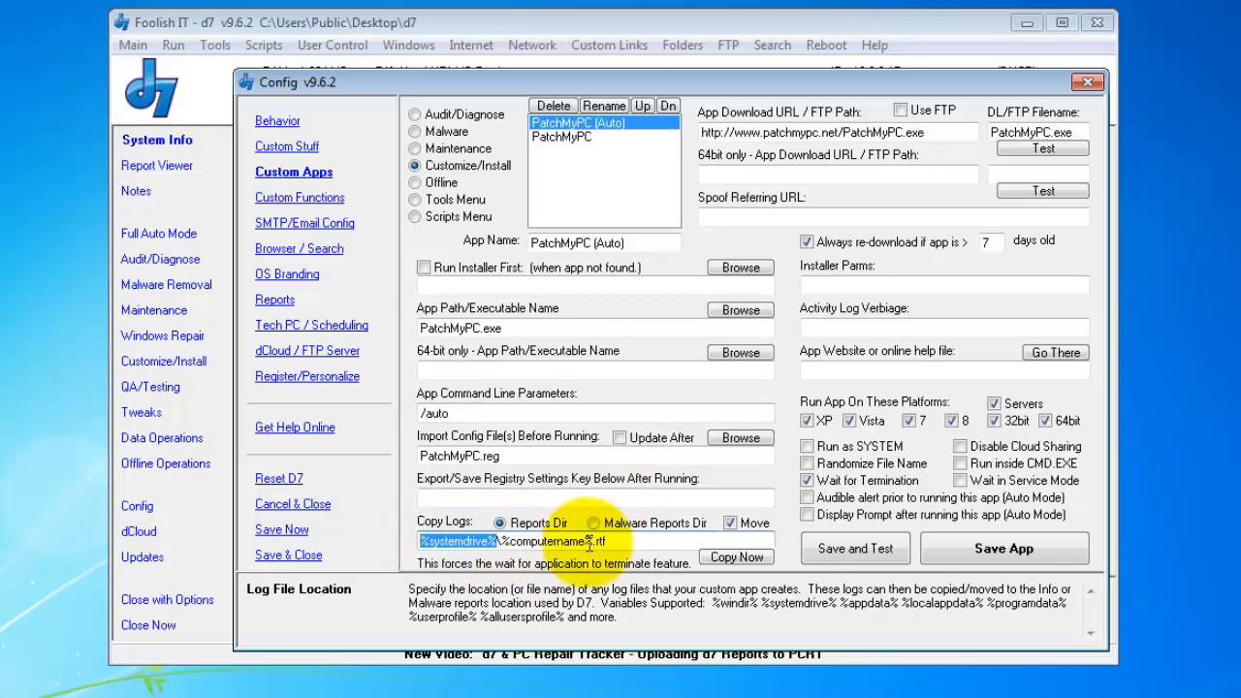
{"action": "left_click", "coordinate": [618, 541]}
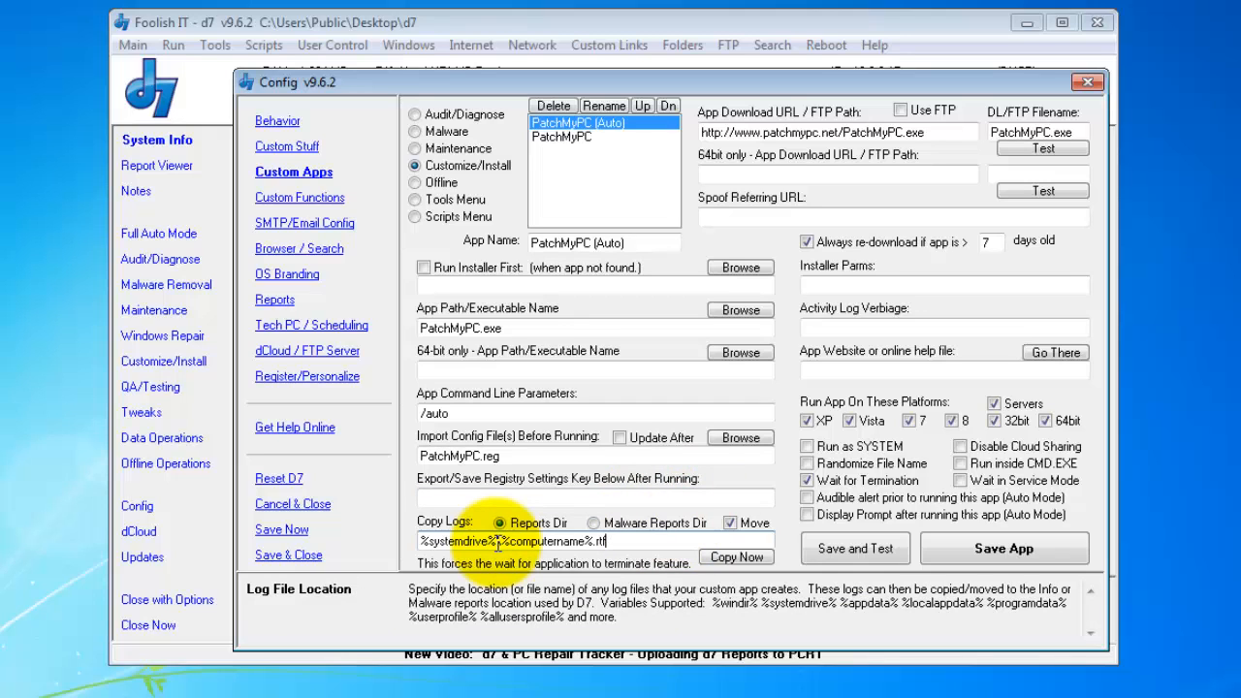
{"action": "left_click_drag", "start_coordinate": [713, 603], "coordinate": [725, 650]}
{"action": "left_click", "coordinate": [712, 617]}
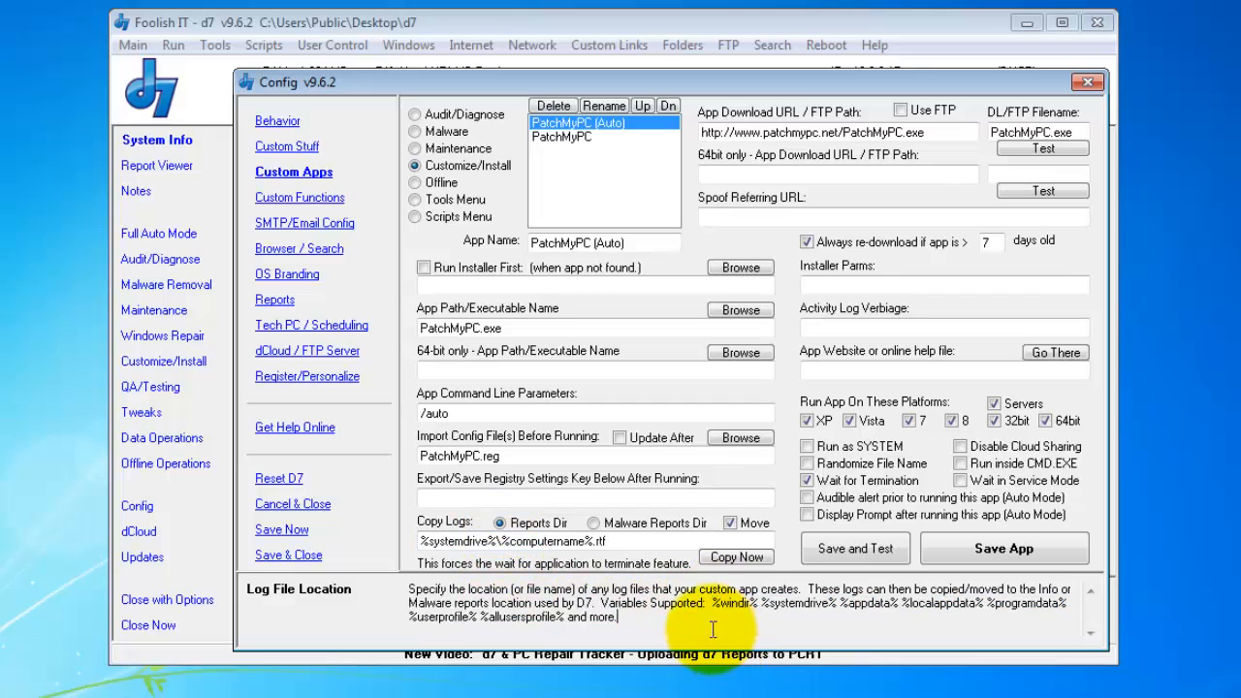
{"action": "left_click_drag", "start_coordinate": [568, 617], "coordinate": [618, 617]}
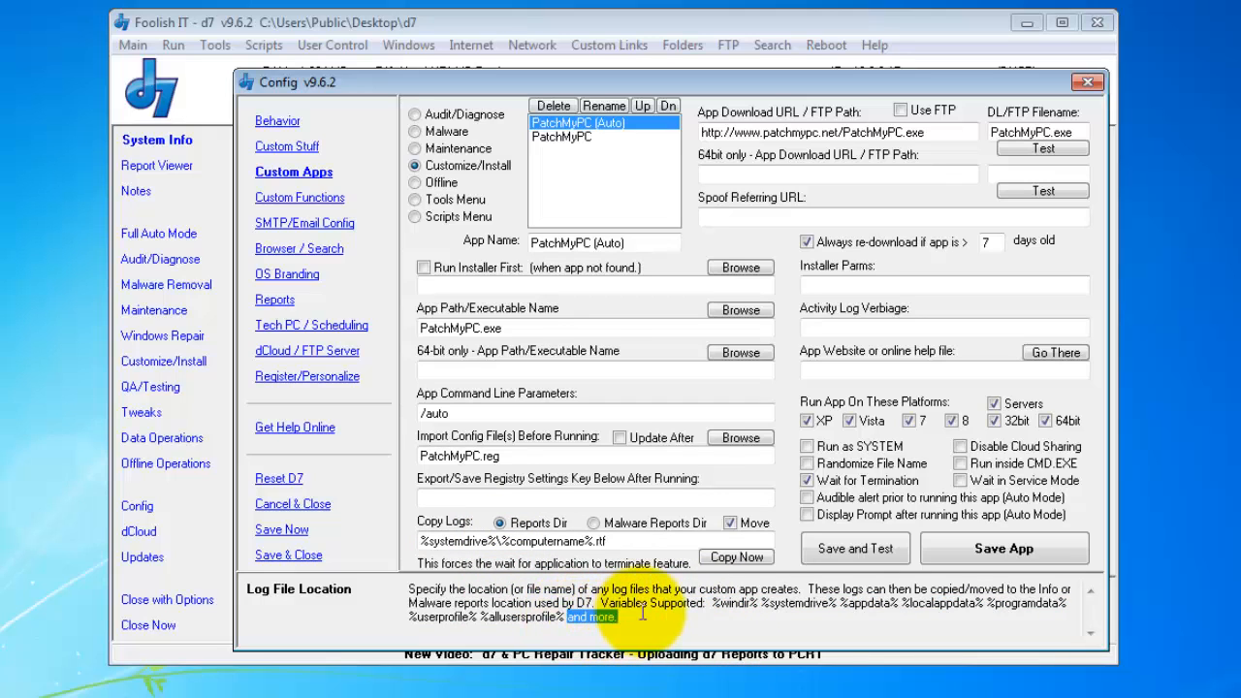
{"action": "left_click", "coordinate": [666, 613]}
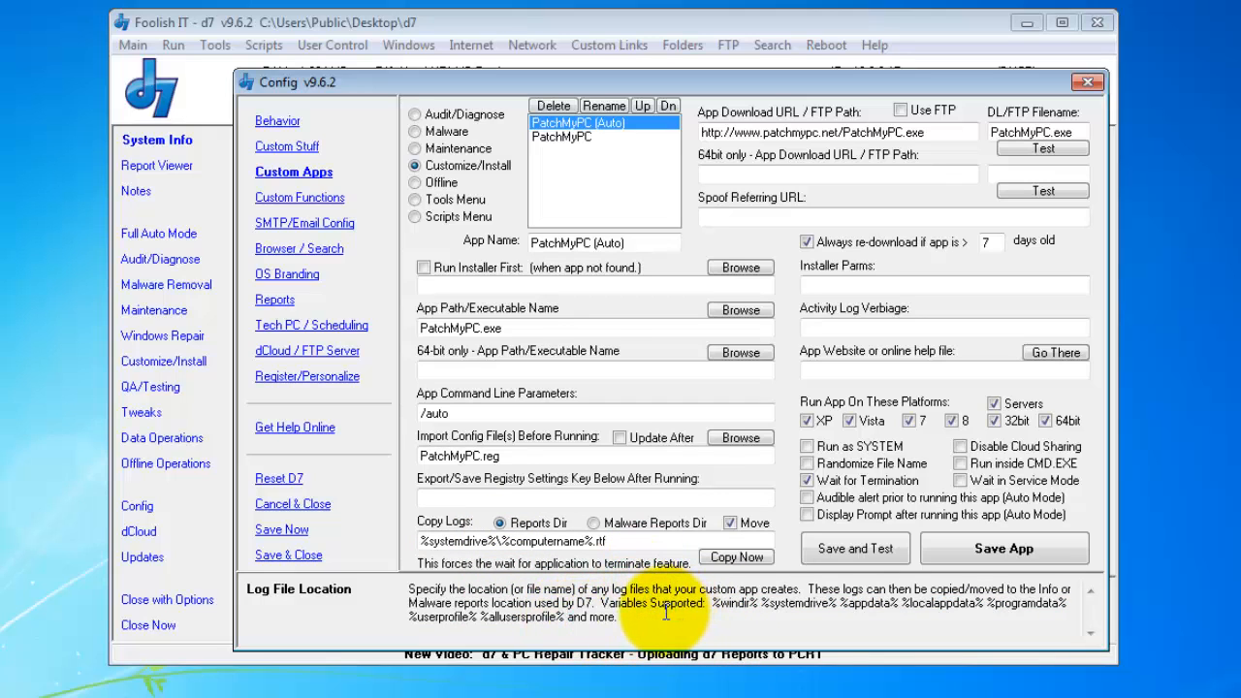
{"action": "left_click", "coordinate": [701, 414]}
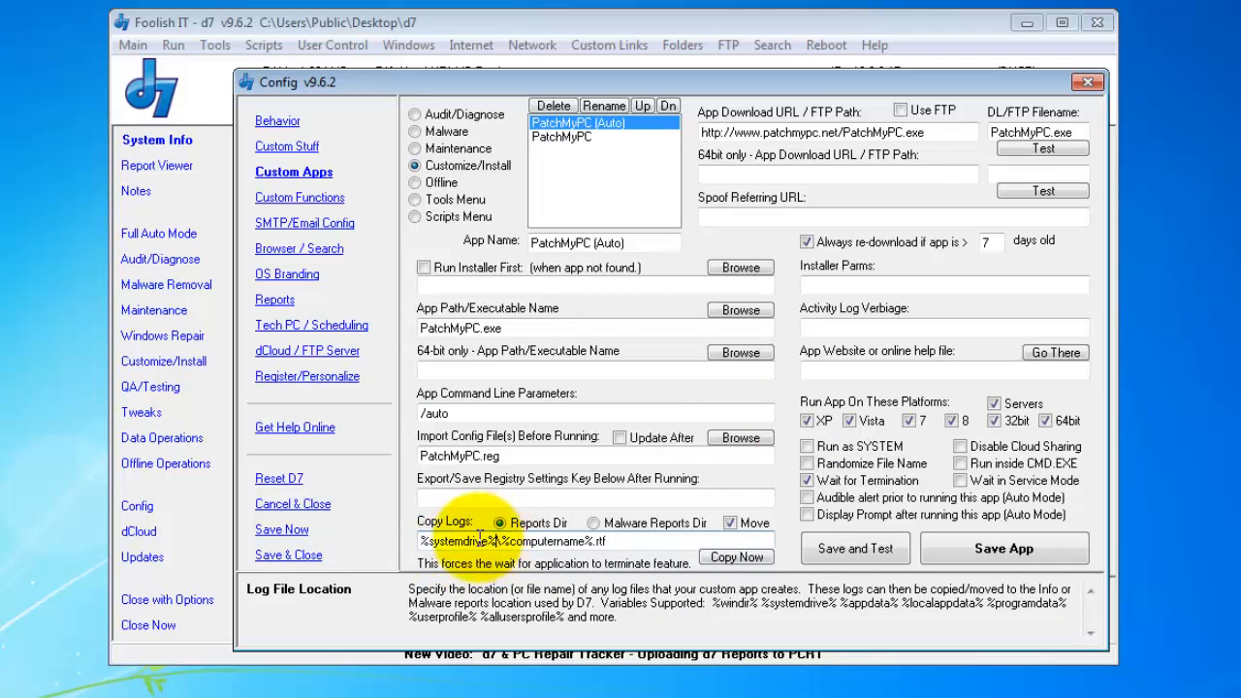
{"action": "left_click_drag", "start_coordinate": [497, 541], "coordinate": [404, 540]}
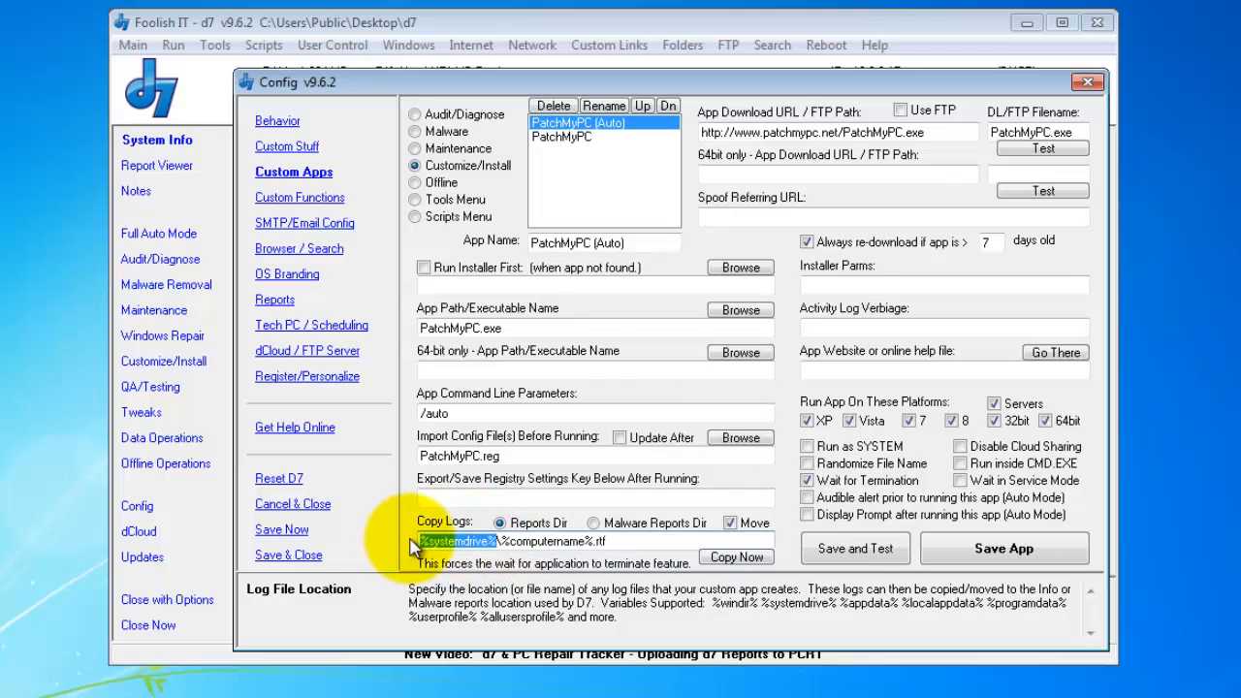
{"action": "left_click", "coordinate": [499, 540]}
{"action": "left_click_drag", "start_coordinate": [504, 540], "coordinate": [587, 545]}
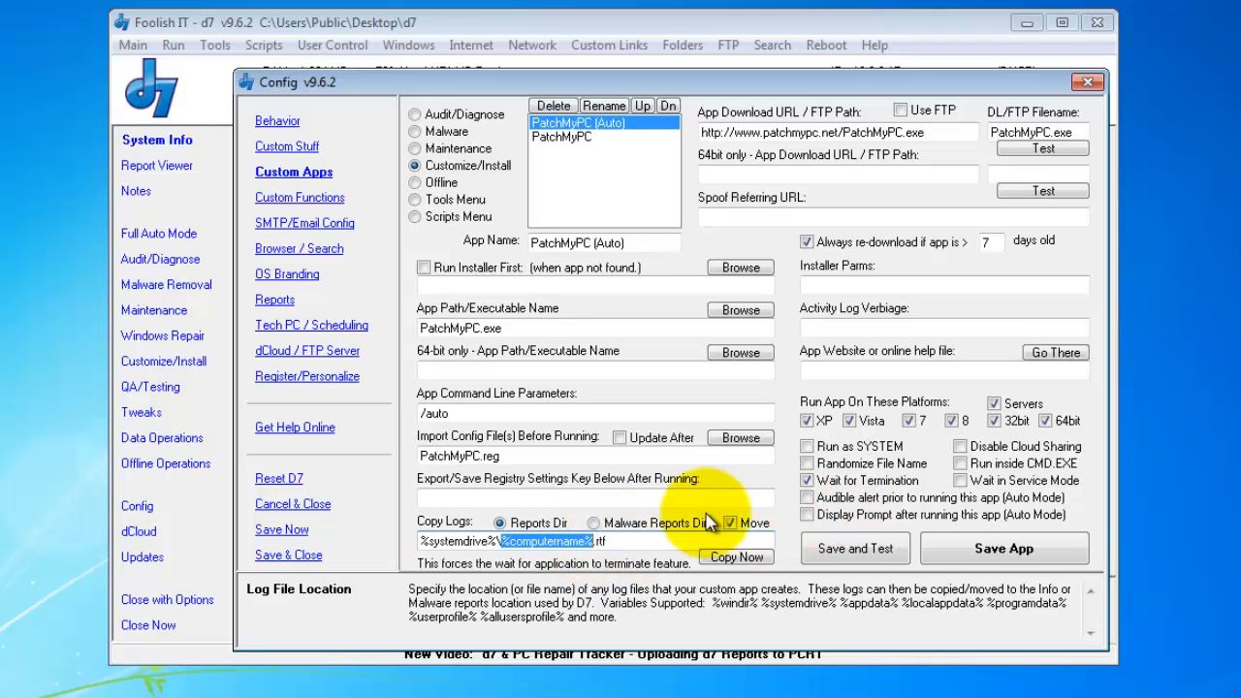
{"action": "left_click", "coordinate": [660, 541]}
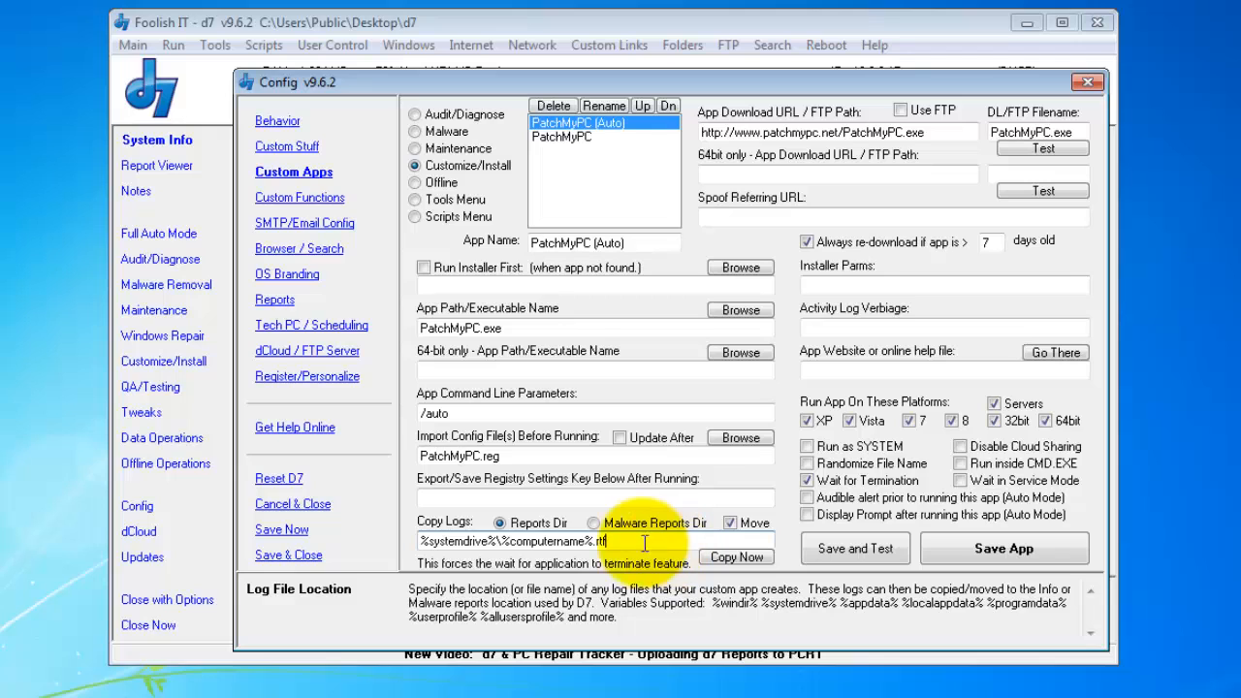
{"action": "left_click_drag", "start_coordinate": [419, 541], "coordinate": [573, 551]}
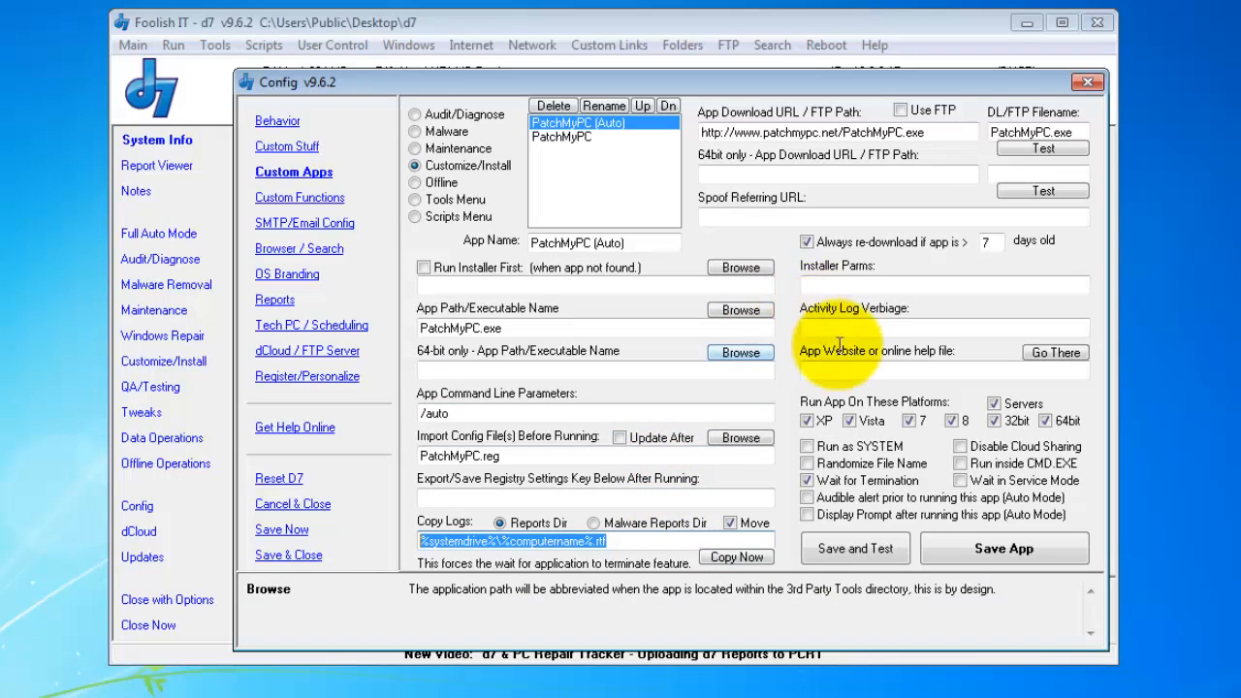
- Turn on Reports > Log All Actions, then return to the Custom Apps settings
{"action": "left_click", "coordinate": [819, 327]}
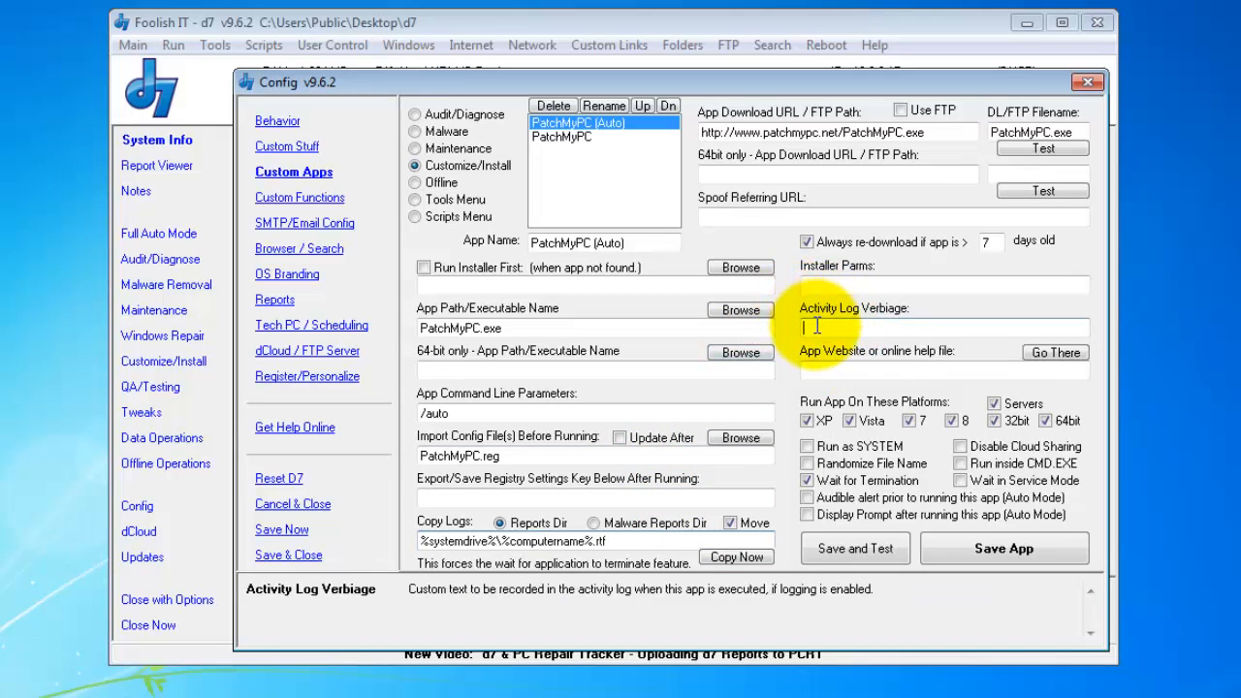
{"action": "left_click_drag", "start_coordinate": [583, 88], "coordinate": [637, 56]}
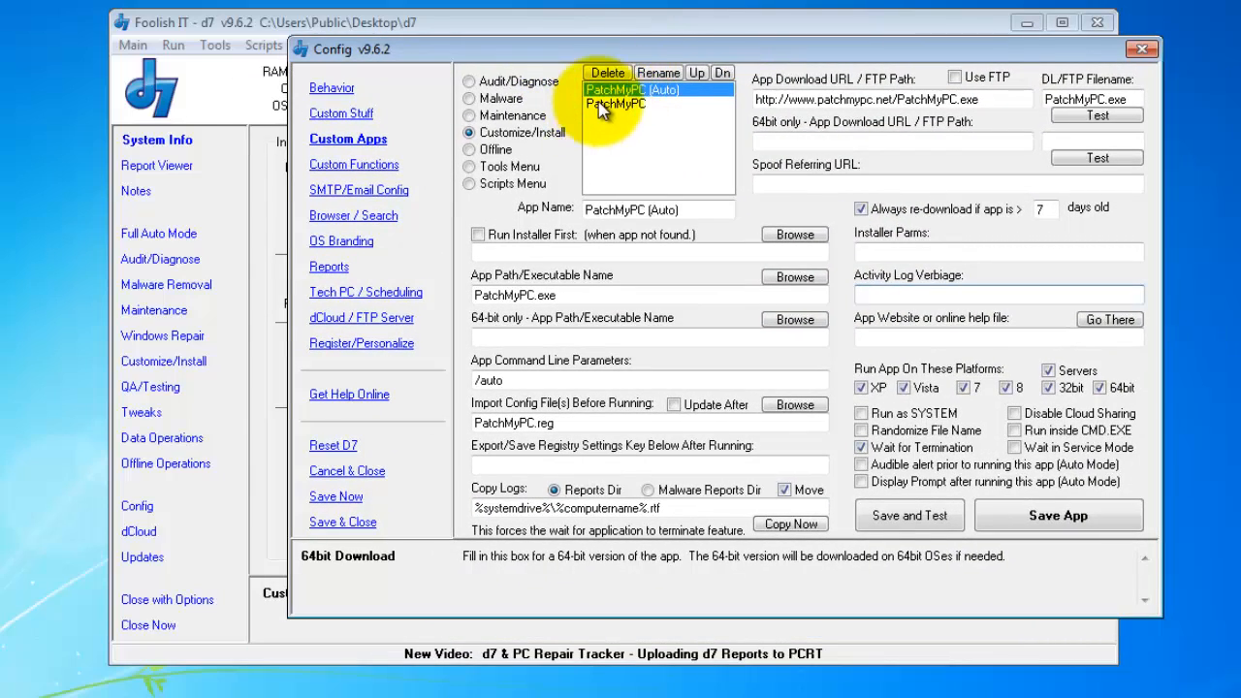
{"action": "left_click", "coordinate": [334, 268]}
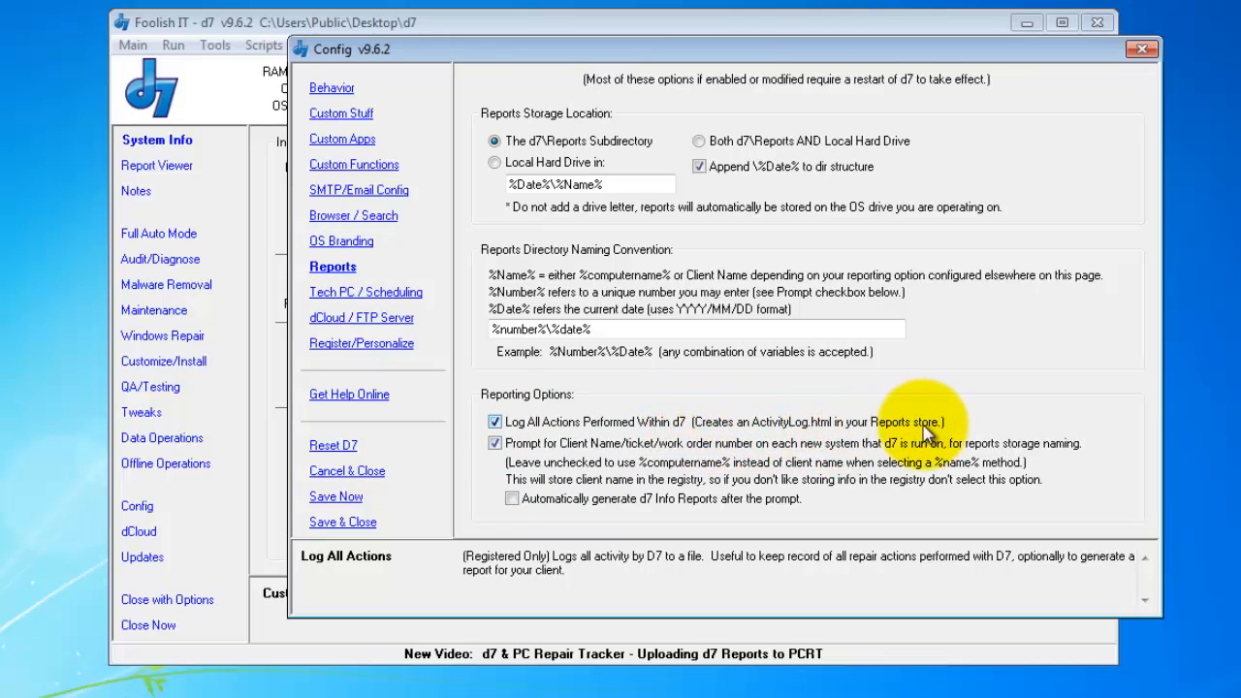
{"action": "left_click", "coordinate": [358, 141]}
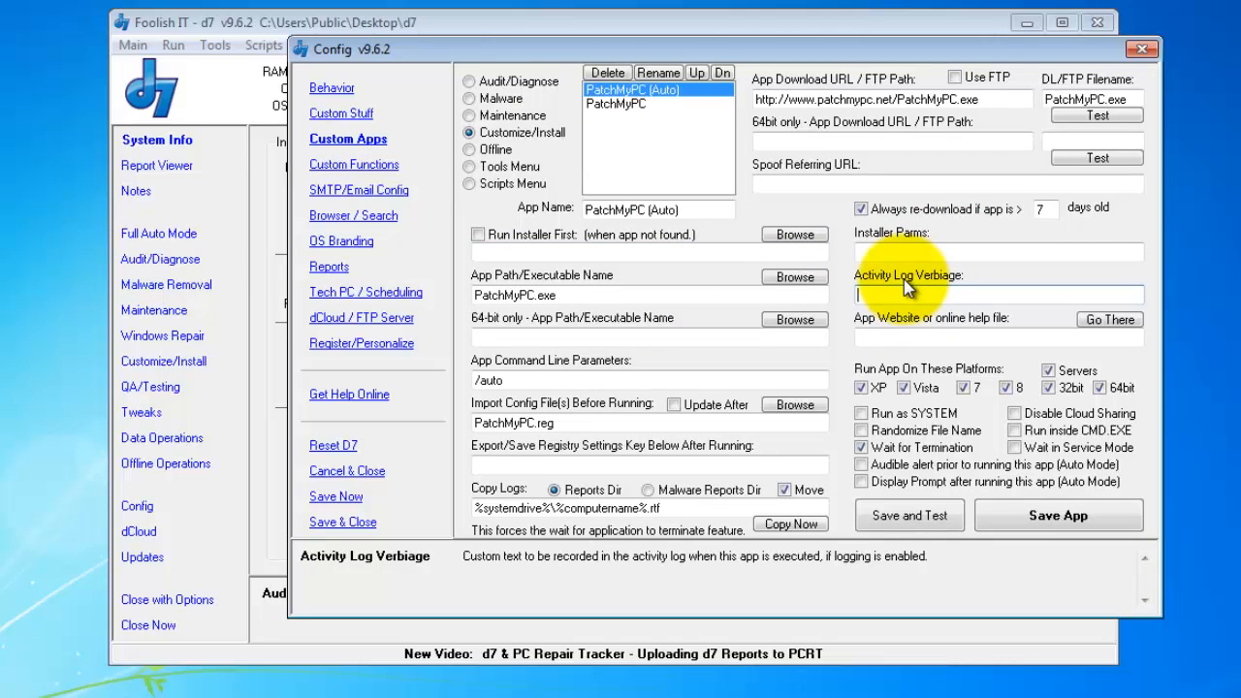
- Enter the verbiage 'Patched critical applications and installed Windows Updates'
{"action": "type", "text": "Pl"}
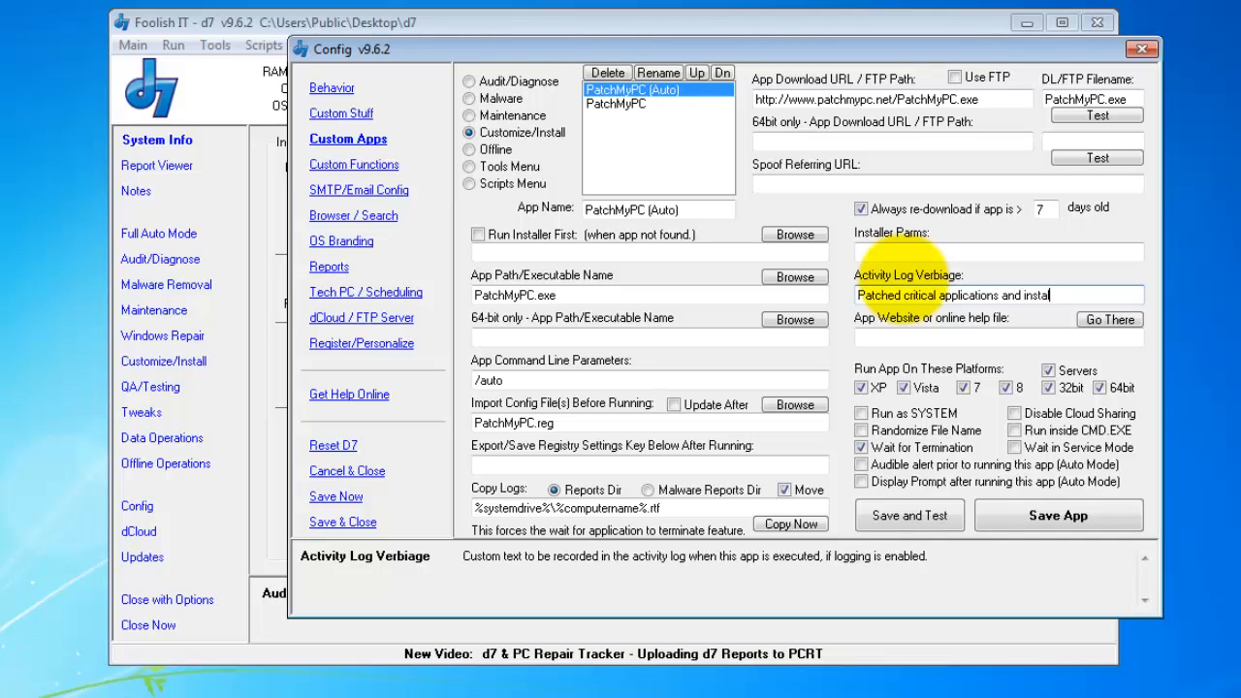
{"action": "type", "text": "Updates"}
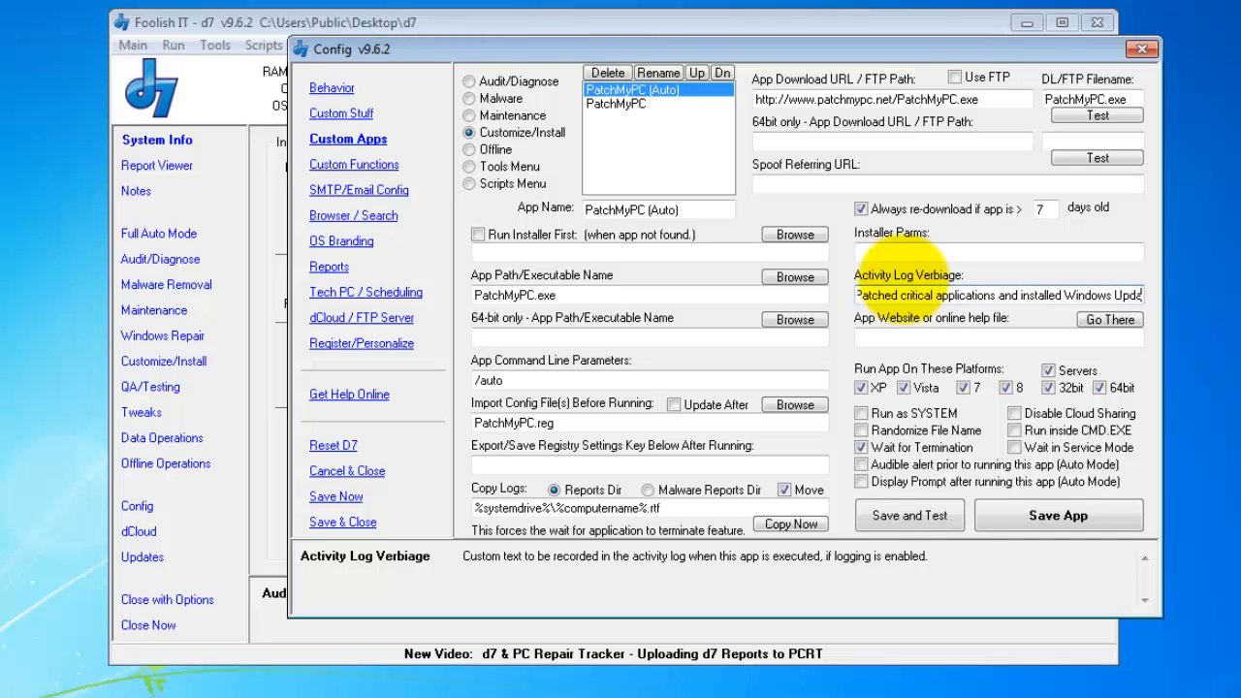
{"action": "left_click_drag", "start_coordinate": [918, 294], "coordinate": [834, 296]}
{"action": "left_click", "coordinate": [901, 296]}
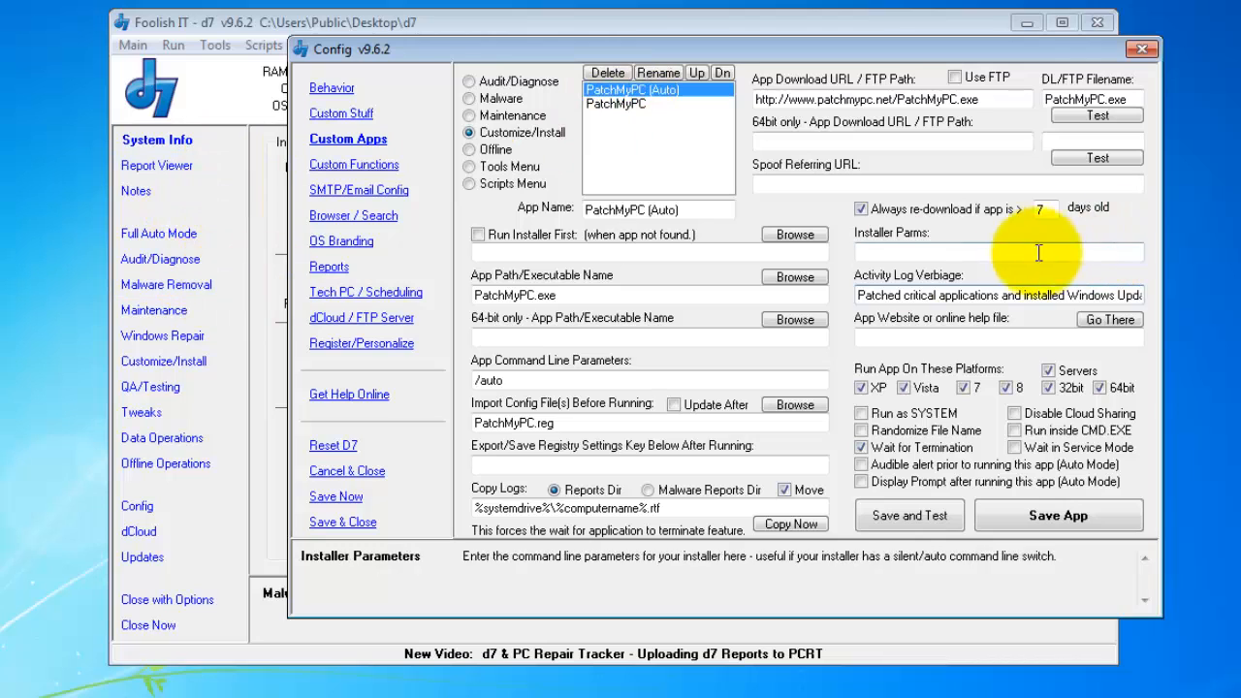
{"action": "left_click_drag", "start_coordinate": [853, 297], "coordinate": [1154, 291]}
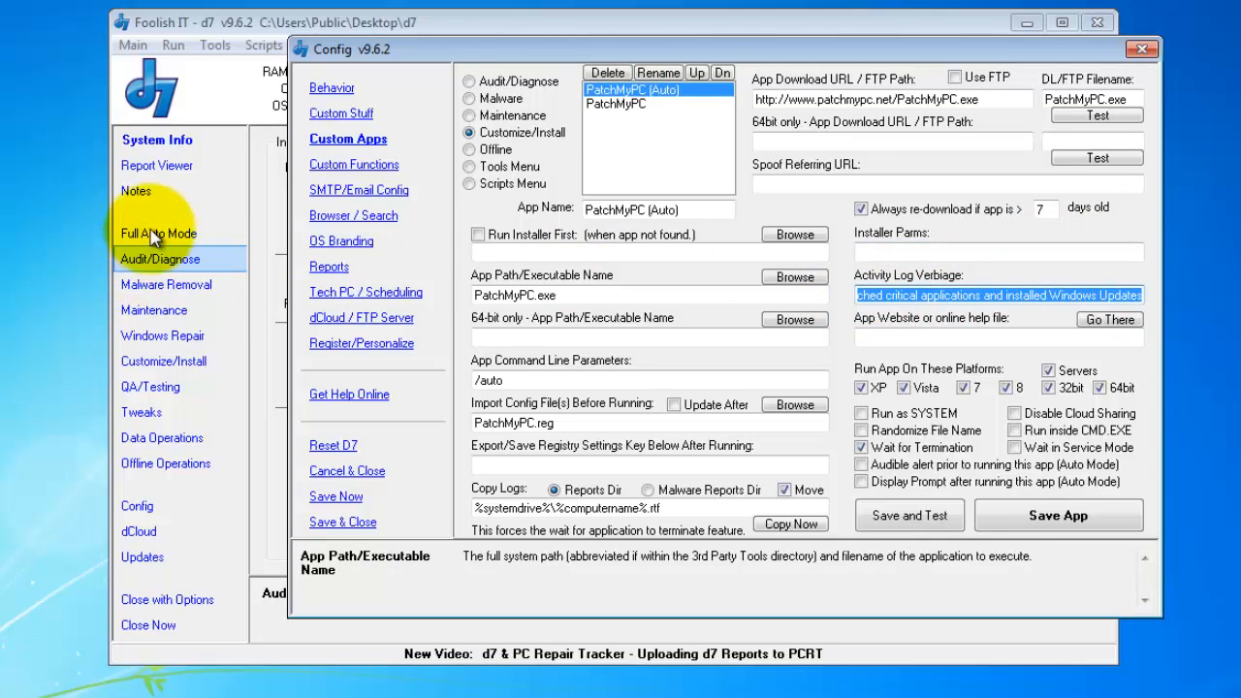
{"action": "left_click", "coordinate": [182, 171]}
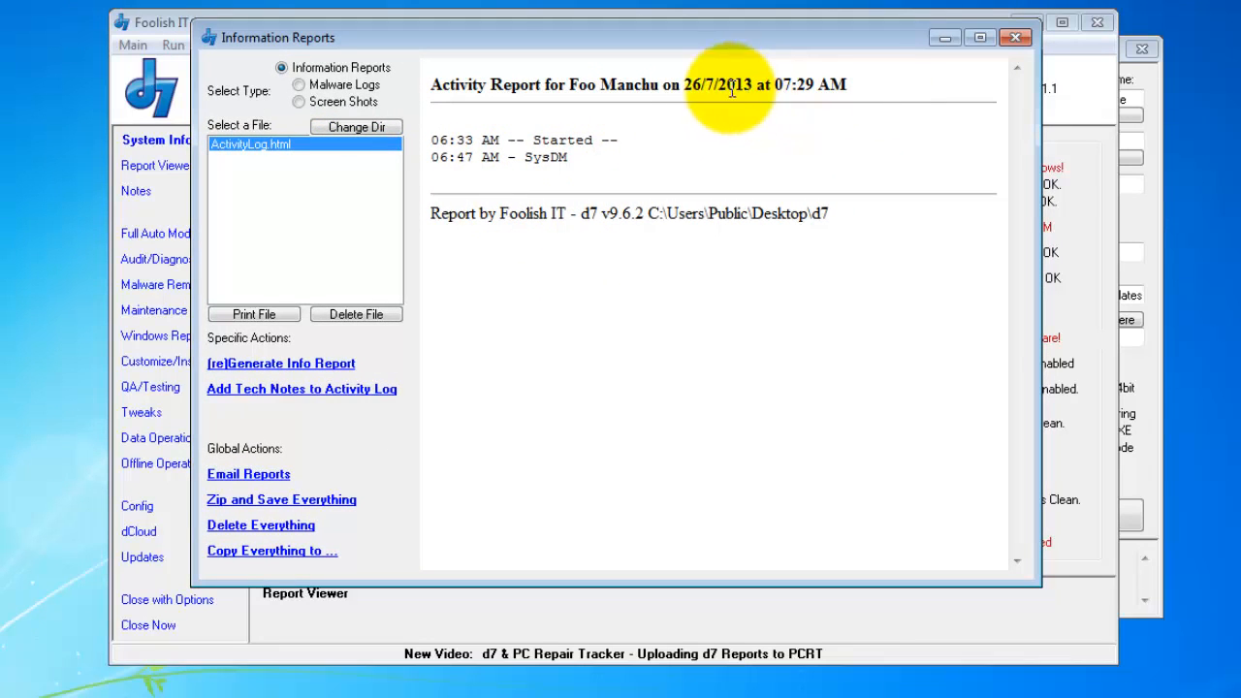
{"action": "left_click_drag", "start_coordinate": [620, 146], "coordinate": [415, 151]}
{"action": "left_click", "coordinate": [587, 160]}
{"action": "left_click_drag", "start_coordinate": [587, 160], "coordinate": [429, 152]}
{"action": "left_click", "coordinate": [625, 163]}
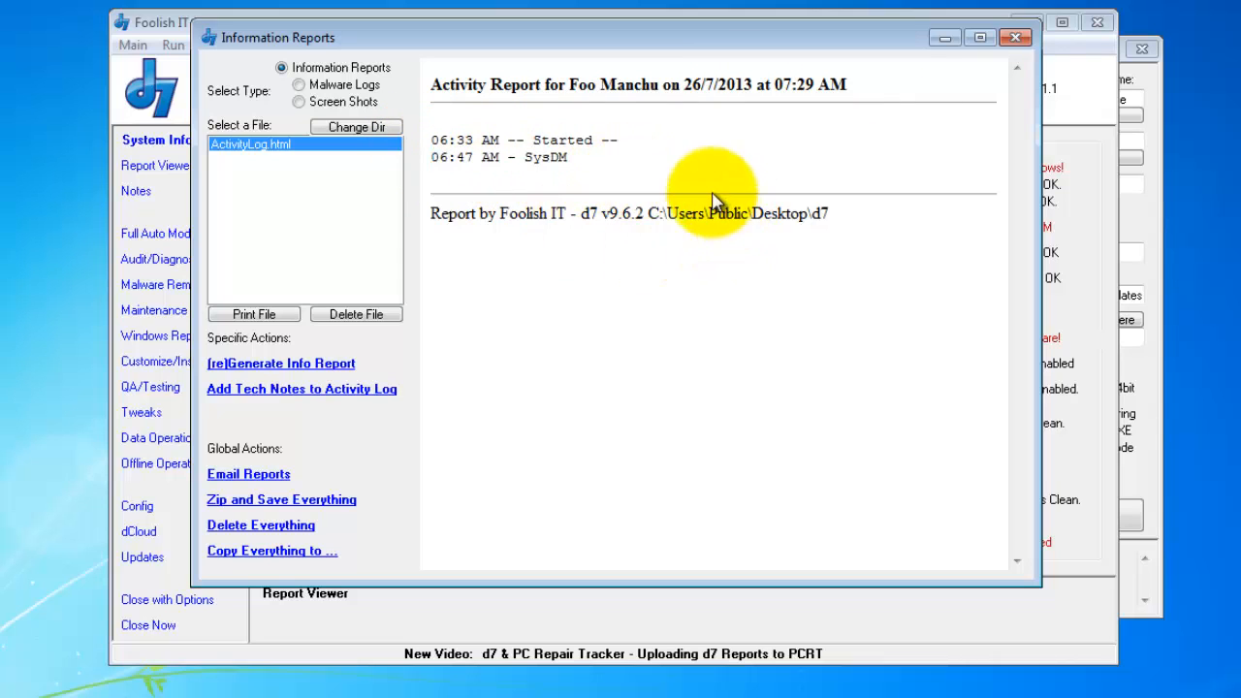
{"action": "left_click", "coordinate": [1016, 38]}
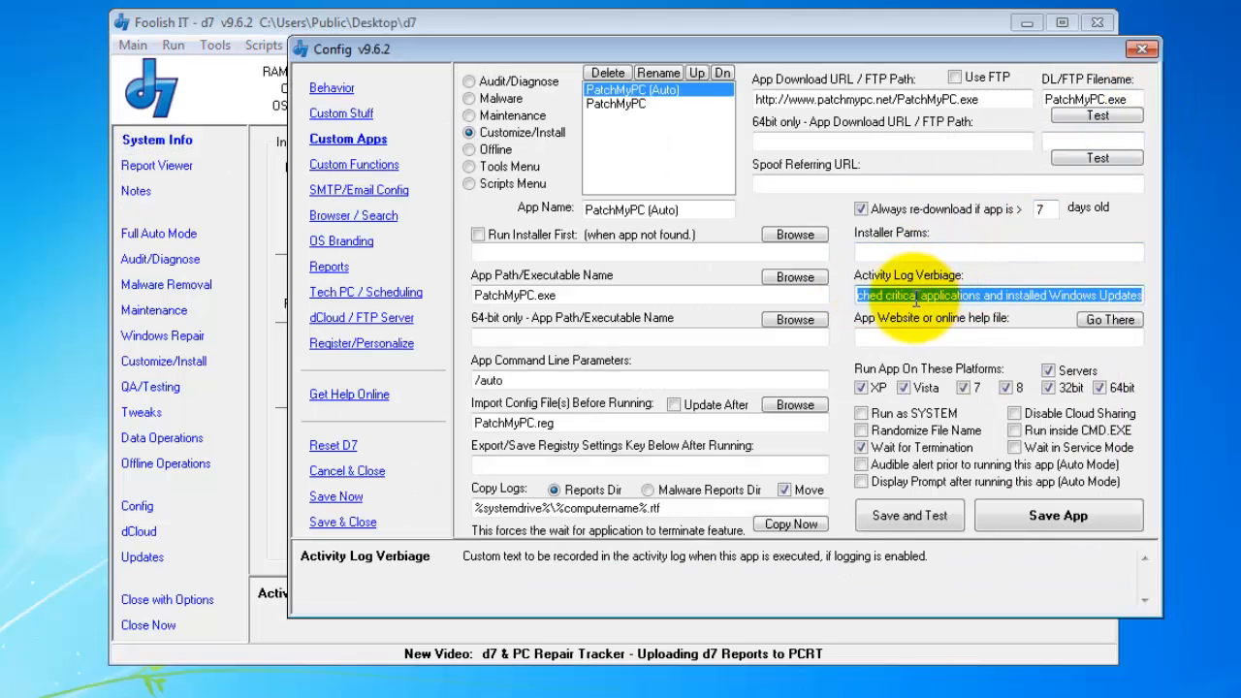
- Leave the App Website field and bring the main d7 System Info window forward
{"action": "left_click", "coordinate": [937, 337]}
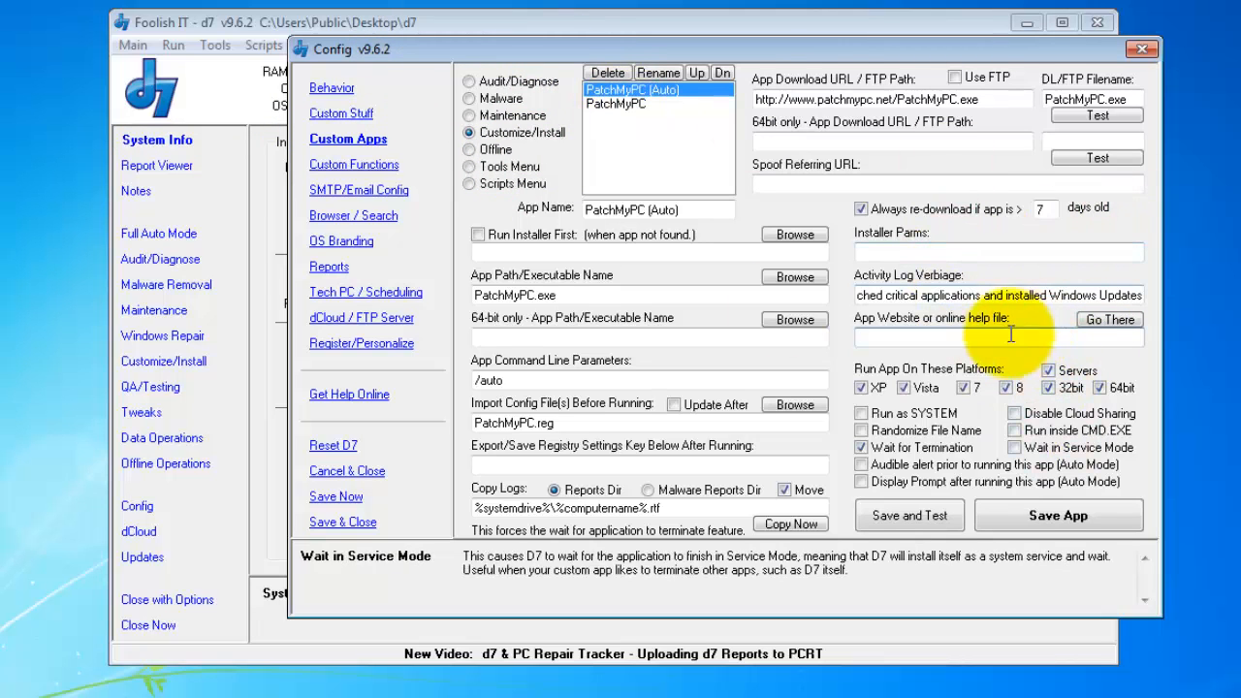
{"action": "left_click", "coordinate": [442, 23]}
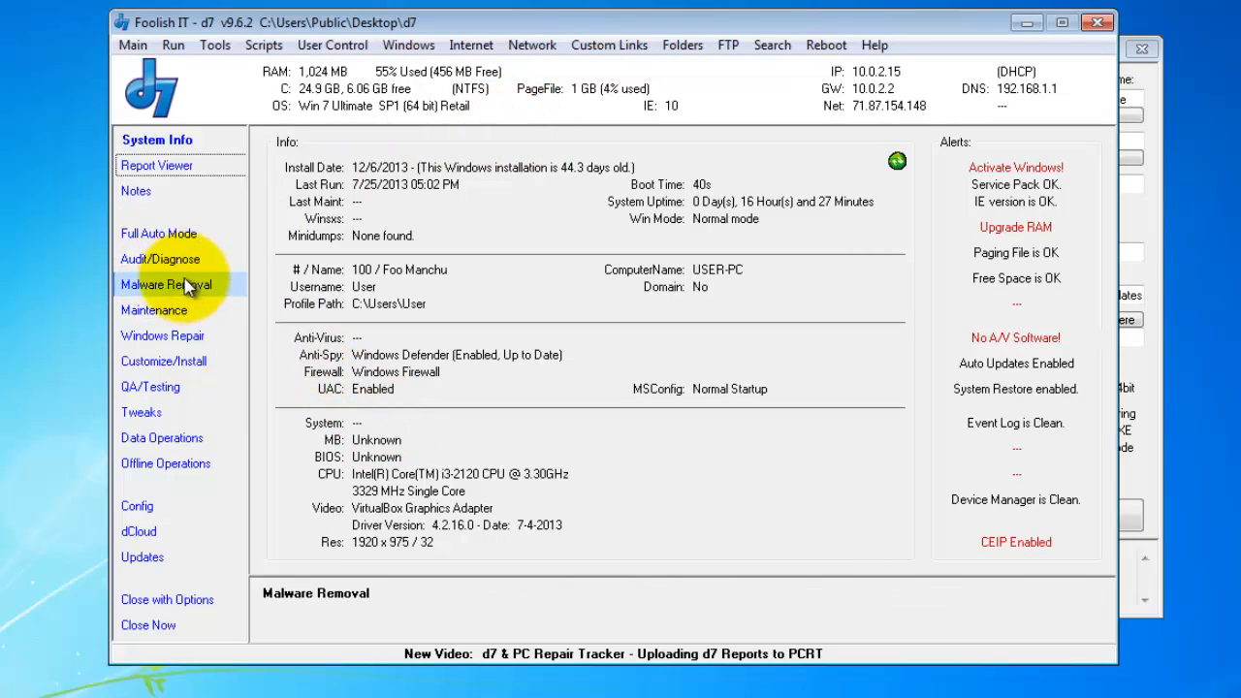
- On Maintenance, try Piriform Defraggler (Auto)'s website link and dismiss the no-website message
{"action": "left_click", "coordinate": [229, 316]}
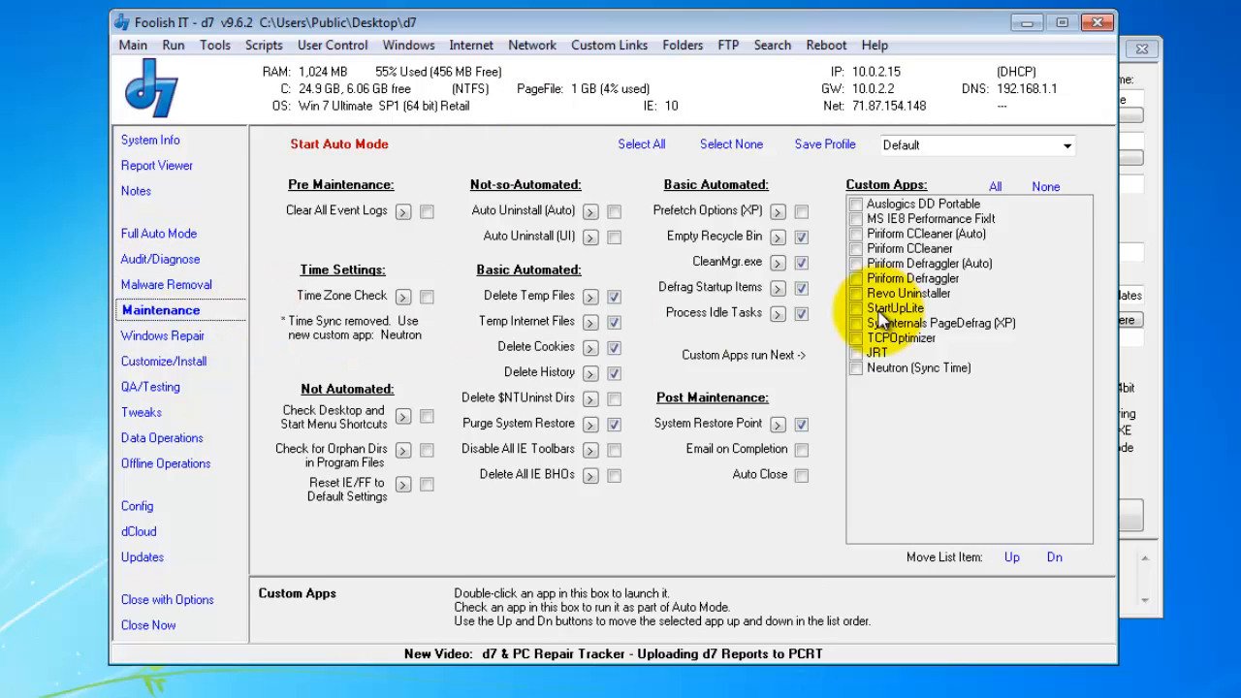
{"action": "left_click", "coordinate": [953, 268]}
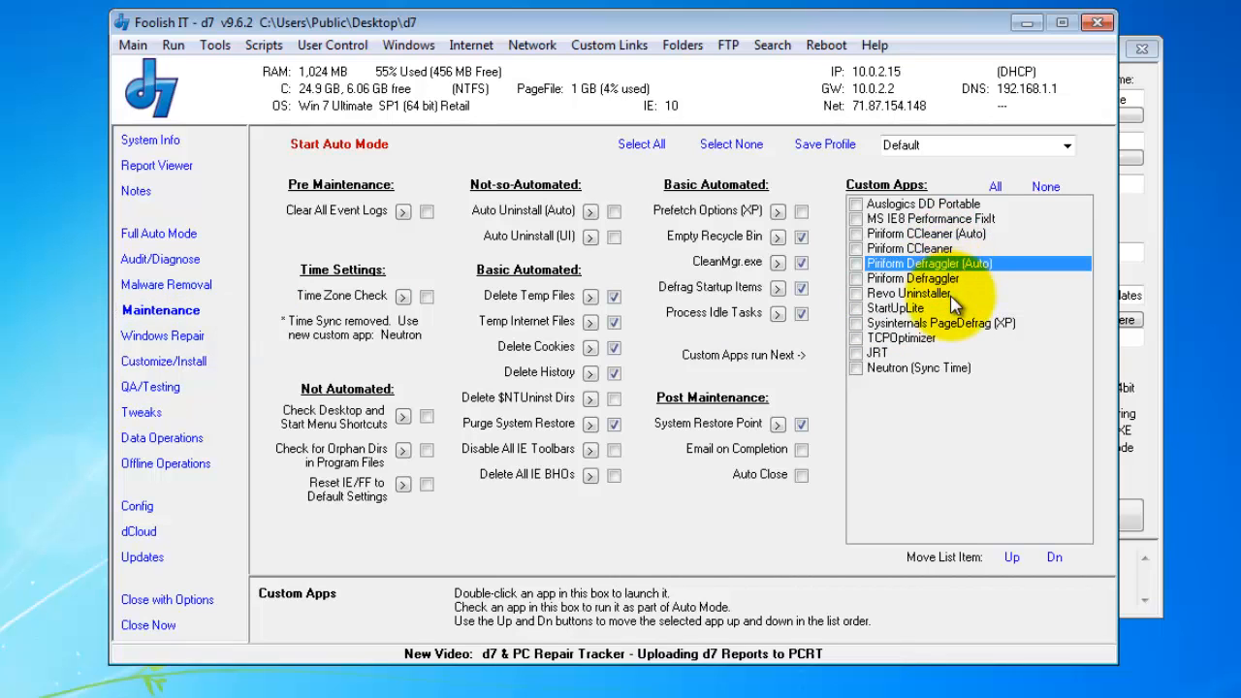
{"action": "right_click", "coordinate": [964, 264]}
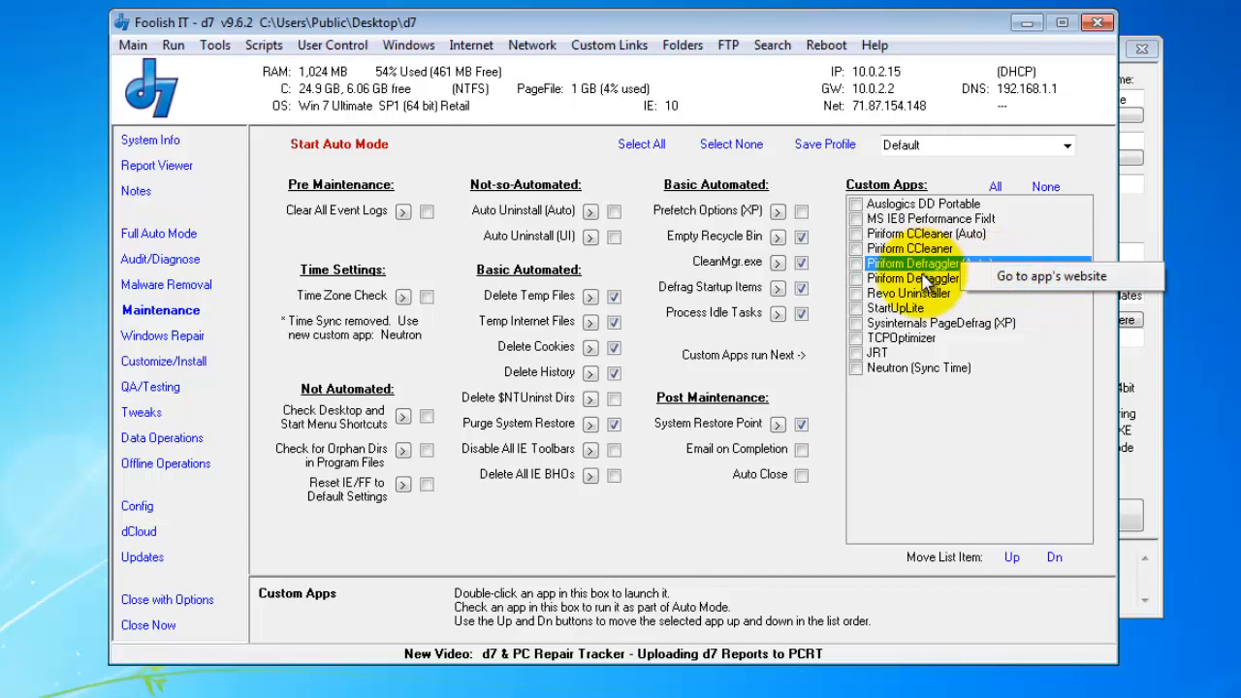
{"action": "left_click", "coordinate": [1022, 279]}
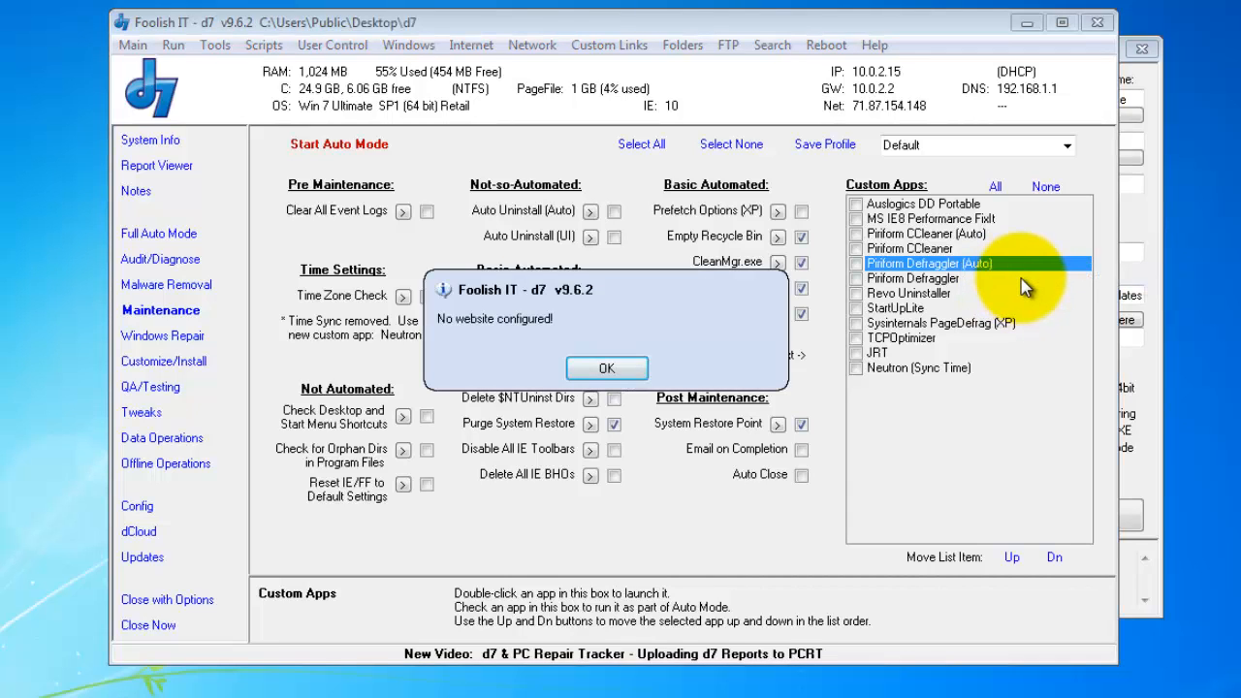
{"action": "left_click", "coordinate": [609, 368]}
- Open Auslogics DD Portable's configured website, its command-line parameters page
{"action": "left_click", "coordinate": [950, 206]}
{"action": "right_click", "coordinate": [952, 209]}
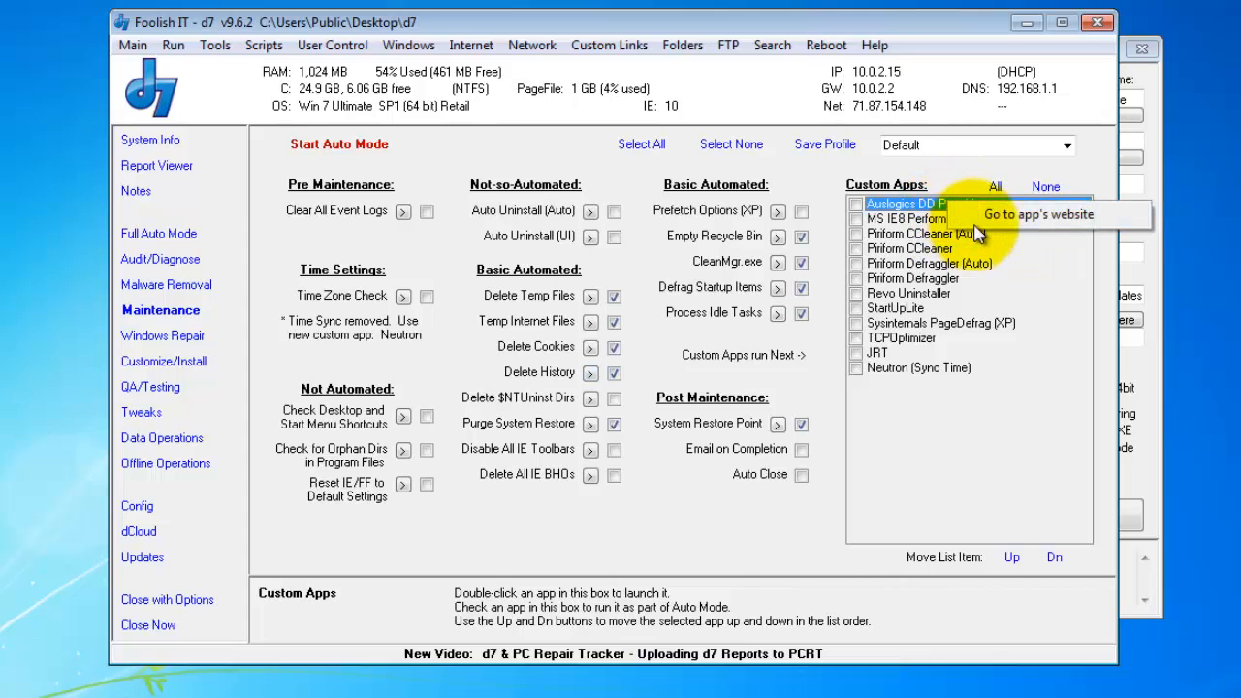
{"action": "left_click", "coordinate": [981, 217]}
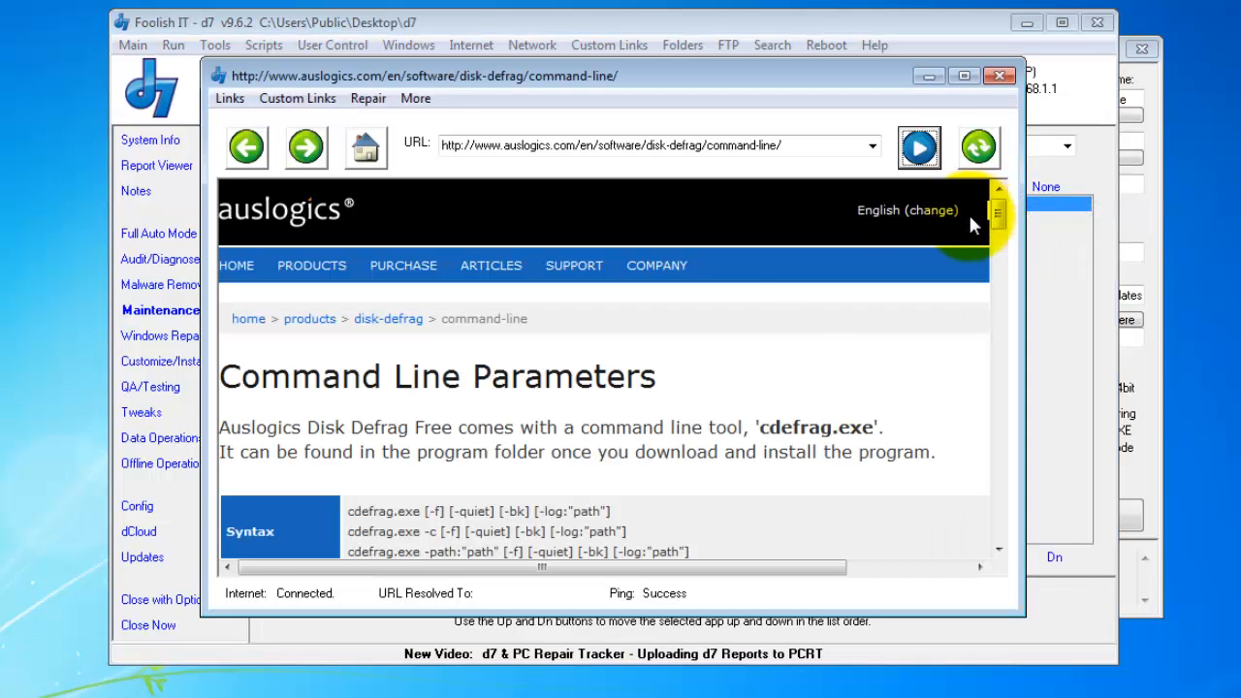
- Read through the Auslogics Disk Defrag parameter table and examples, then close that window
{"action": "scroll", "coordinate": [706, 376], "scroll_direction": "down", "scroll_amount": 1}
{"action": "scroll", "coordinate": [706, 376], "scroll_direction": "down", "scroll_amount": 3}
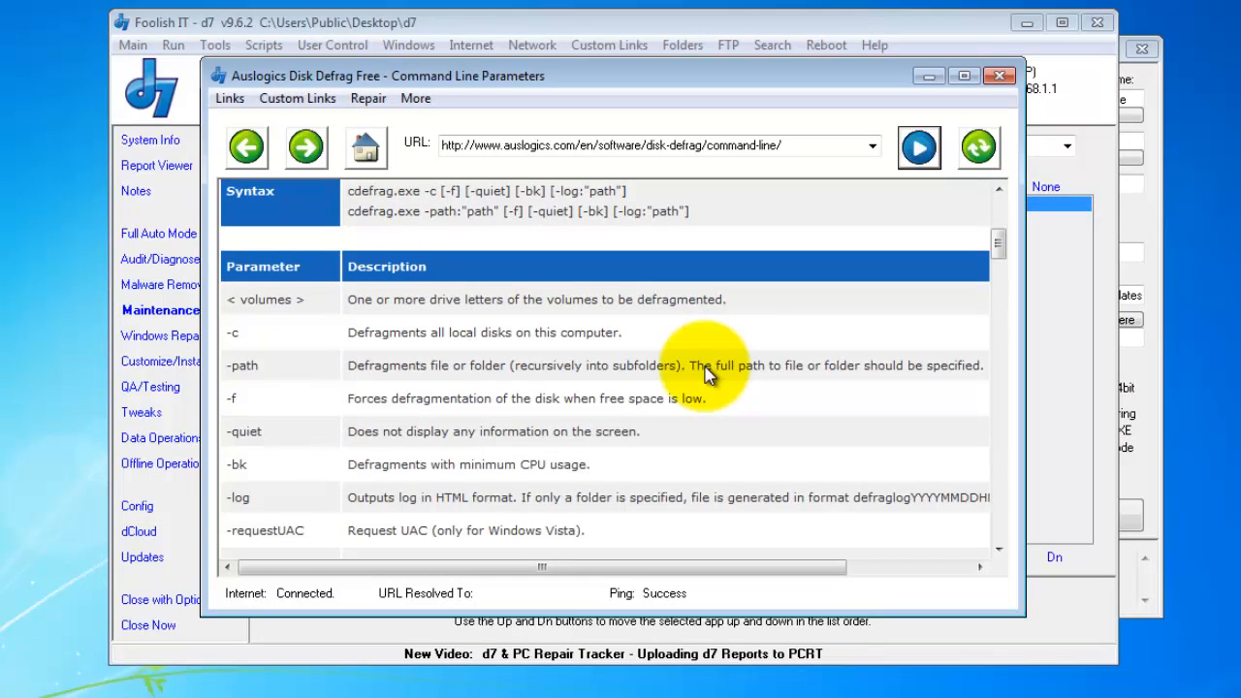
{"action": "scroll", "coordinate": [727, 330], "scroll_direction": "up", "scroll_amount": 4}
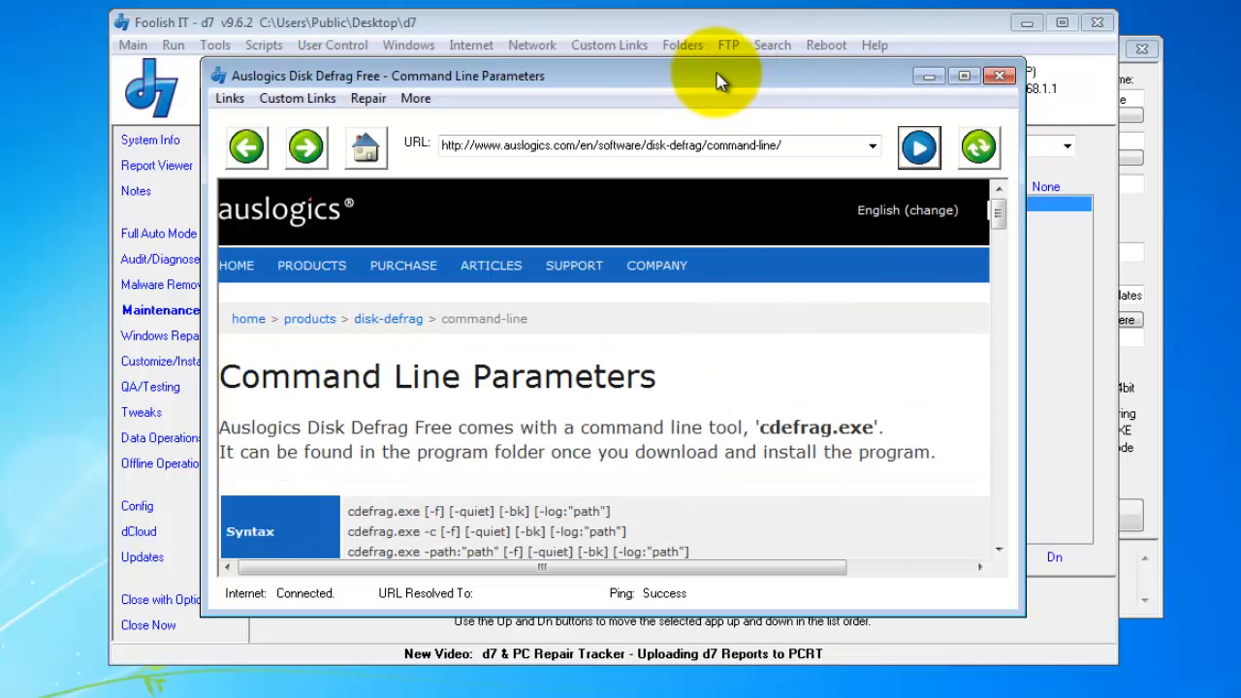
{"action": "left_click_drag", "start_coordinate": [720, 76], "coordinate": [776, 76]}
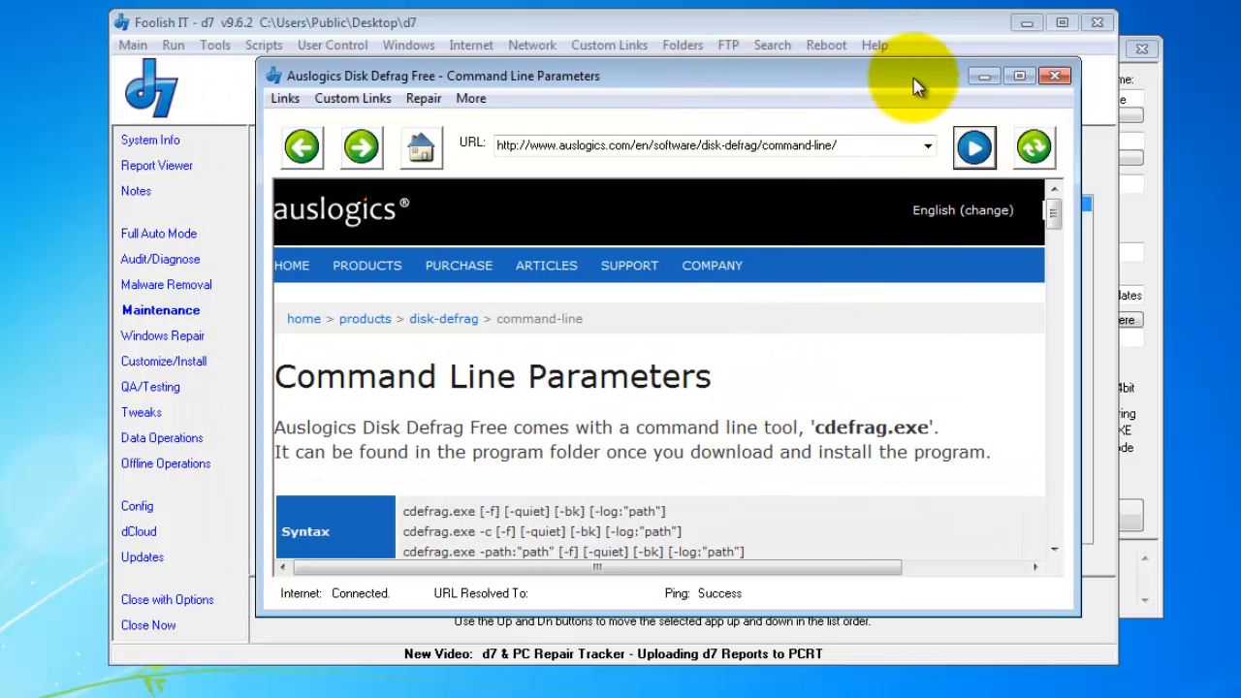
{"action": "left_click_drag", "start_coordinate": [892, 75], "coordinate": [820, 72]}
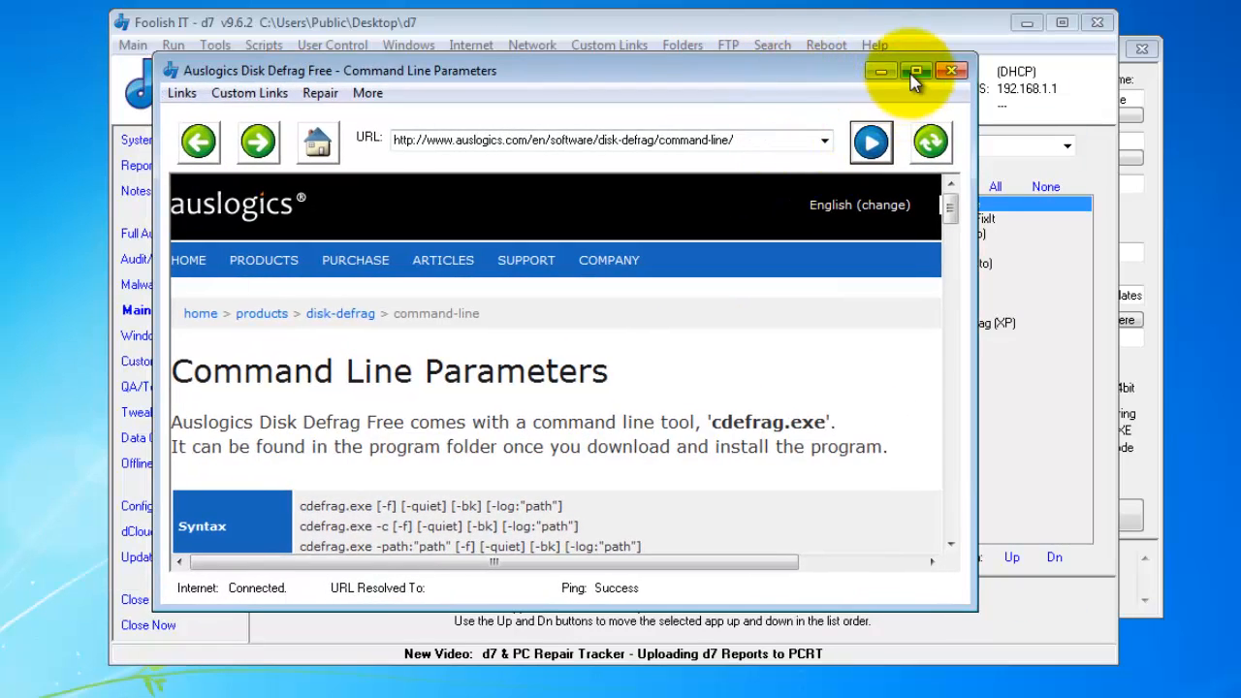
{"action": "scroll", "coordinate": [676, 309], "scroll_direction": "down", "scroll_amount": 2}
{"action": "scroll", "coordinate": [676, 308], "scroll_direction": "down", "scroll_amount": 2}
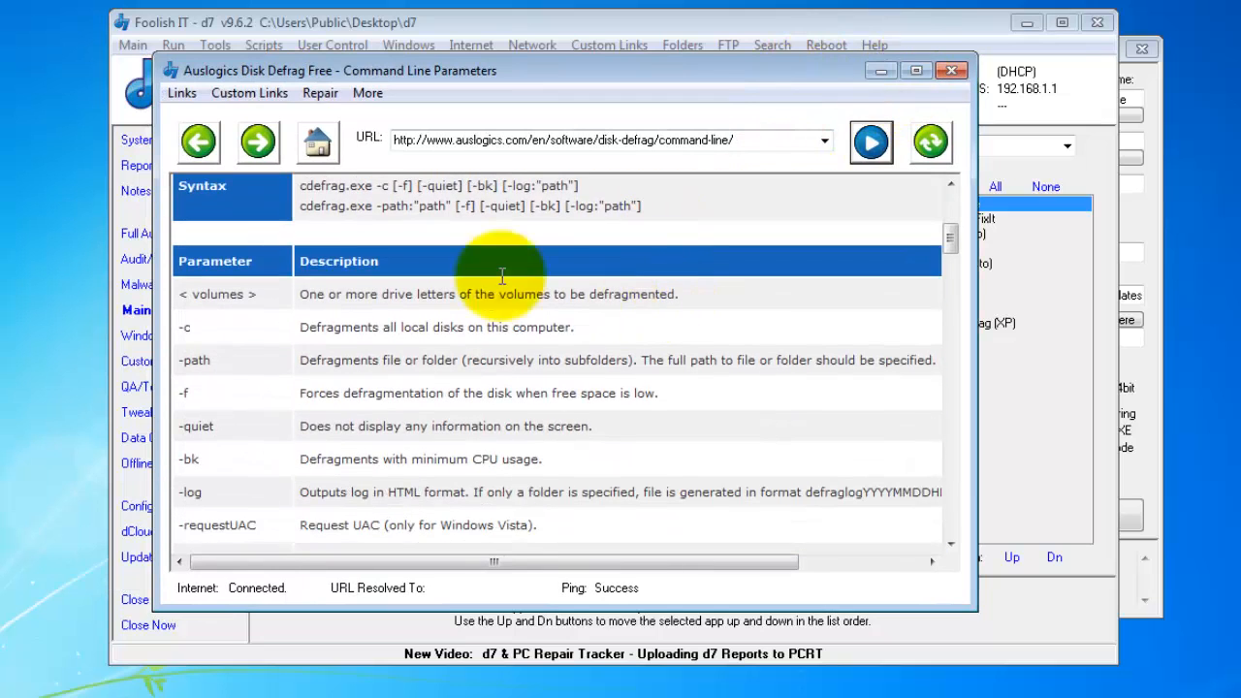
{"action": "scroll", "coordinate": [443, 326], "scroll_direction": "down", "scroll_amount": 2}
{"action": "scroll", "coordinate": [441, 330], "scroll_direction": "down", "scroll_amount": 8}
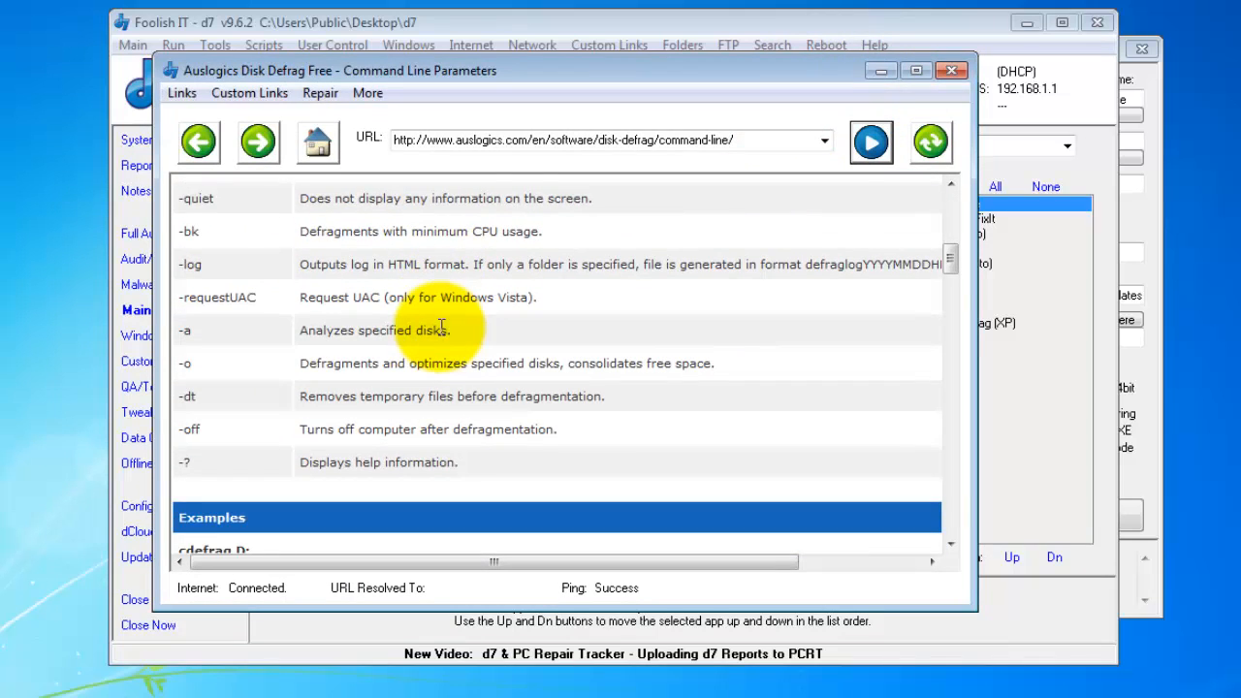
{"action": "scroll", "coordinate": [441, 337], "scroll_direction": "down", "scroll_amount": 3}
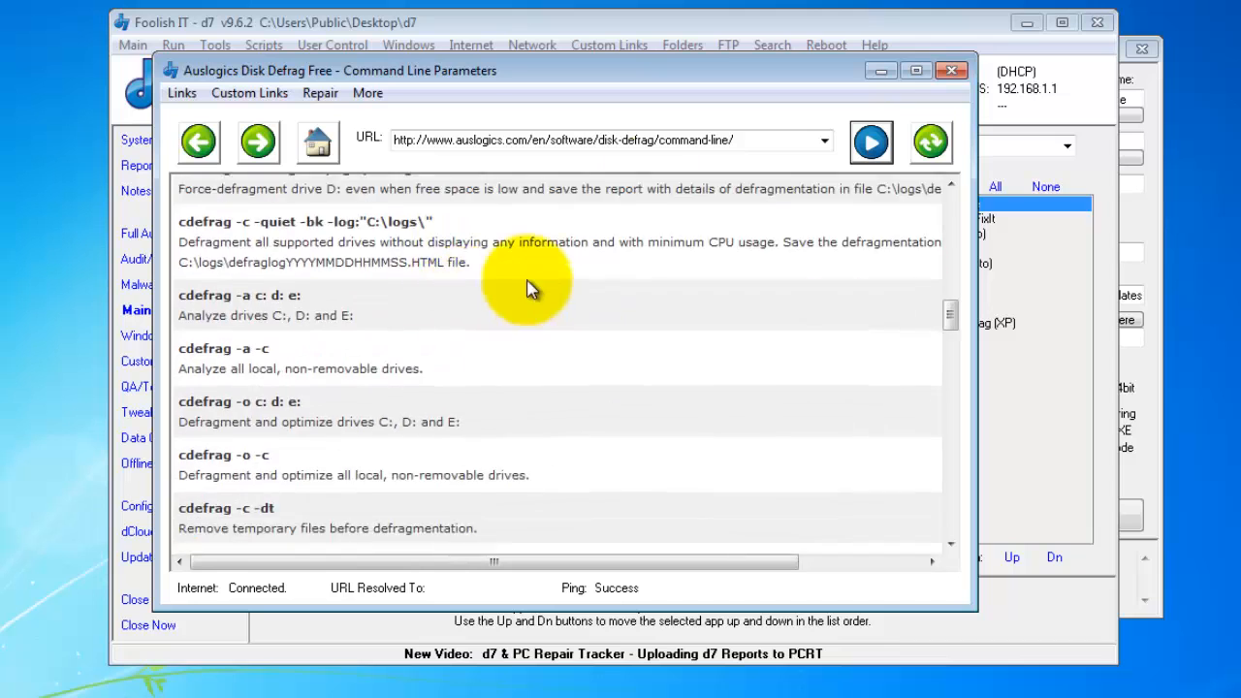
{"action": "left_click", "coordinate": [951, 73]}
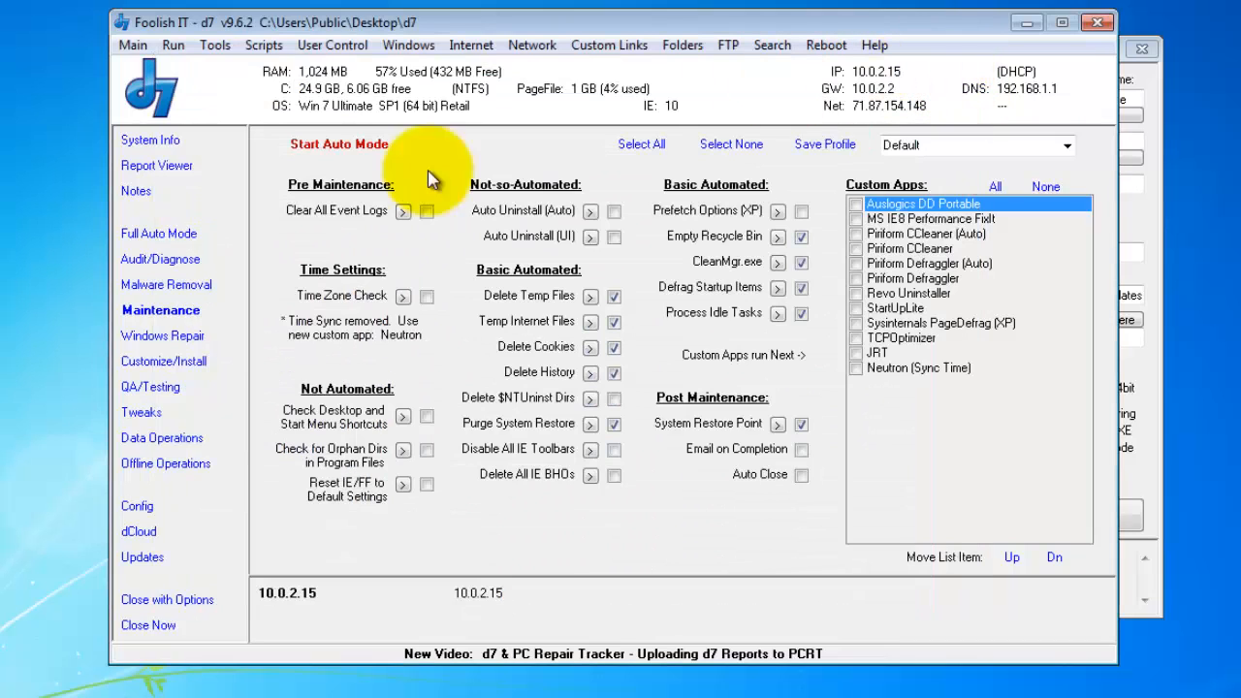
- Bring the Config v9.6.2 window, showing PatchMyPC (Auto), in front of the main window
{"action": "left_click", "coordinate": [1149, 87]}
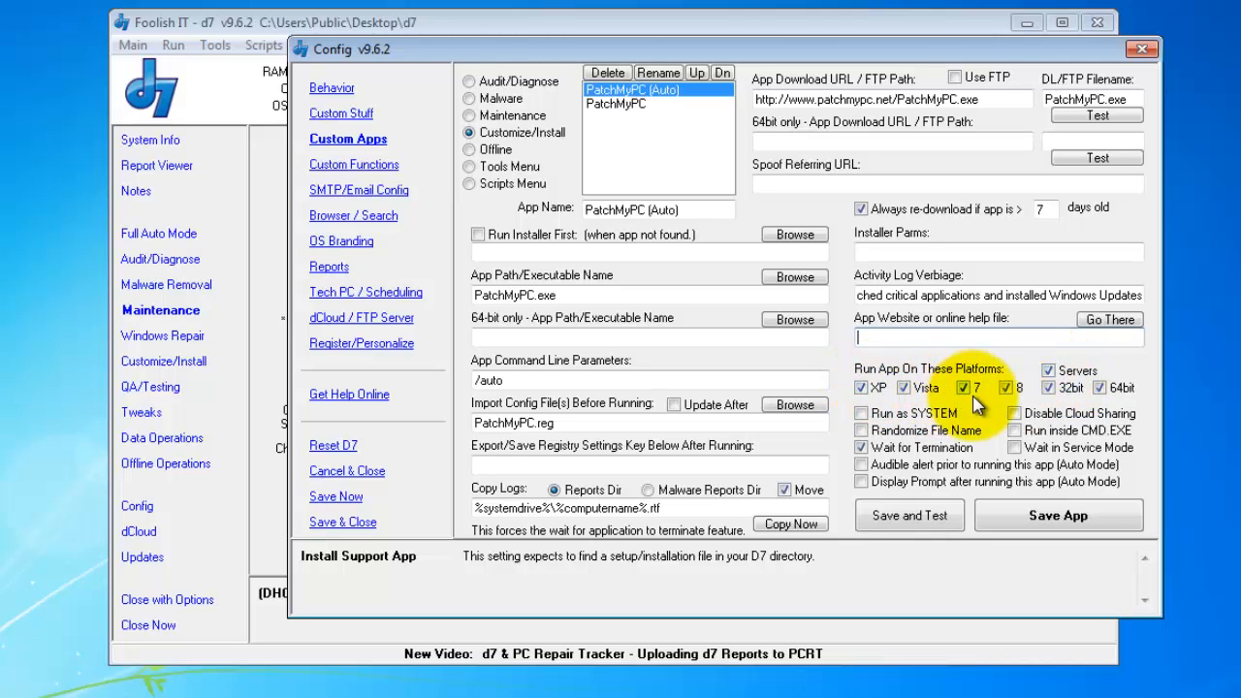
- Uncheck the 64bit platform for PatchMyPC (Auto), leaving Run as SYSTEM unchecked
{"action": "left_click", "coordinate": [1100, 387]}
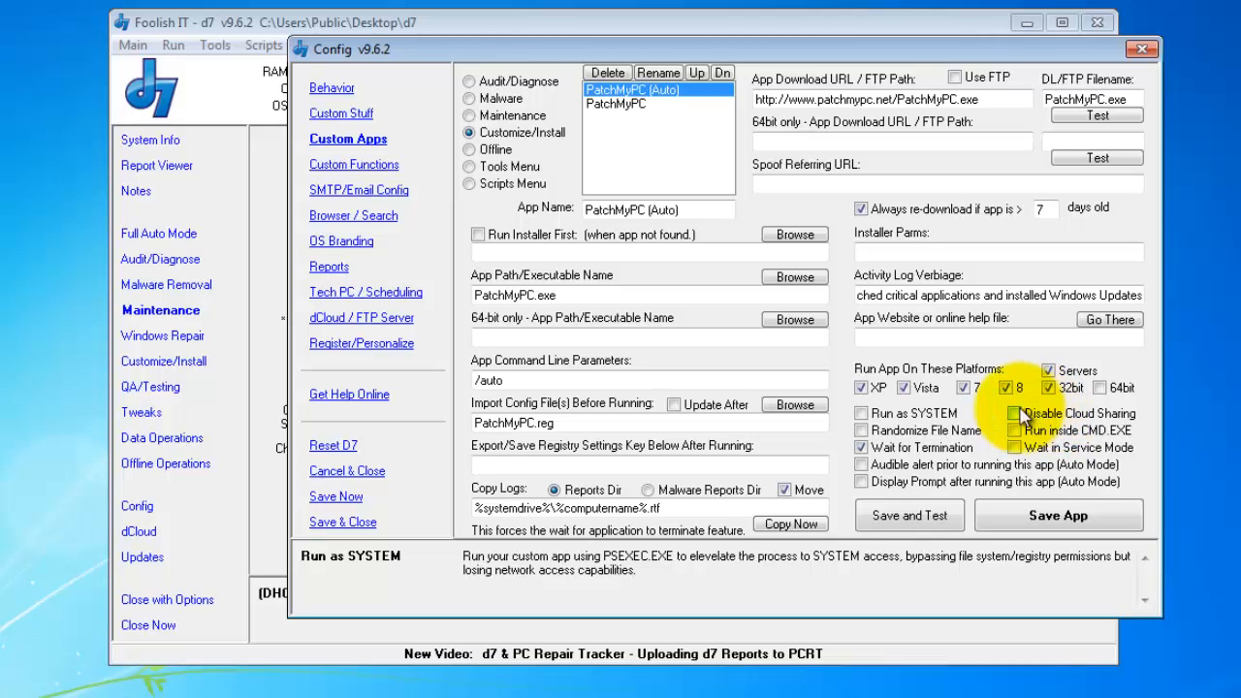
{"action": "left_click", "coordinate": [921, 417]}
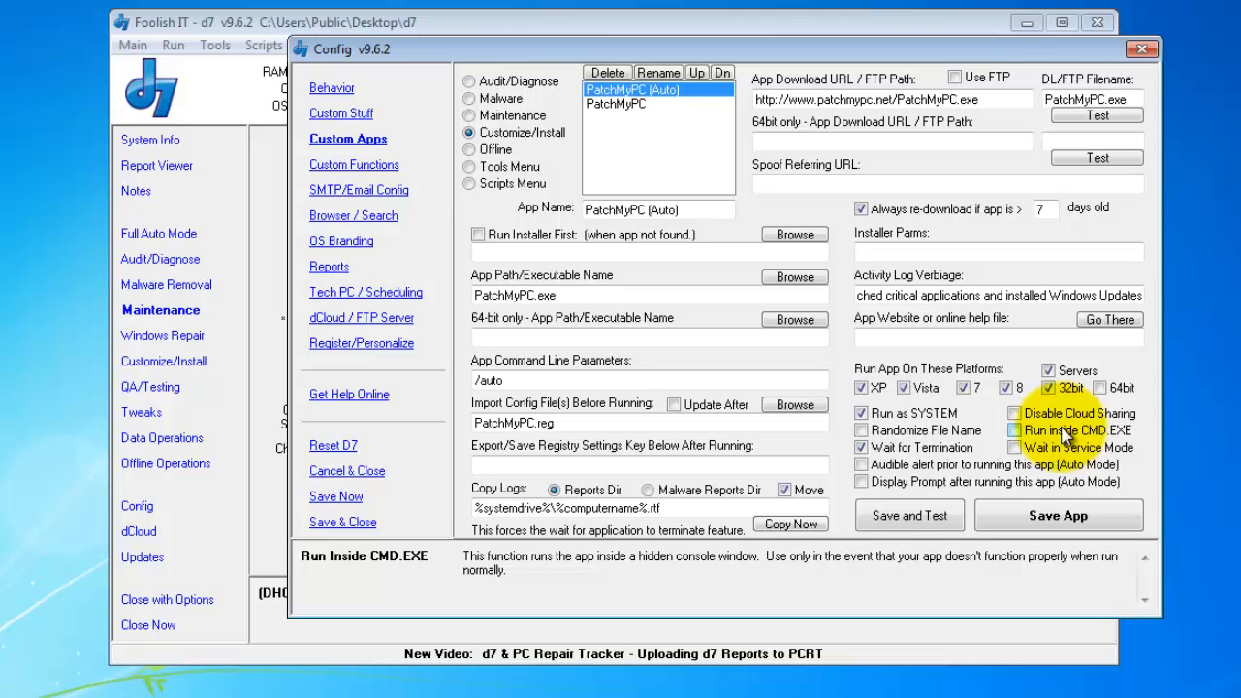
{"action": "left_click", "coordinate": [907, 420]}
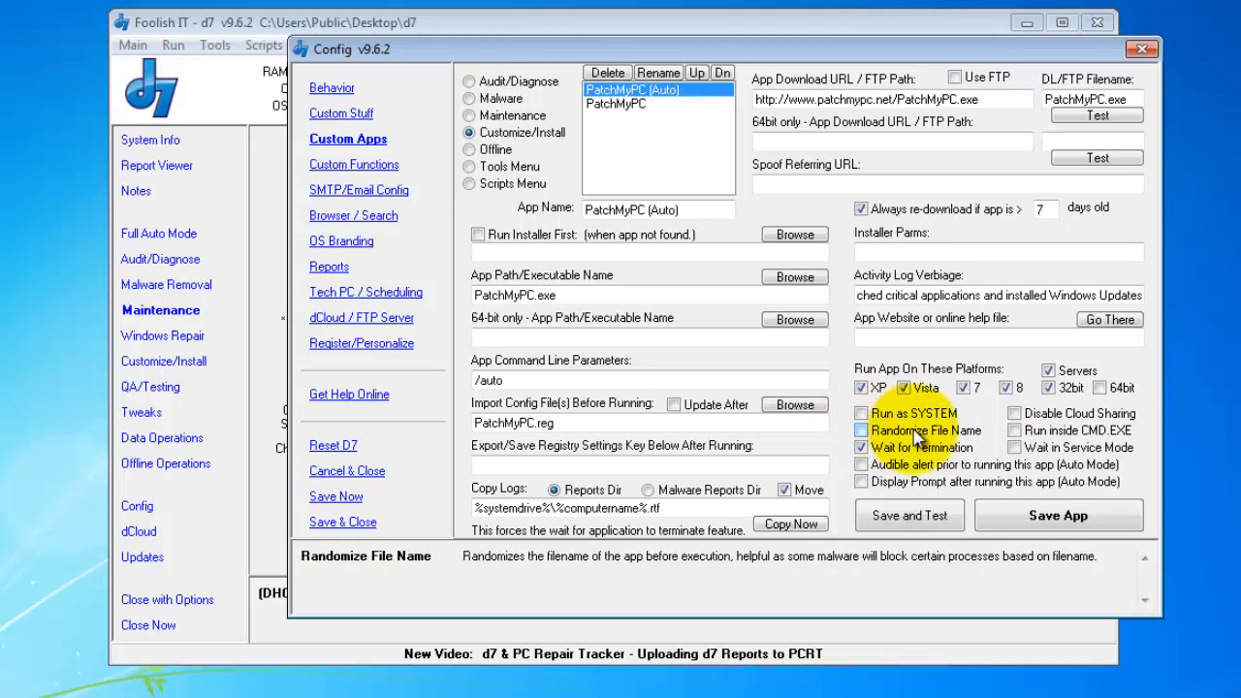
- Toggle Randomize File Name on then off, toggle Wait for Termination, and enable Disable Cloud Sharing
{"action": "left_click", "coordinate": [914, 433]}
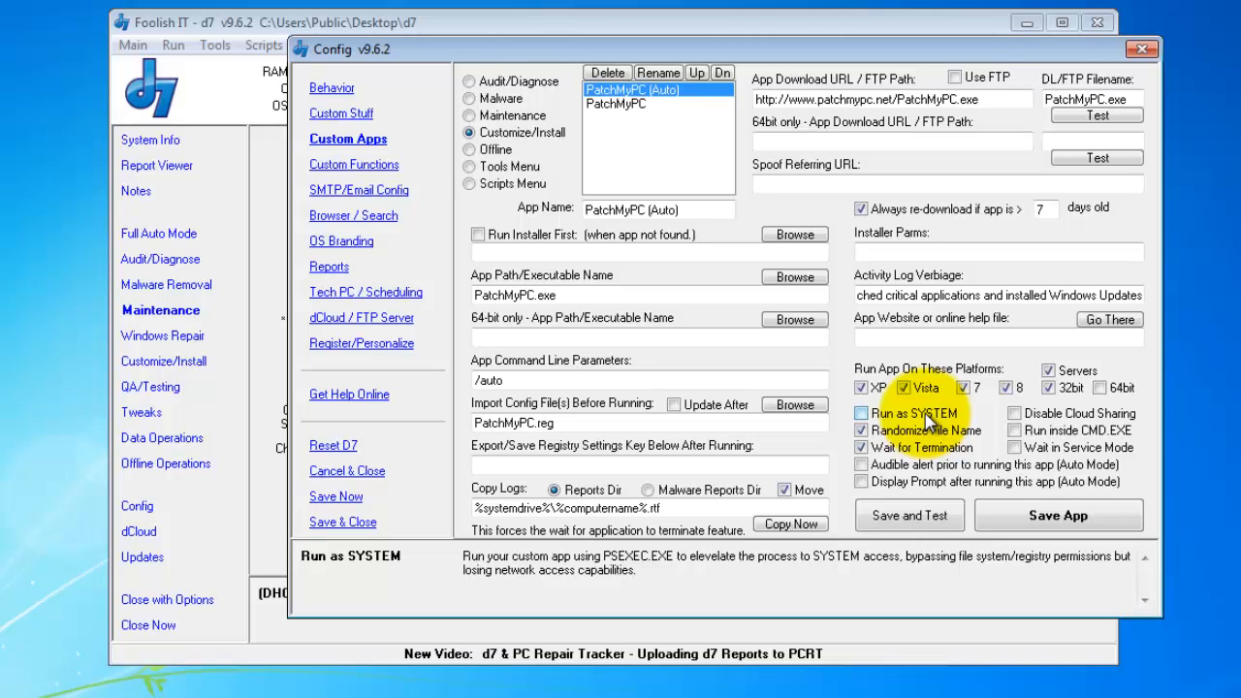
{"action": "mouse_move", "coordinate": [917, 436]}
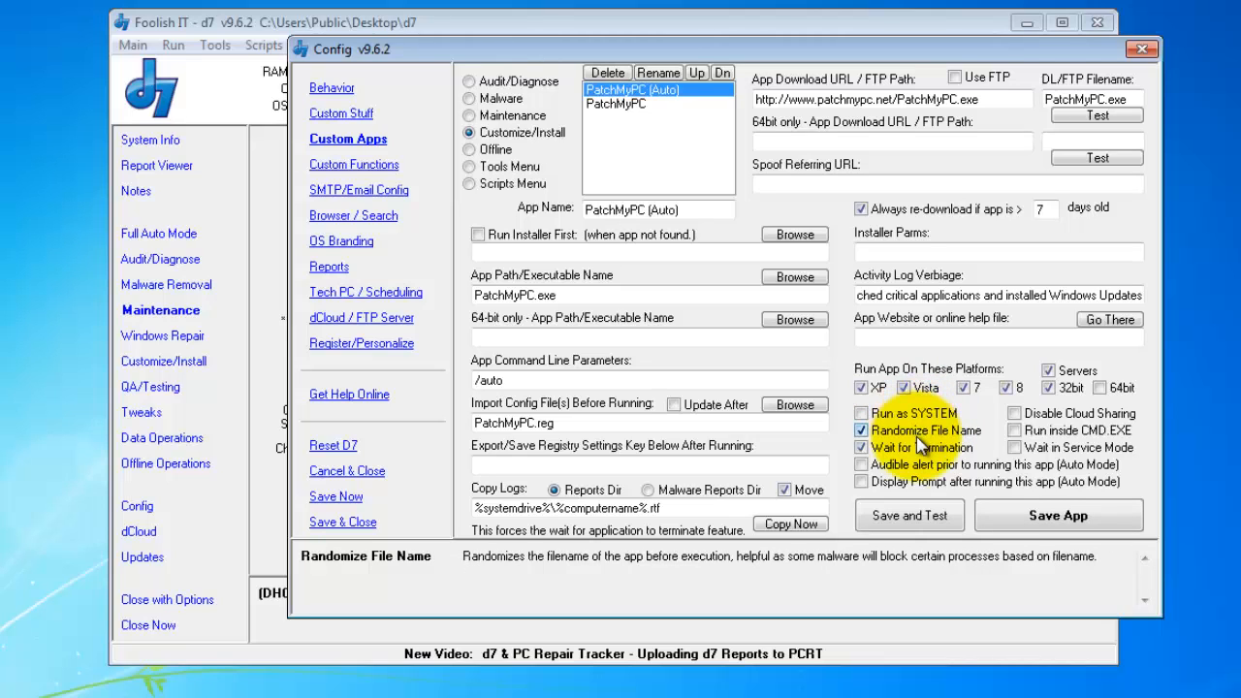
{"action": "mouse_move", "coordinate": [552, 337]}
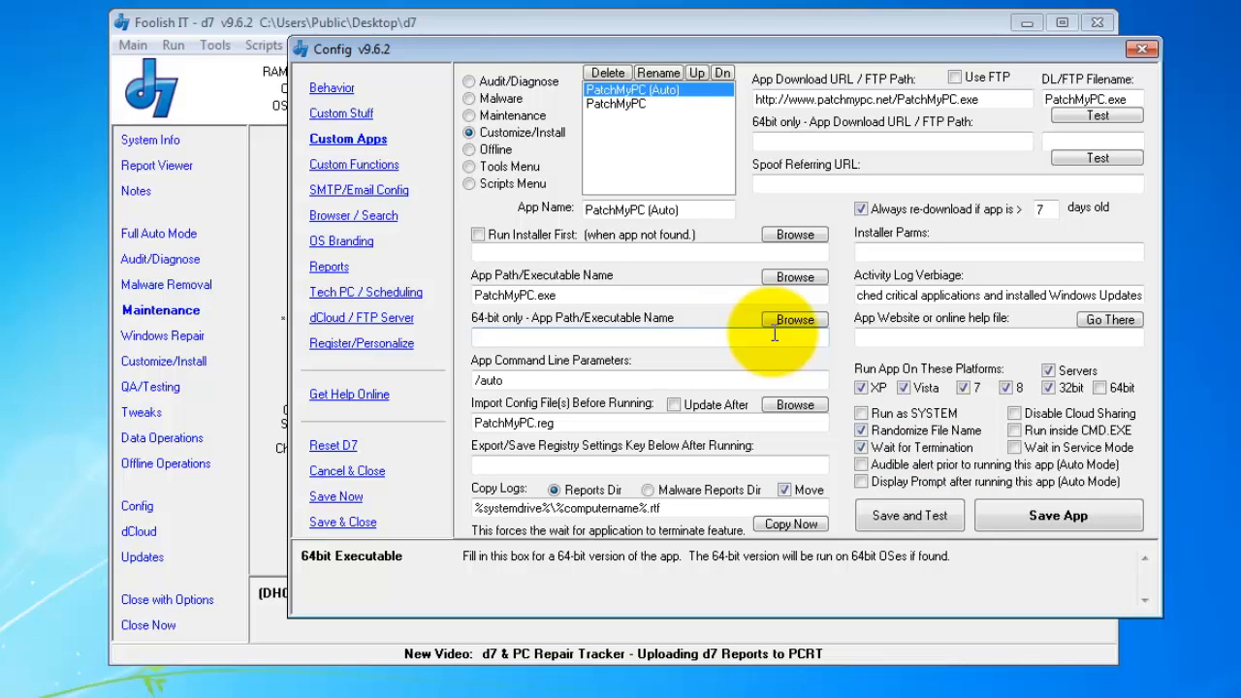
{"action": "left_click", "coordinate": [921, 438]}
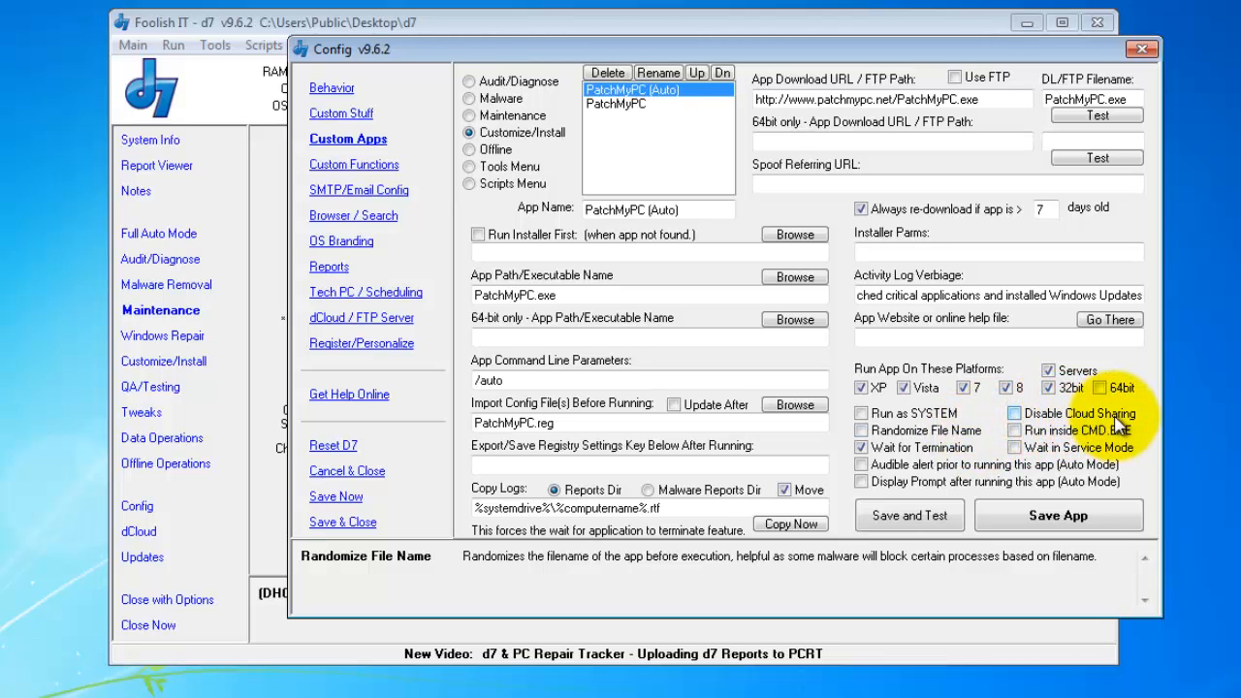
{"action": "left_click", "coordinate": [878, 447]}
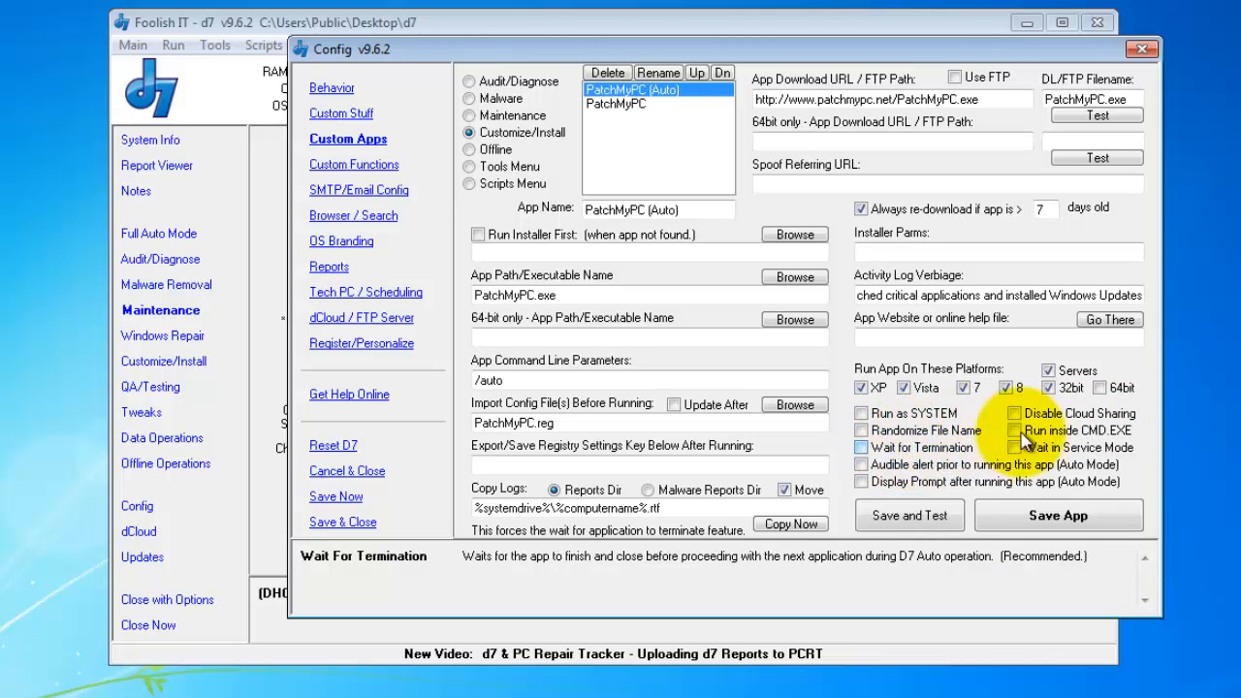
{"action": "left_click", "coordinate": [1049, 415]}
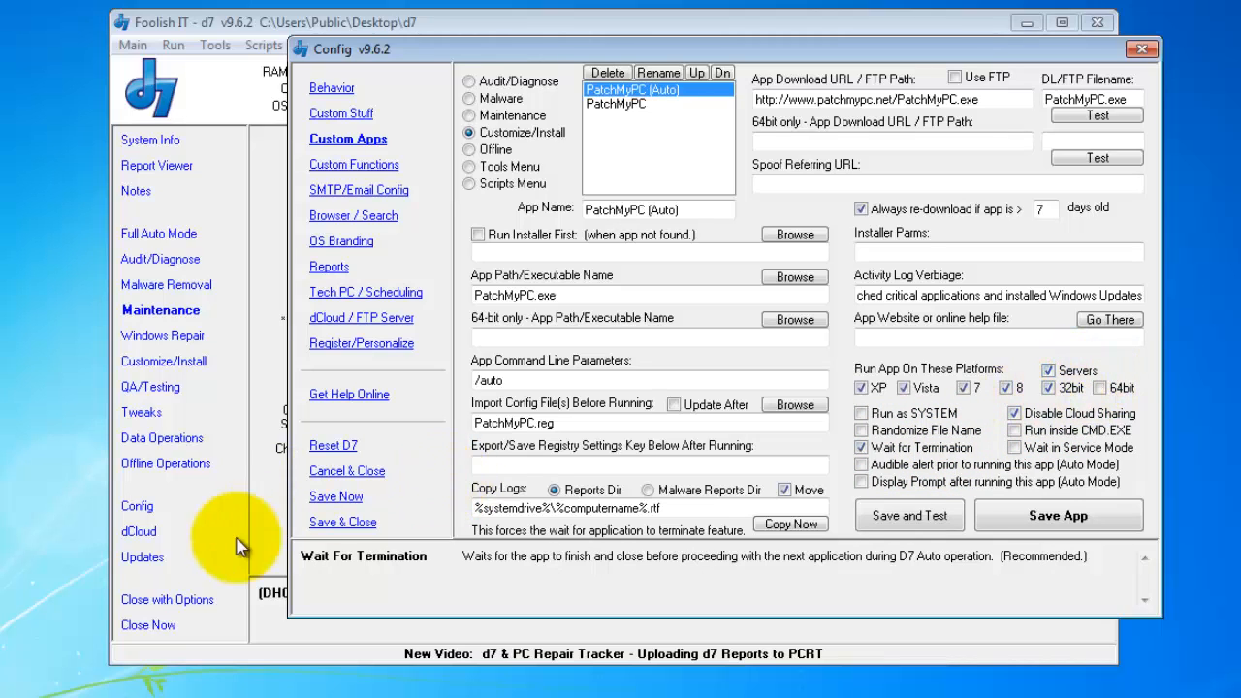
- Review the Custom Apps Sharing list in dCloud, then close dCloud and bring the custom app settings forward
{"action": "left_click", "coordinate": [184, 531]}
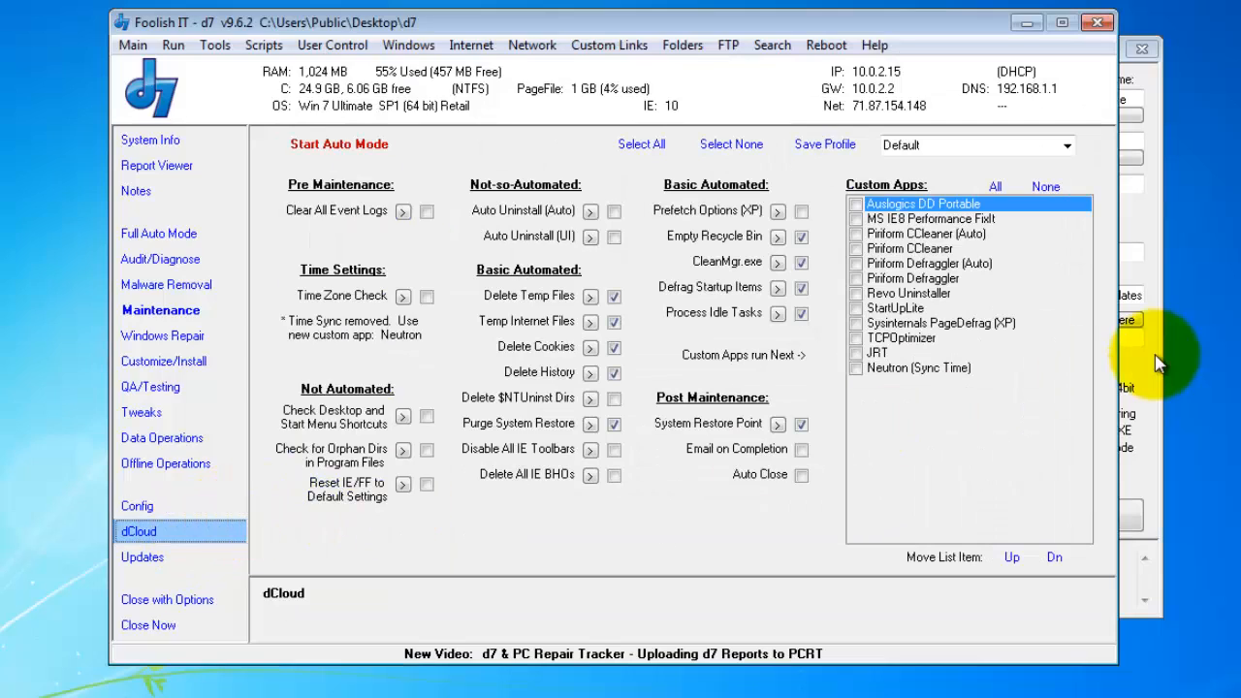
{"action": "left_click_drag", "start_coordinate": [303, 0], "coordinate": [712, 64]}
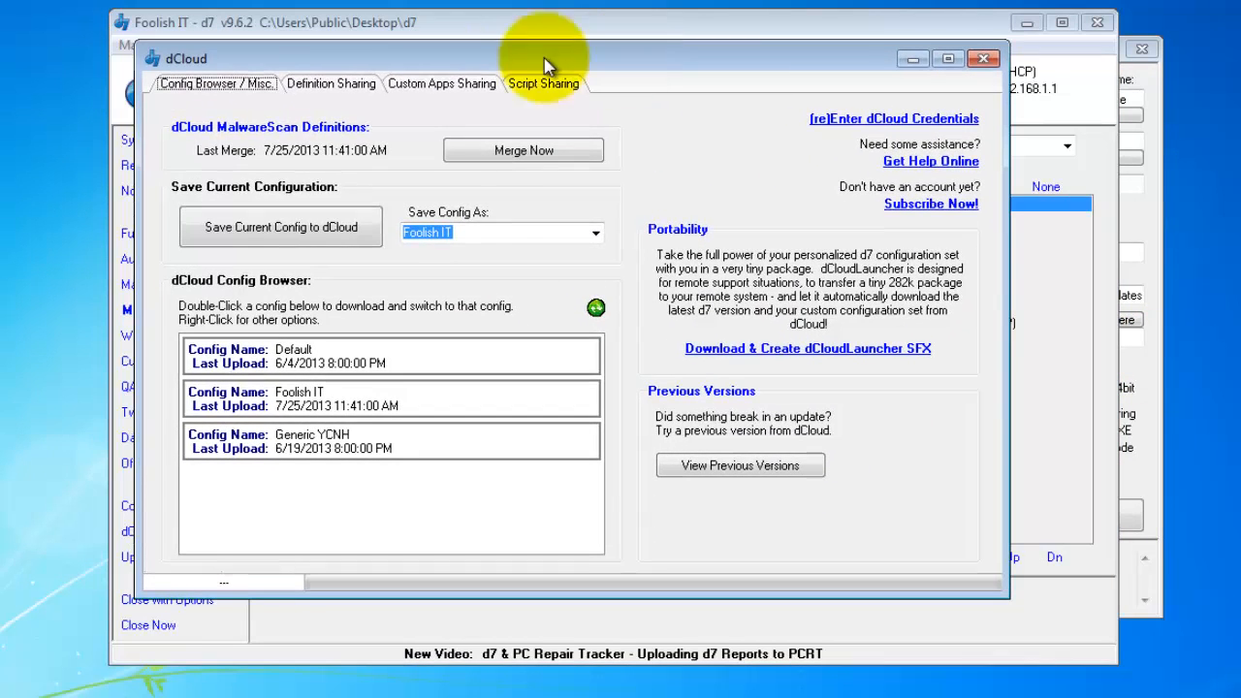
{"action": "left_click", "coordinate": [449, 88]}
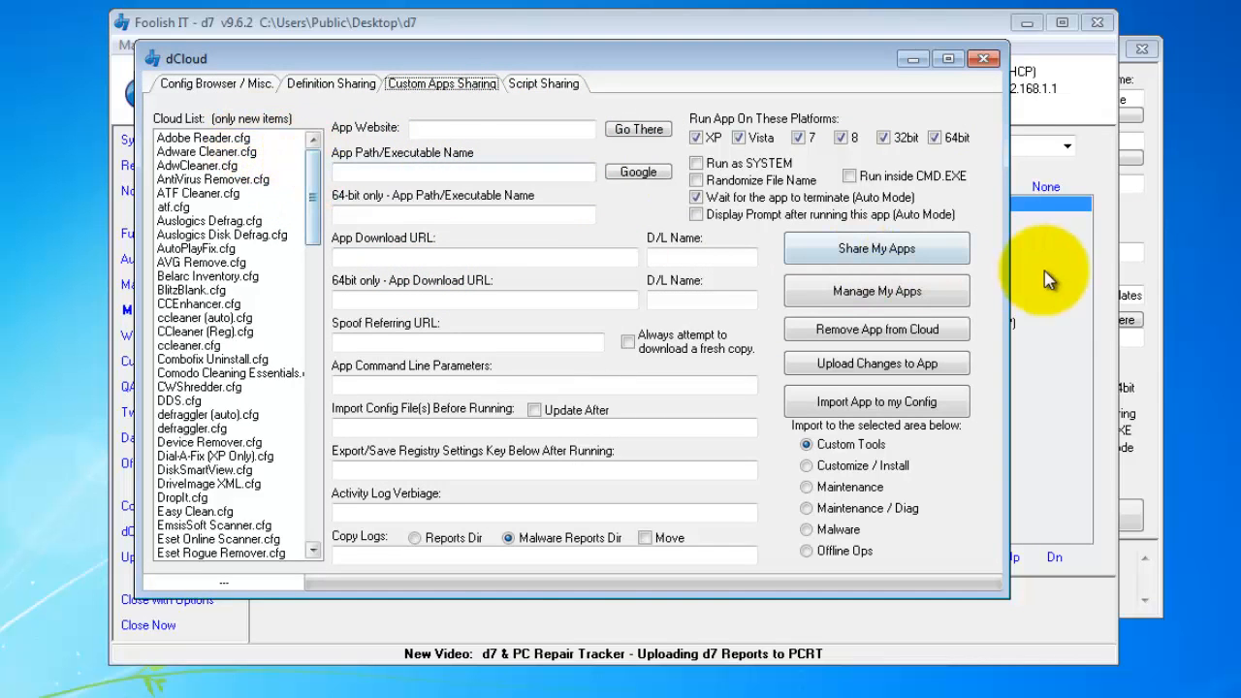
{"action": "left_click", "coordinate": [983, 59]}
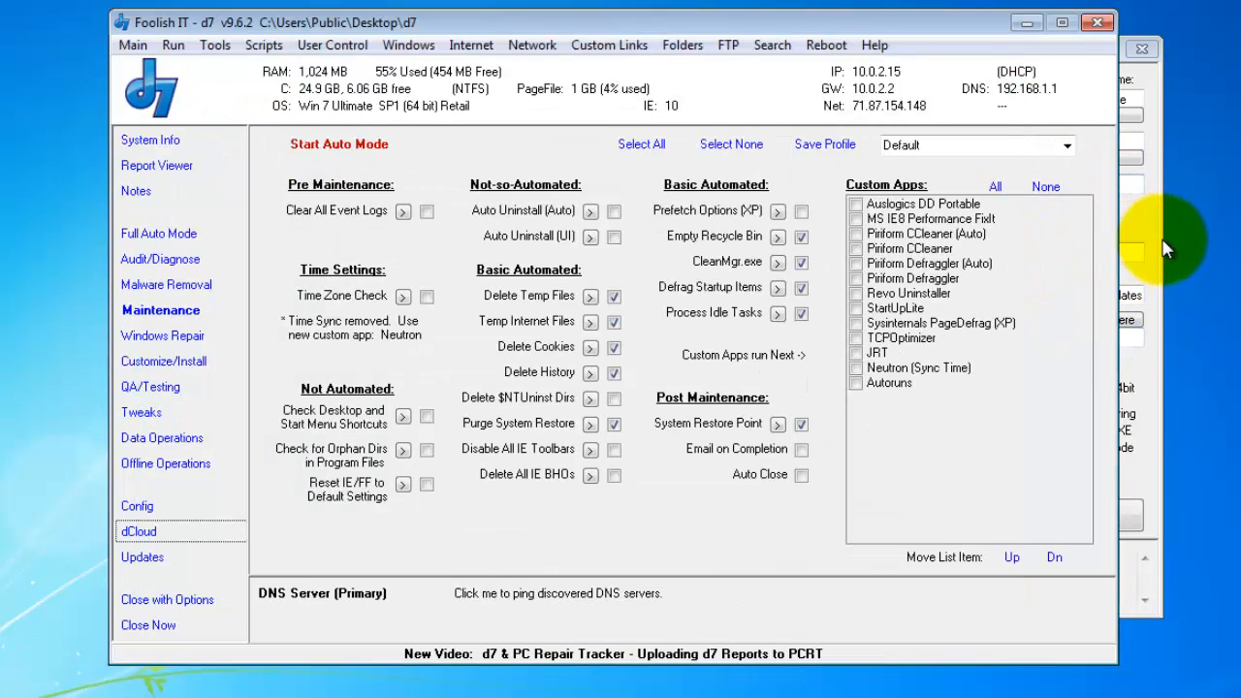
{"action": "left_click", "coordinate": [1144, 271]}
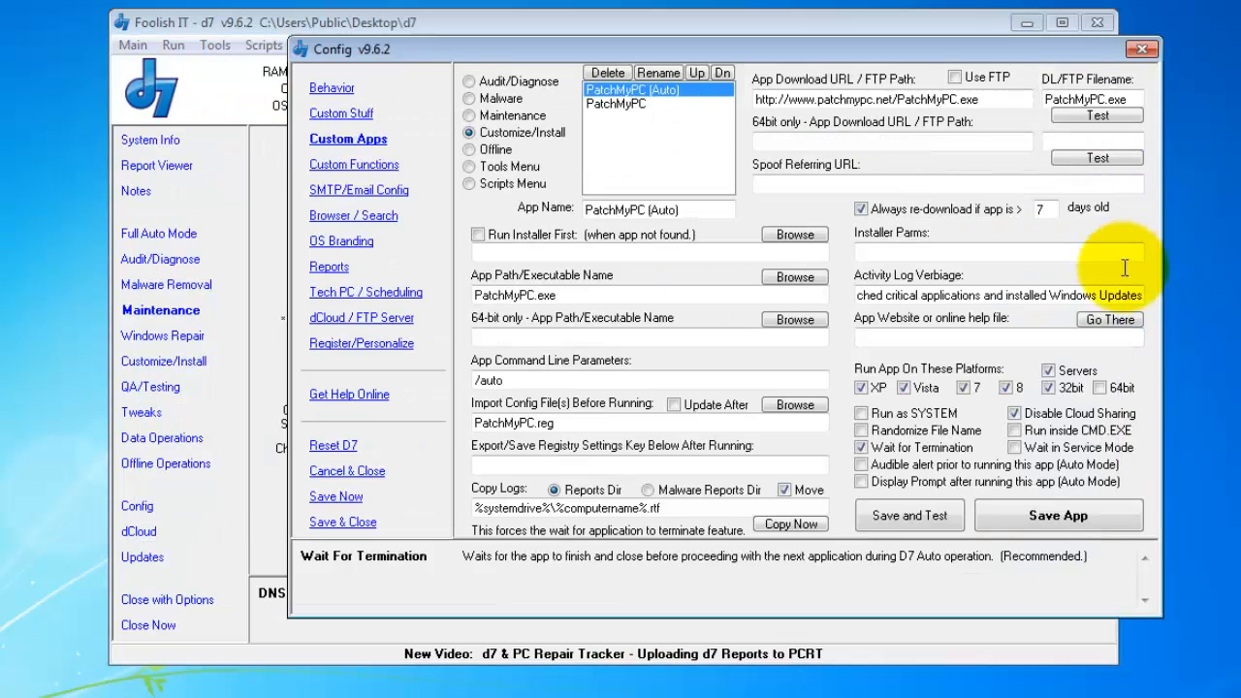
- Uncheck Disable Cloud Sharing on the PatchMyPC (Auto) entry
{"action": "left_click", "coordinate": [1064, 415]}
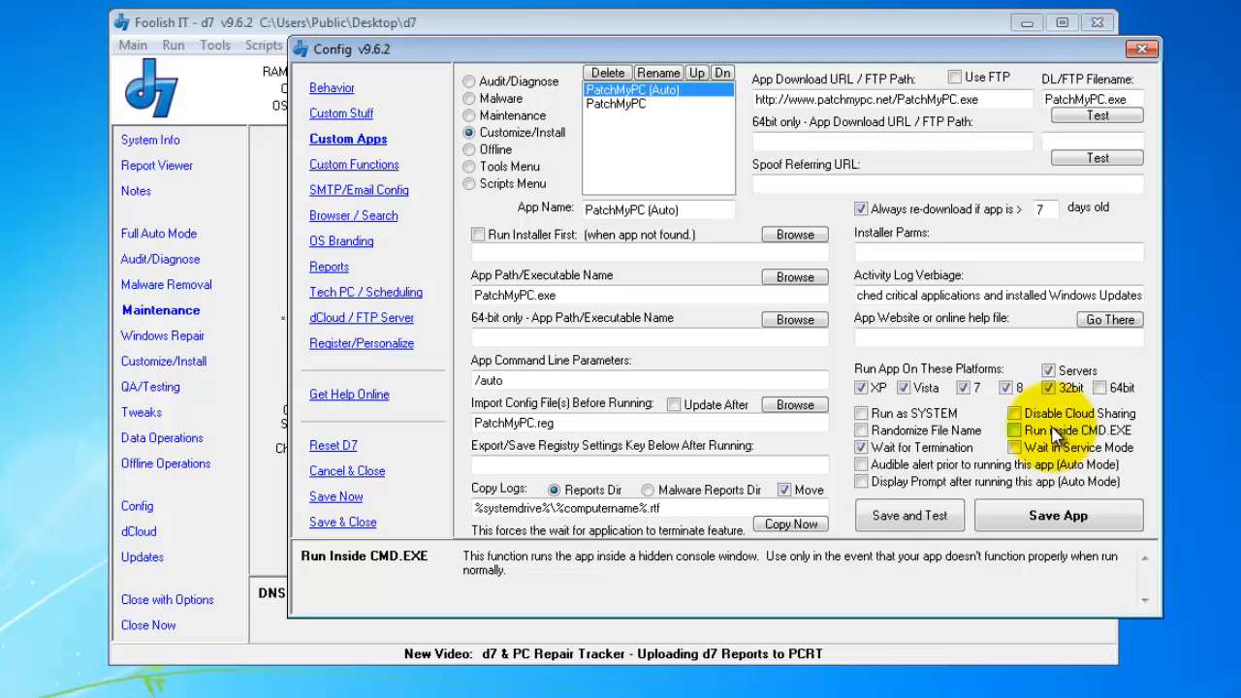
- Enable Wait in Service Mode, an audible alert before running, and a prompt after running
{"action": "left_click", "coordinate": [1103, 454]}
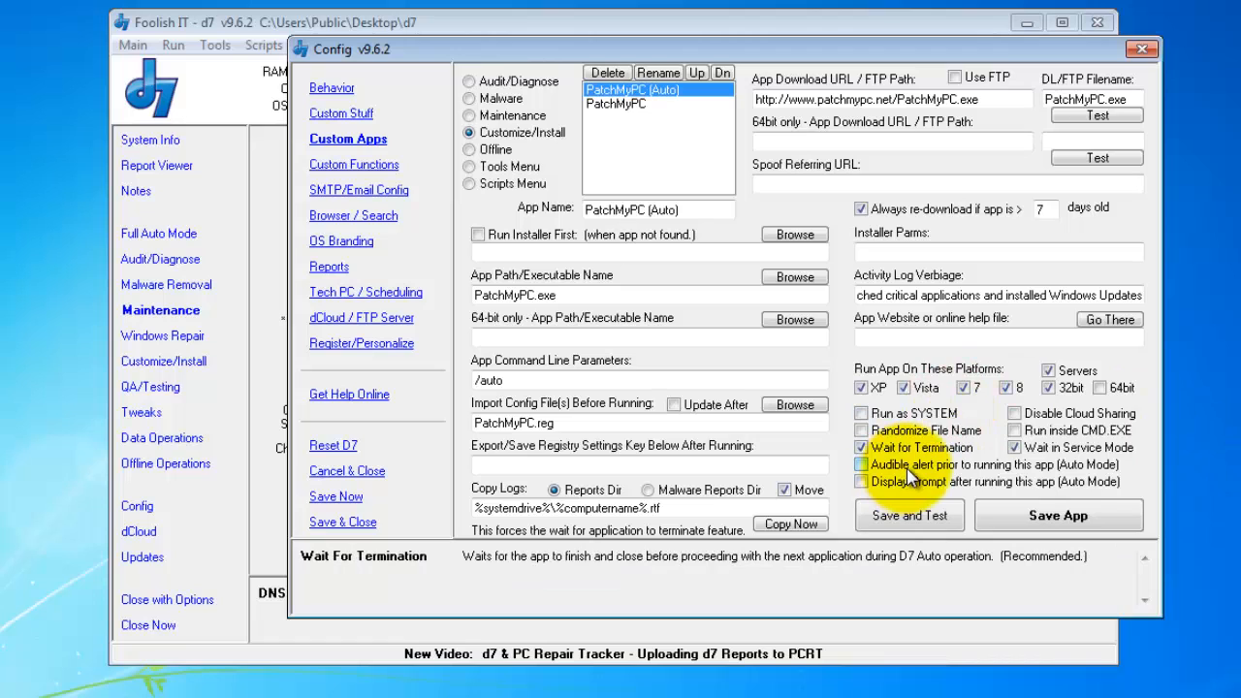
{"action": "left_click", "coordinate": [1046, 467]}
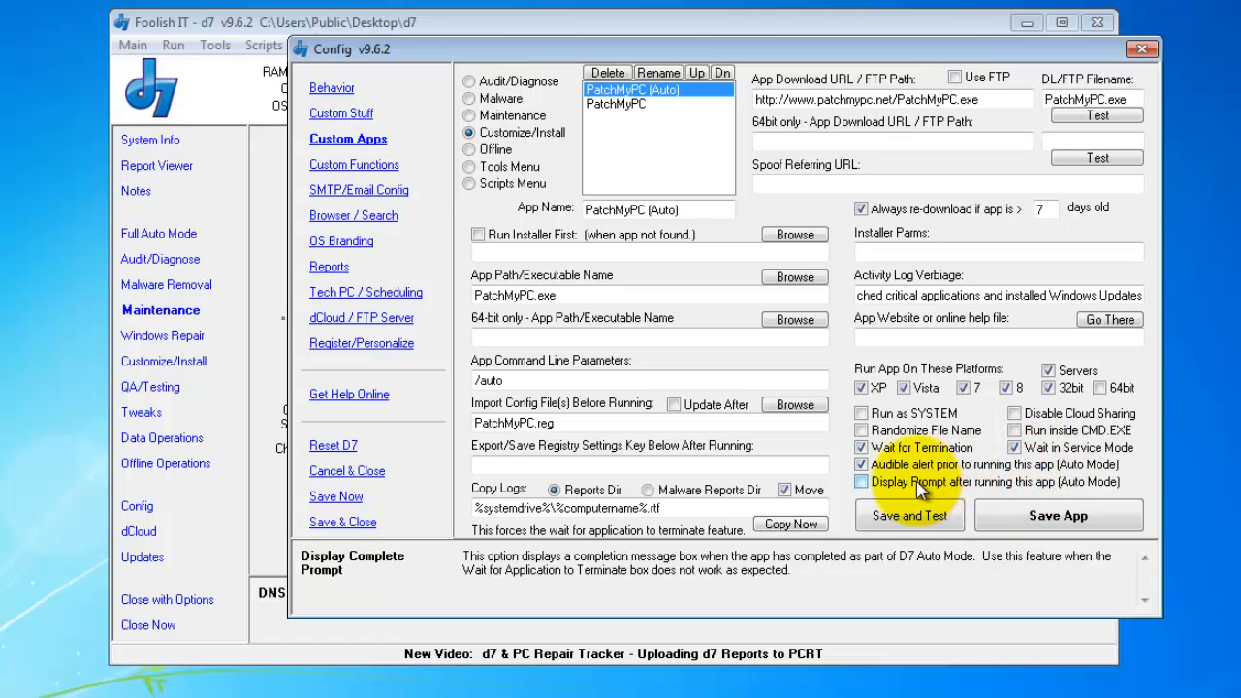
{"action": "left_click", "coordinate": [1037, 482]}
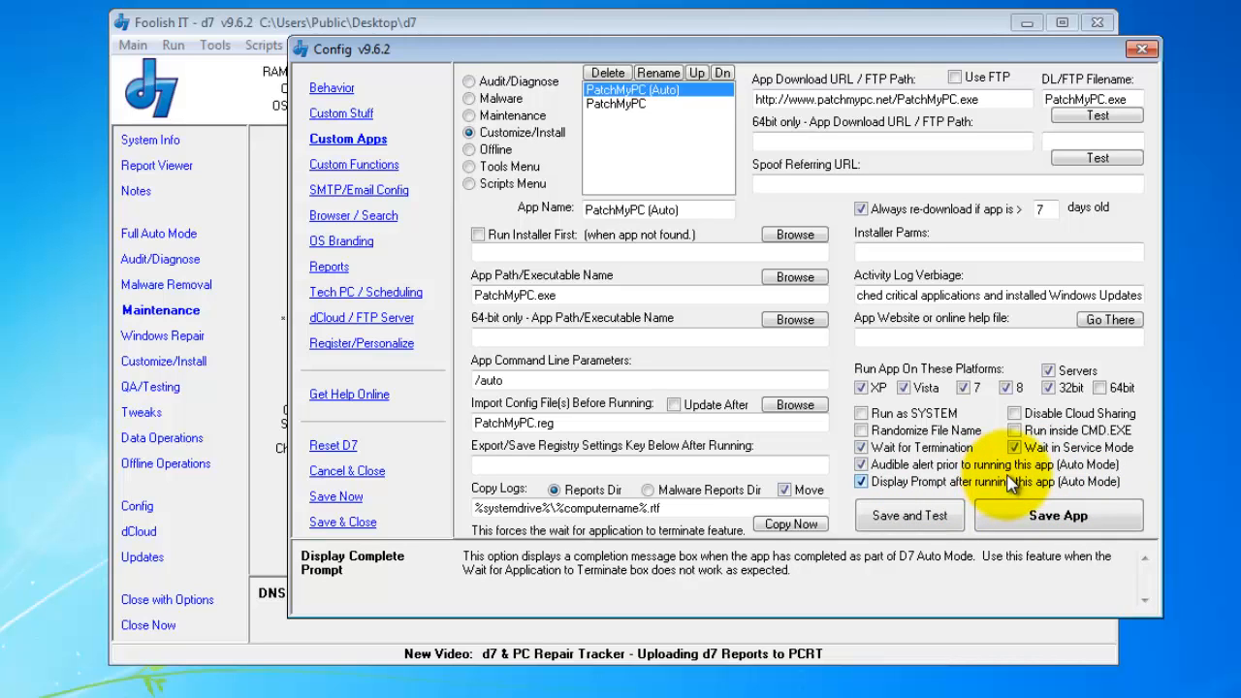
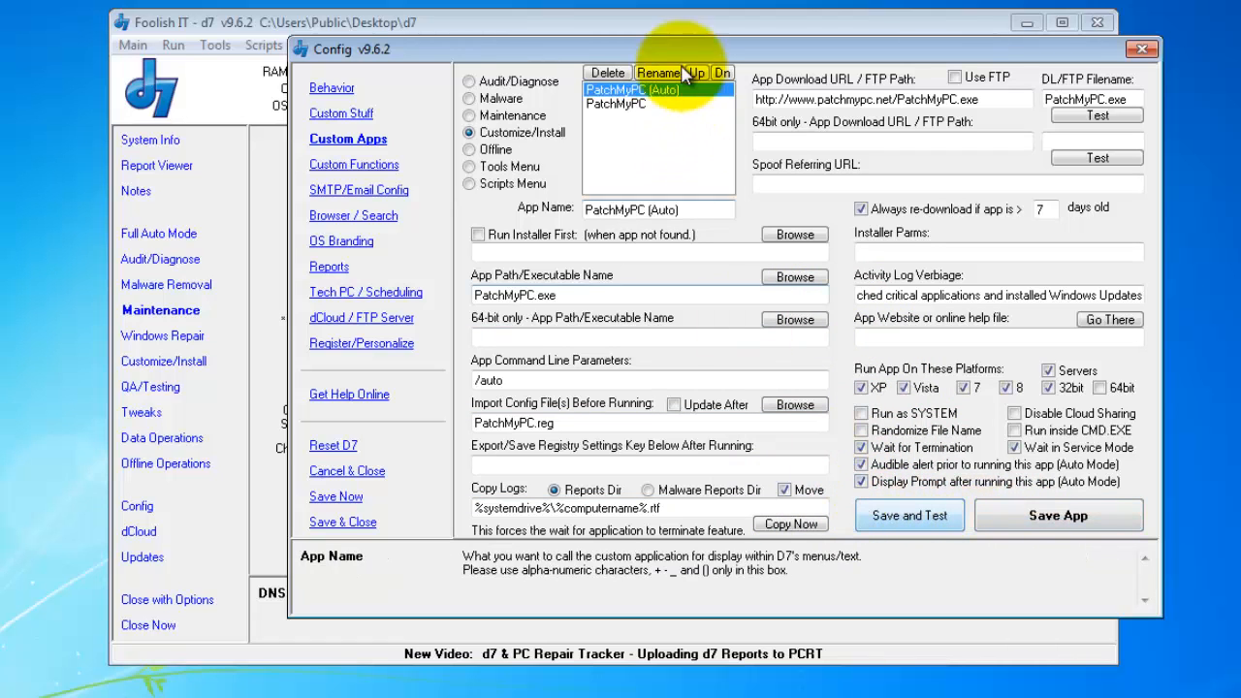
- Select the plain PatchMyPC entry in Custom Apps, save its settings and test-run it
{"action": "left_click", "coordinate": [617, 103]}
{"action": "left_click", "coordinate": [921, 509]}
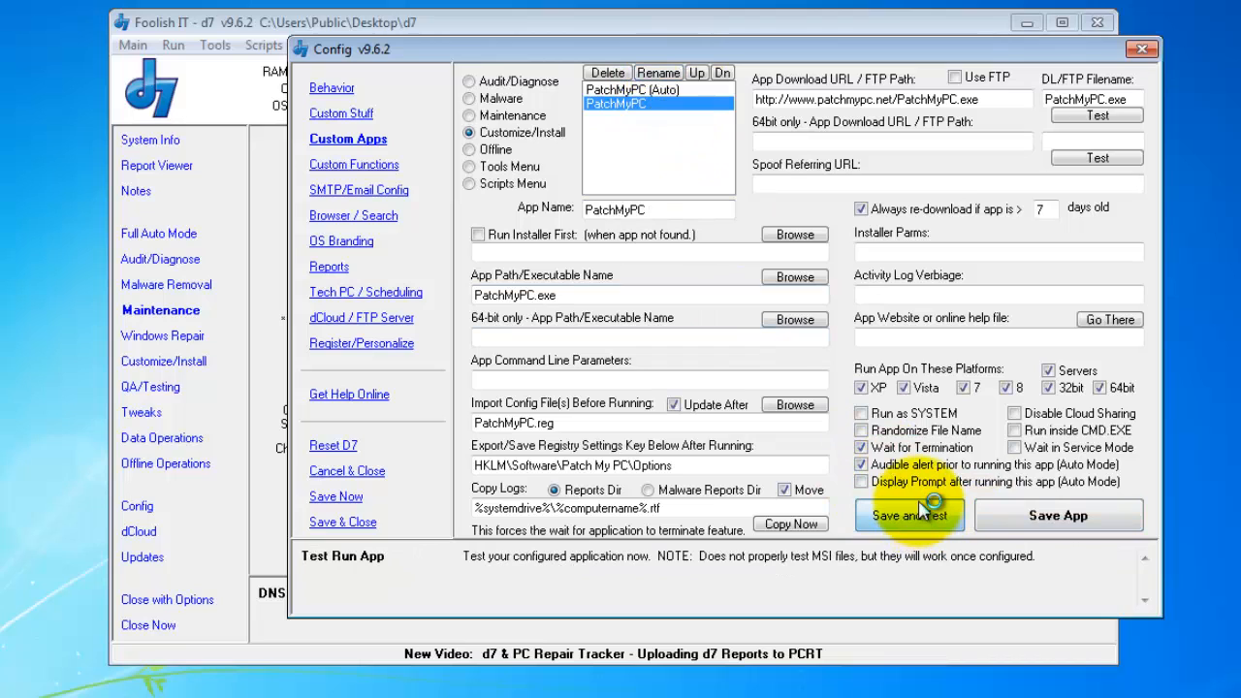